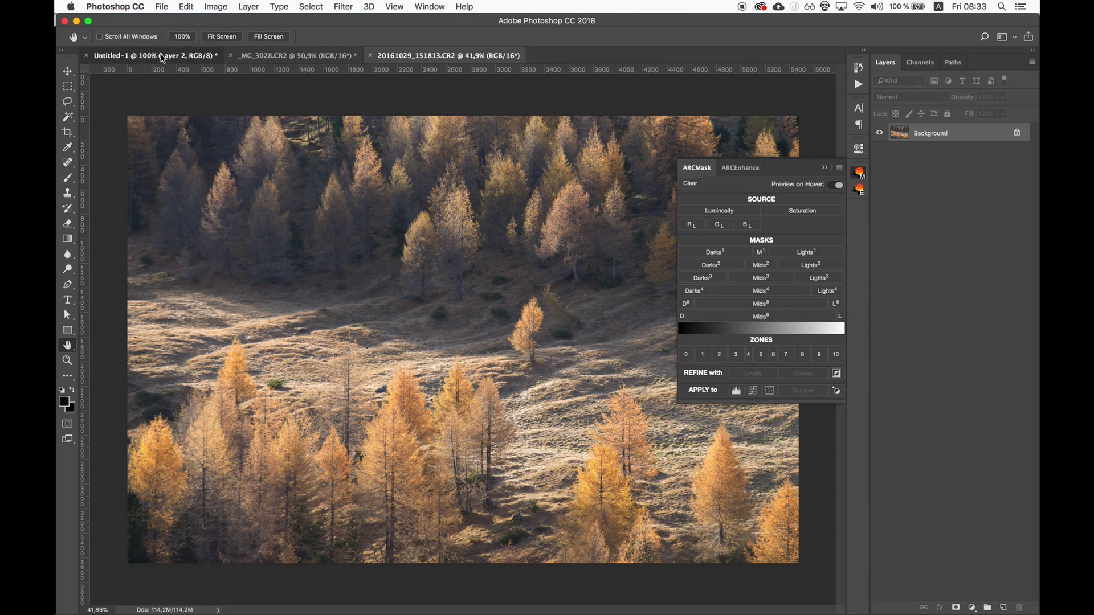
# Switch to the Untitled-1 document and target Layer 2's layer mask for editing.
pyautogui.click(163, 55)
pyautogui.click(859, 172)
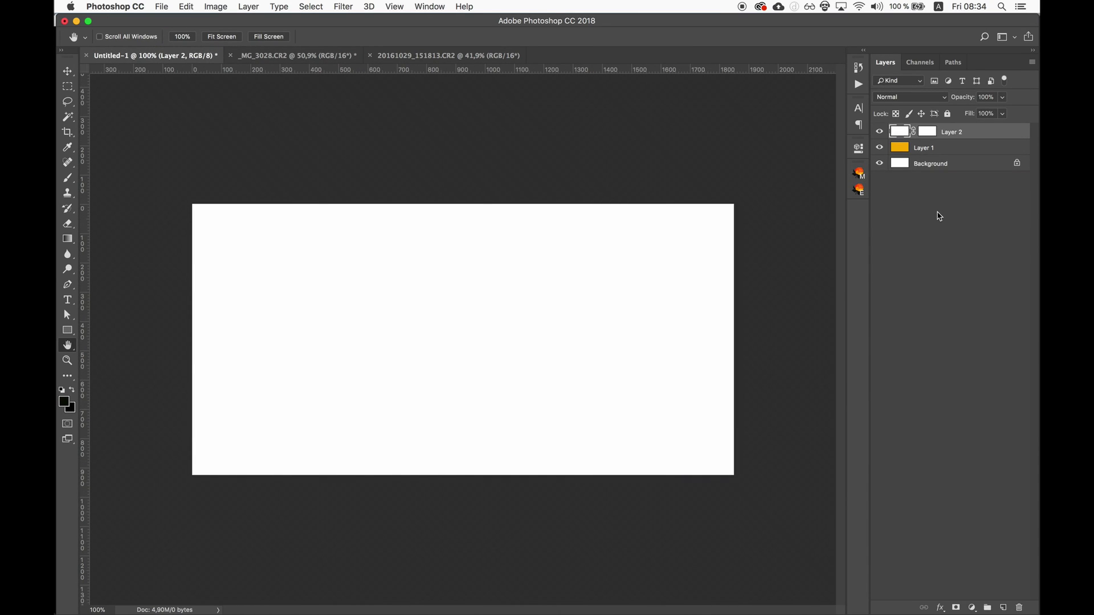
pyautogui.click(928, 132)
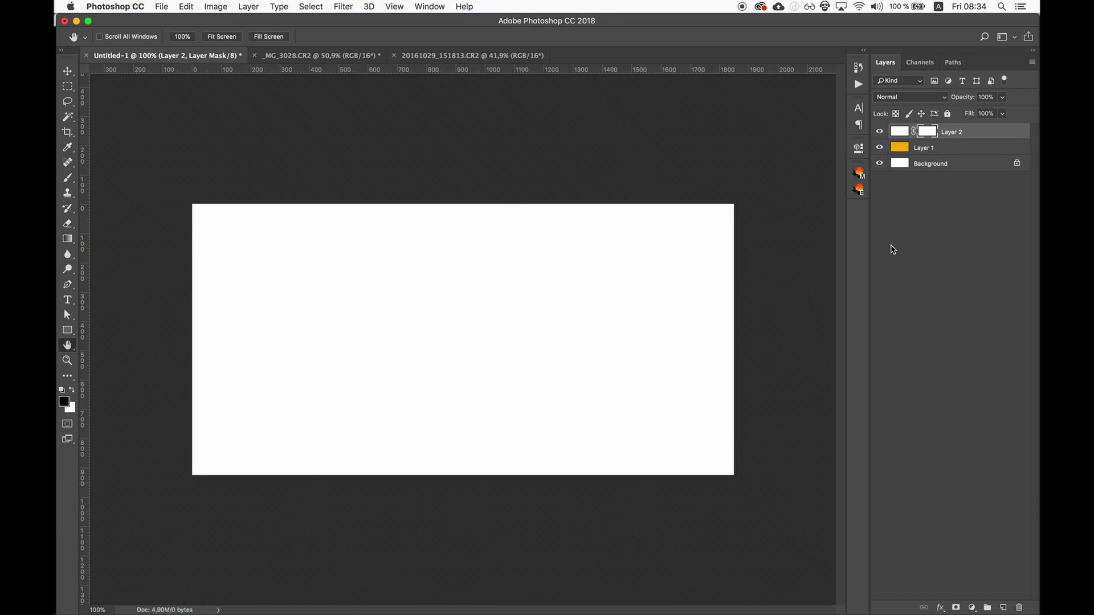
# Paint a black circle about 639 px wide on Layer 2's mask near the canvas centre with the Brush tool.
pyautogui.press('b')
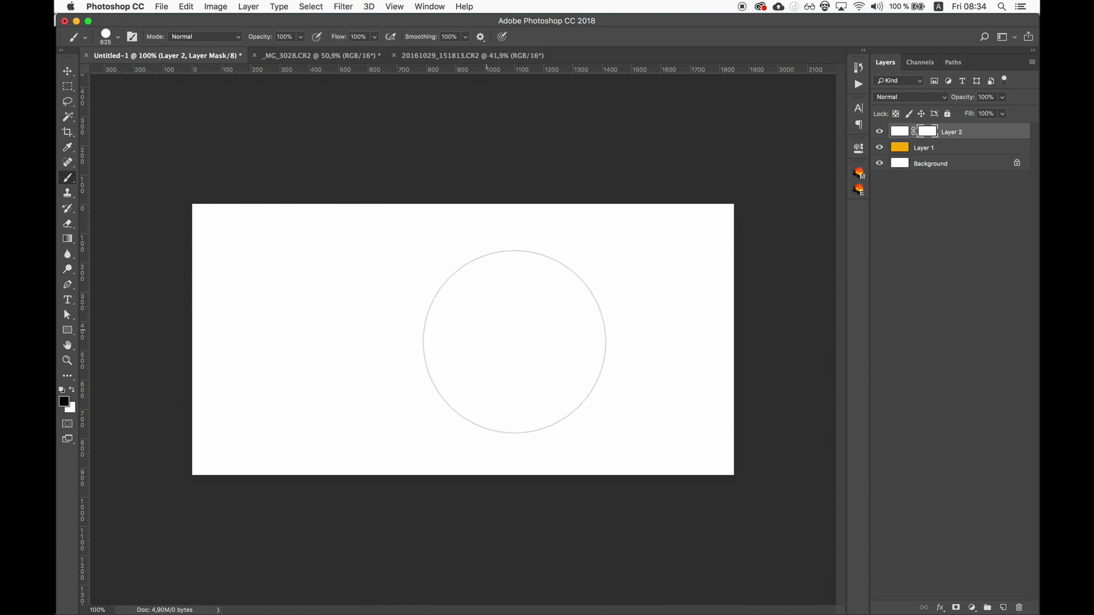
pyautogui.moveTo(519, 356); pyautogui.dragTo(524, 351)
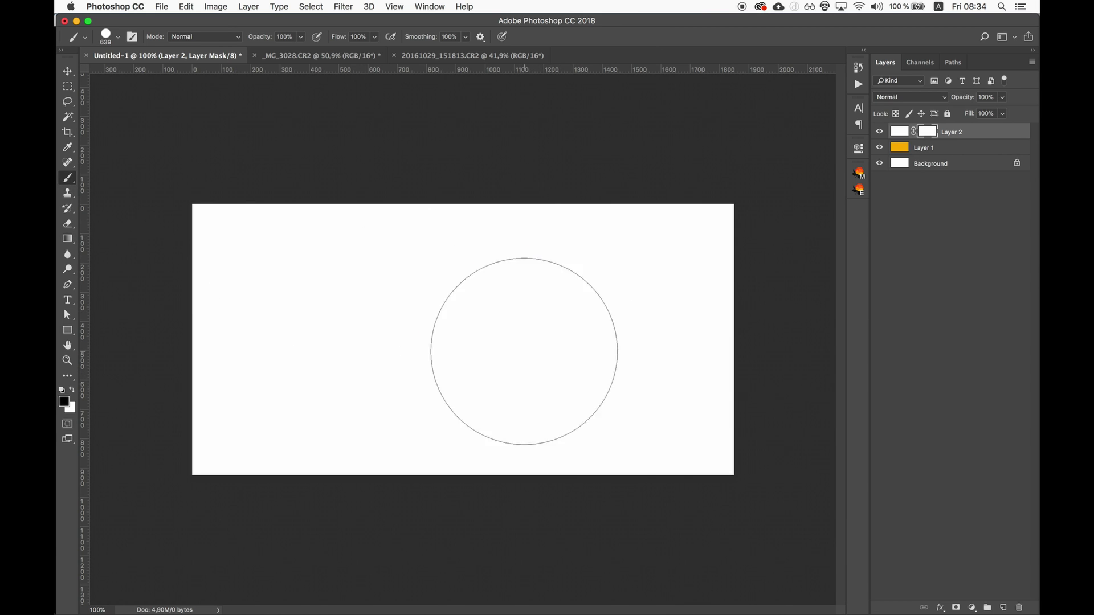
pyautogui.click(879, 132)
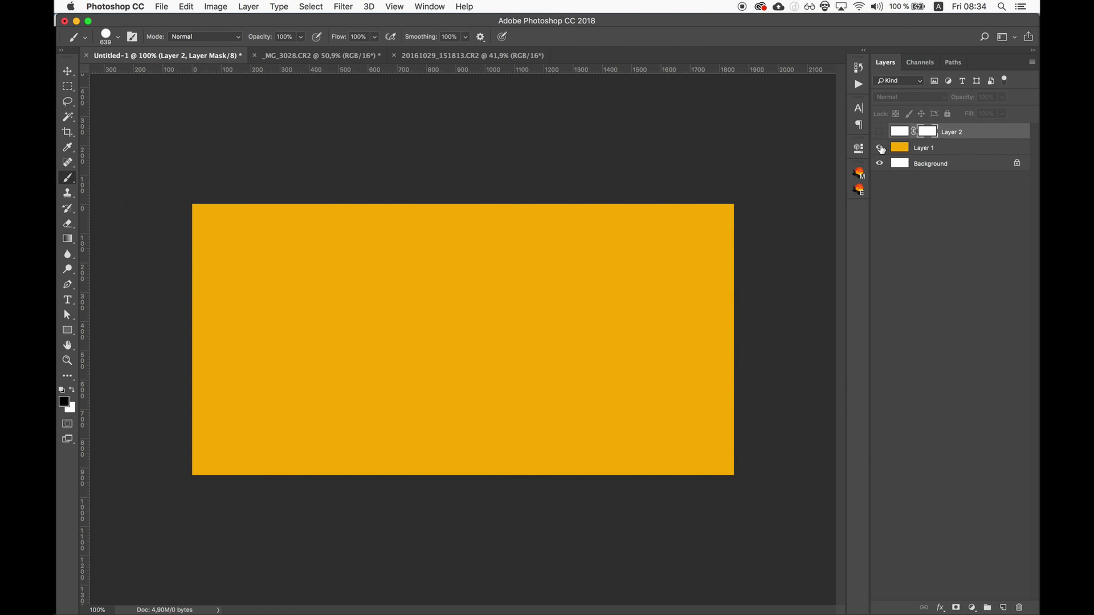
pyautogui.click(879, 132)
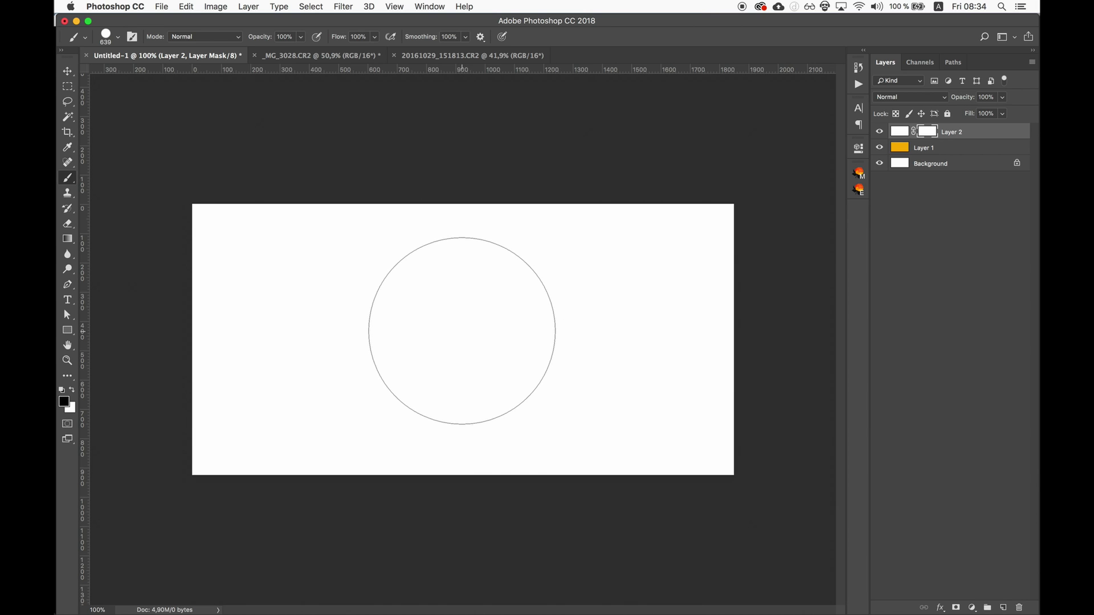
pyautogui.click(468, 331)
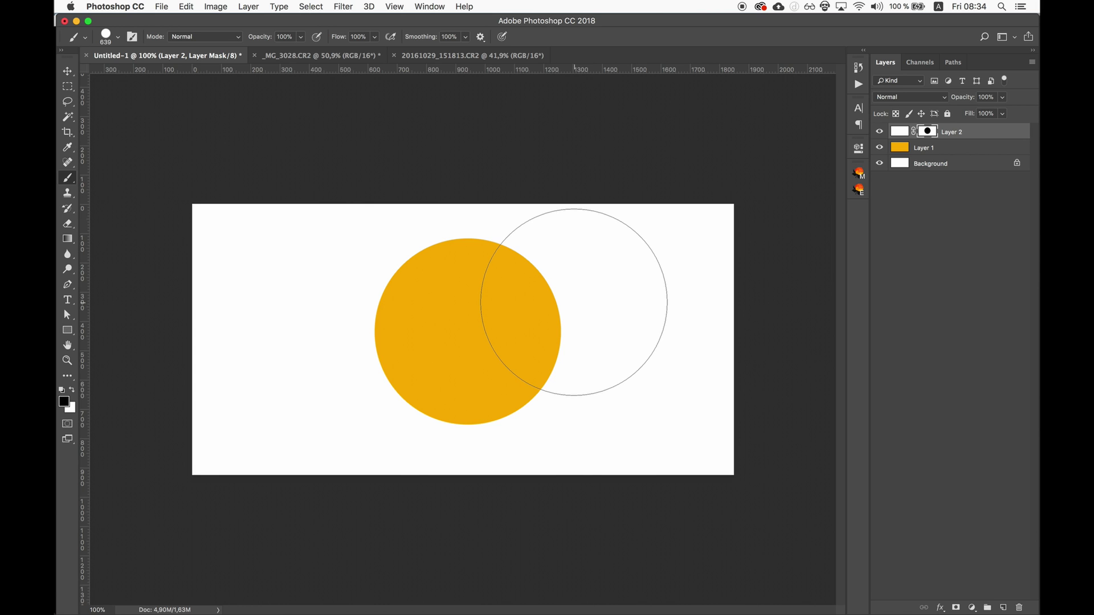
# Clear Layer 2's mask to white, deselect, and draw a horizontal black-to-white linear gradient across the mask's full width.
pyautogui.keyDown('super'); pyautogui.click(929, 133); pyautogui.keyUp('super')
pyautogui.press('BackSpace')
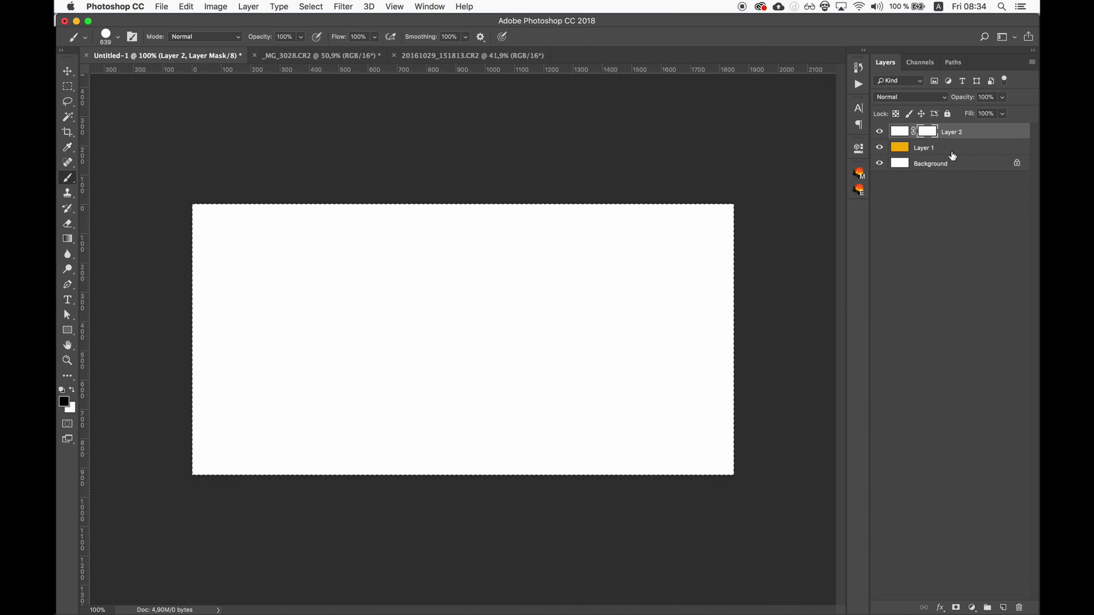
pyautogui.press('g')
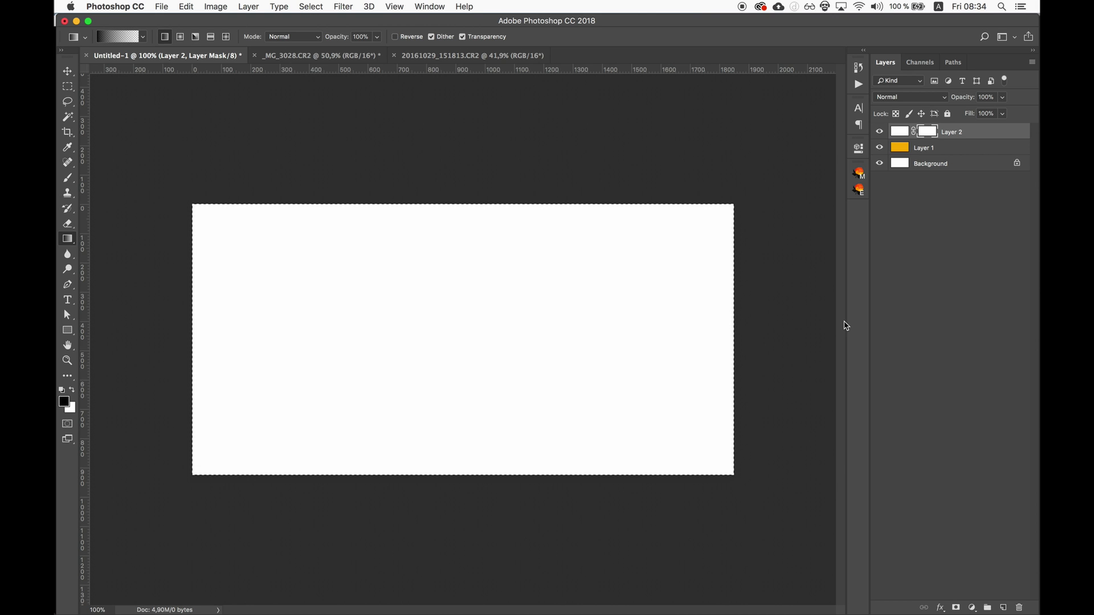
pyautogui.press('super+d')
pyautogui.moveTo(192, 331); pyautogui.dragTo(735, 341)
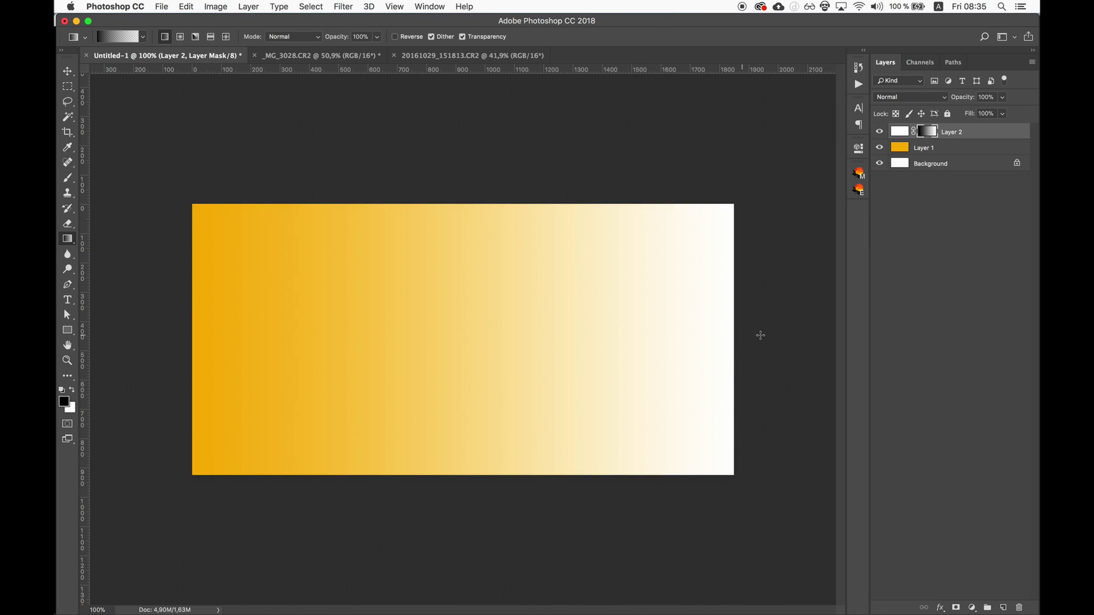
# Display Layer 2's gradient mask on its own in grayscale and compare it with the composite image.
pyautogui.keyDown('alt'); pyautogui.click(927, 132); pyautogui.keyUp('alt')
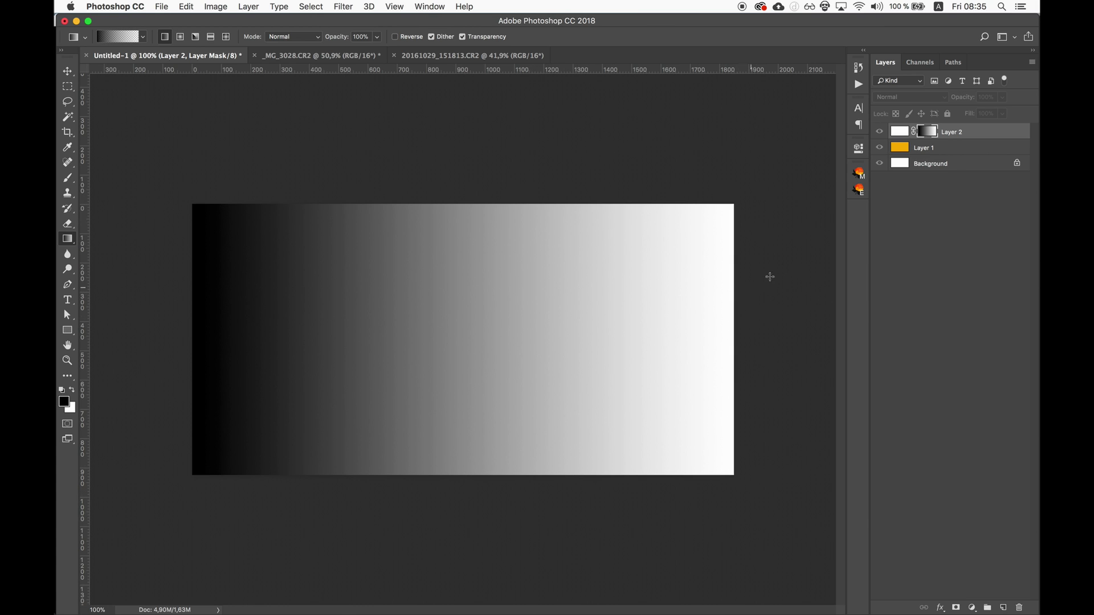
pyautogui.keyDown('alt'); pyautogui.click(931, 136); pyautogui.keyUp('alt')
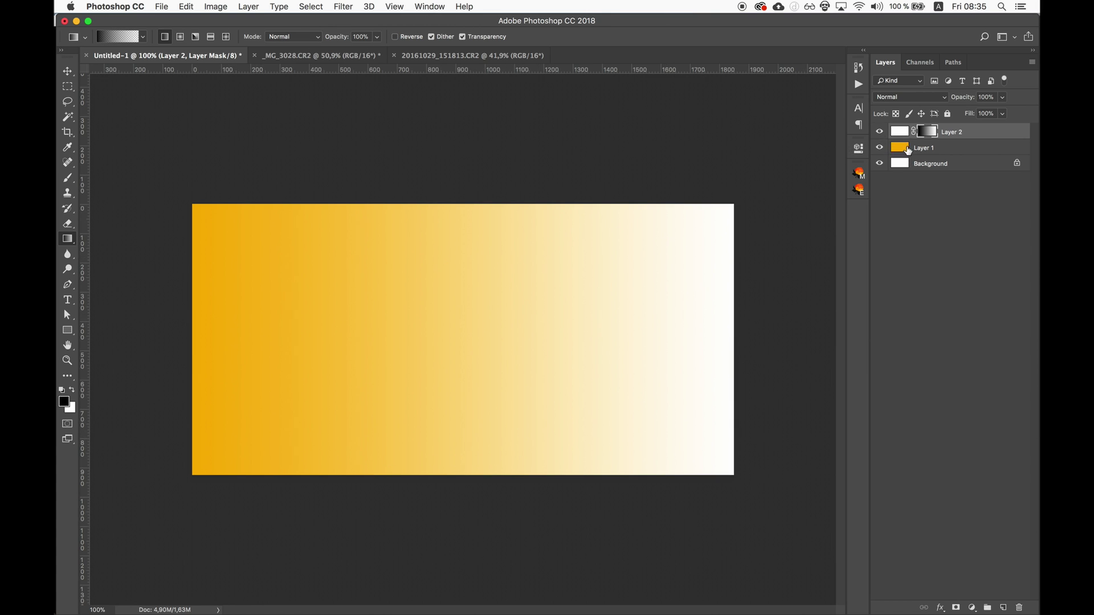
pyautogui.keyDown('alt'); pyautogui.click(932, 134); pyautogui.keyUp('alt')
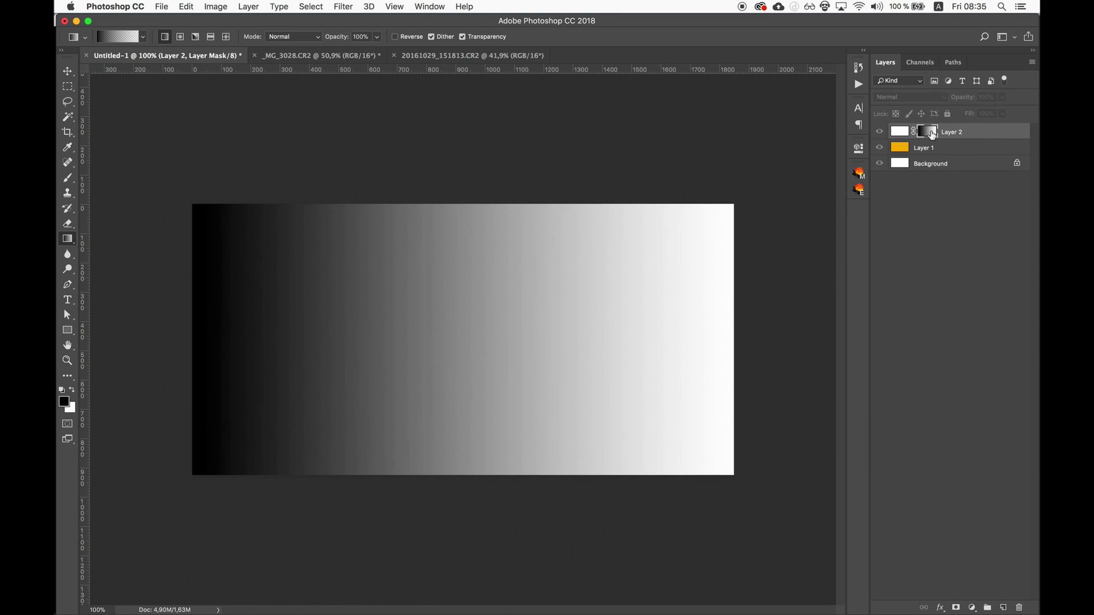
pyautogui.keyDown('alt'); pyautogui.click(933, 134); pyautogui.keyUp('alt')
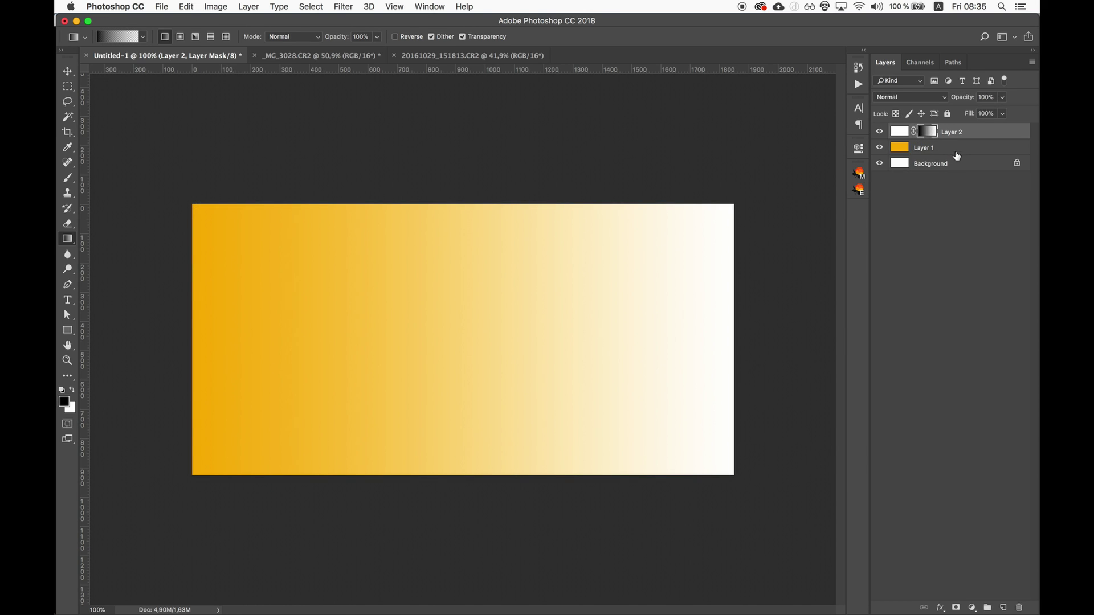
# In the _MG_3028.CR2 photo, generate a Lights 2 mask from the Luminosity source with ARCMask.
pyautogui.click(318, 57)
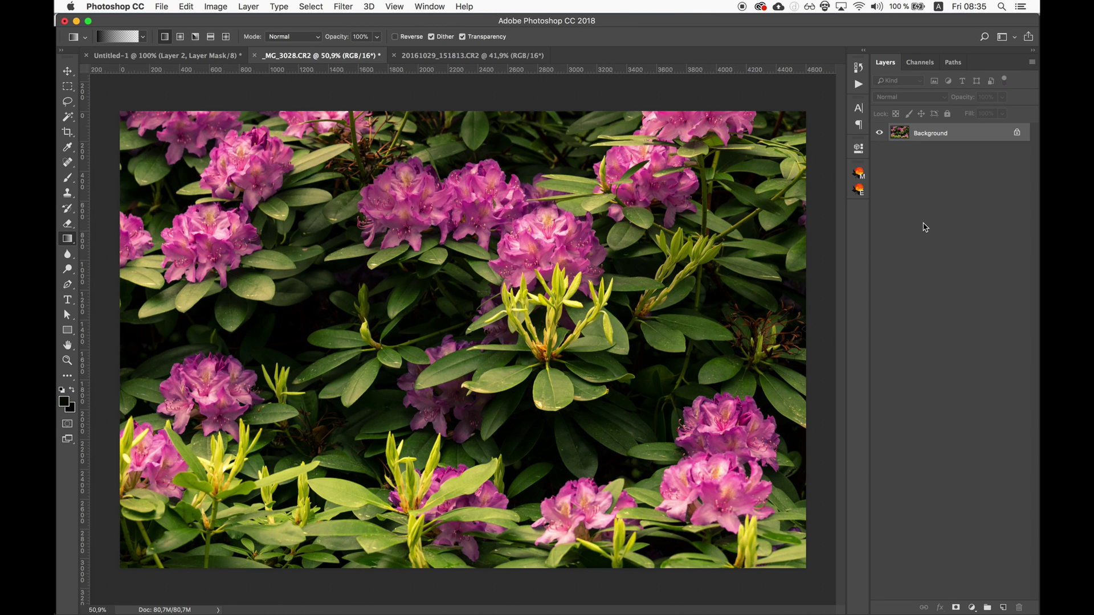
pyautogui.click(861, 174)
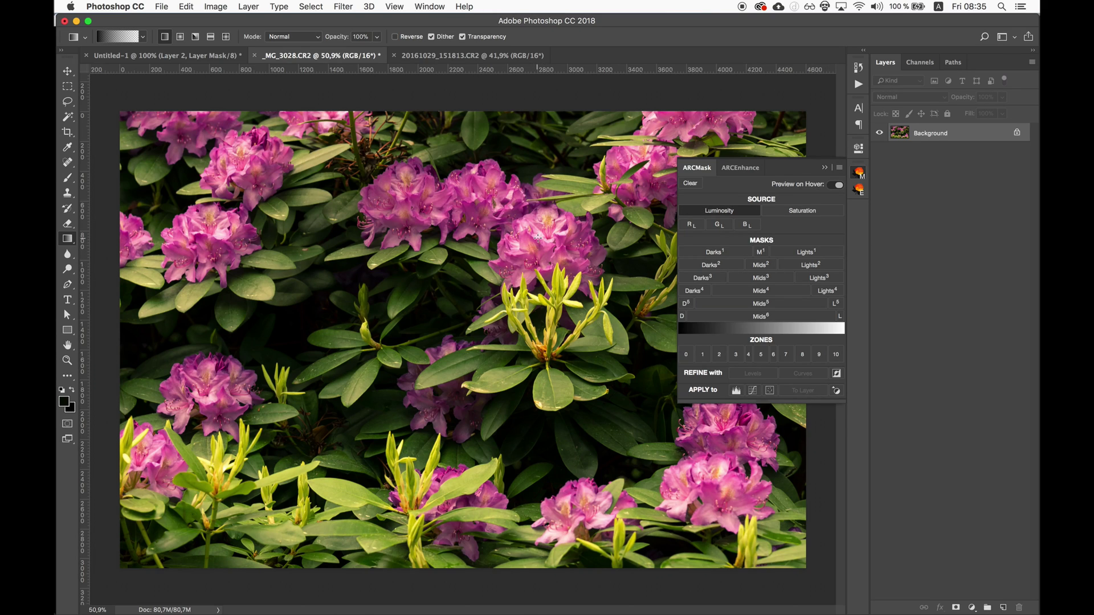
pyautogui.click(722, 211)
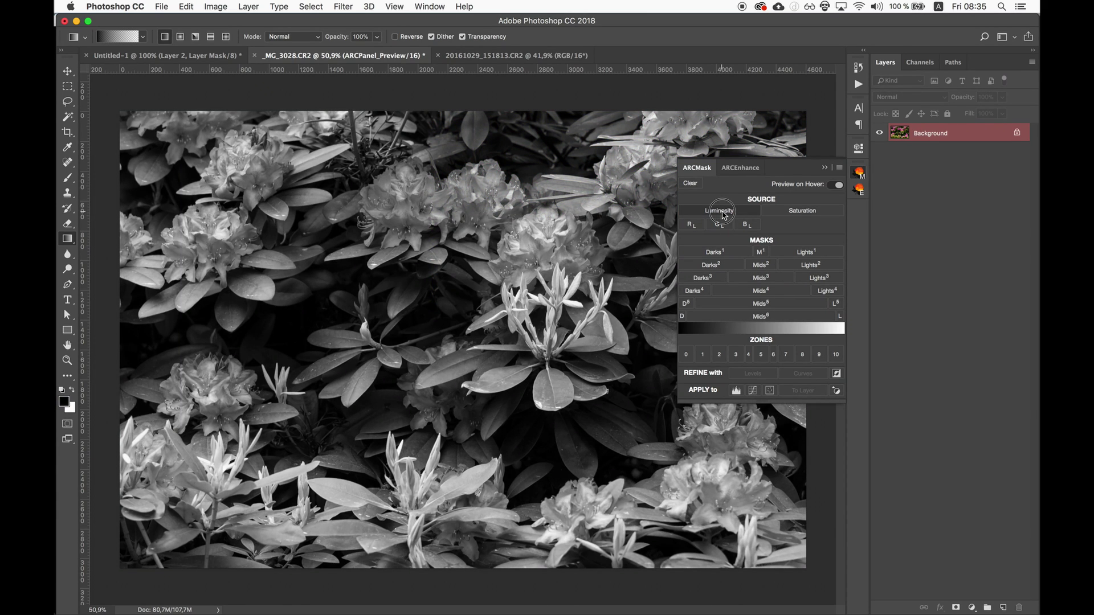
pyautogui.click(860, 175)
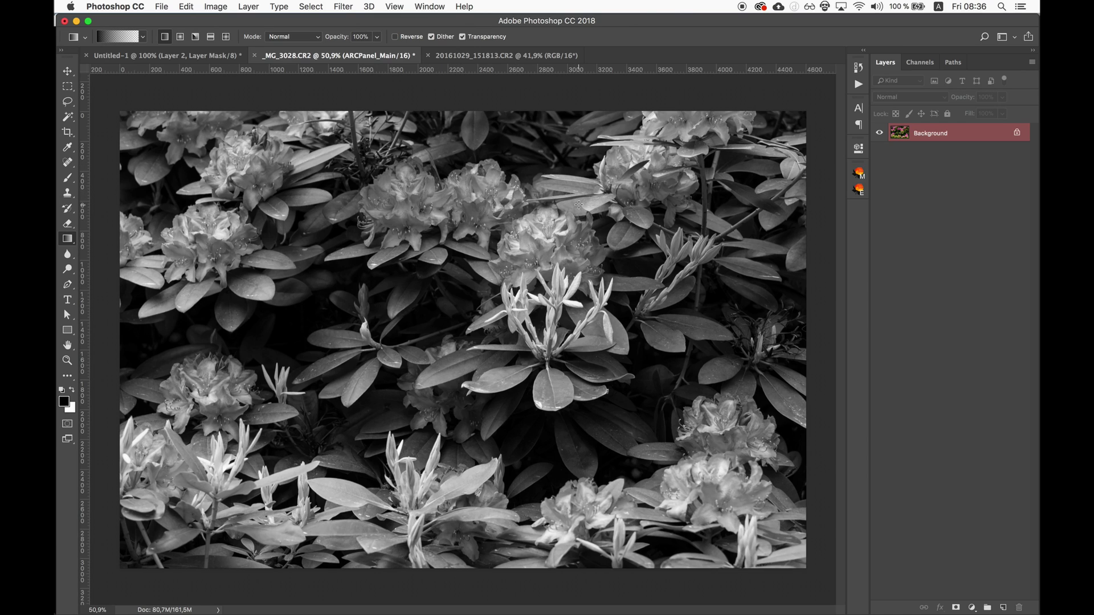
pyautogui.click(859, 172)
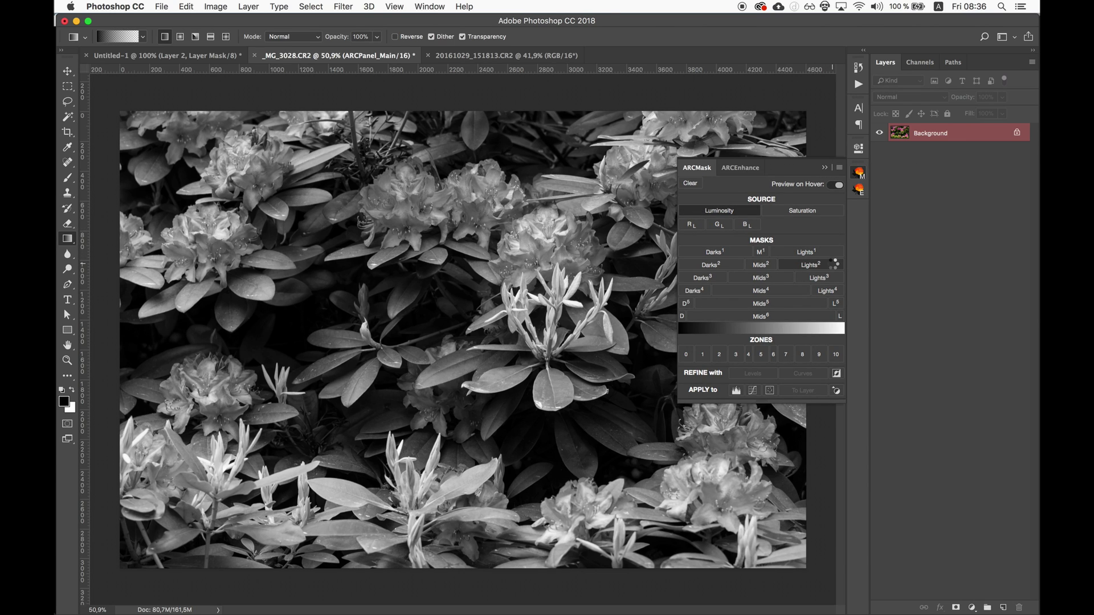
pyautogui.click(834, 268)
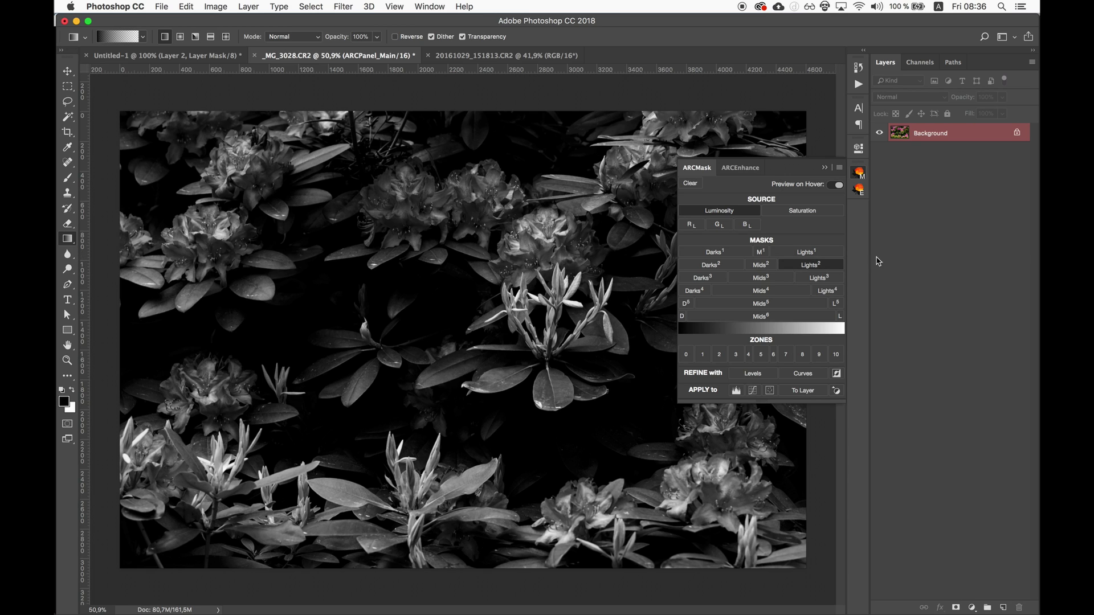
# Apply the Lights 2 mask to a Curves adjustment layer and brighten it with a curve point at input 91, output 177.
pyautogui.moveTo(813, 254)
pyautogui.click(754, 392)
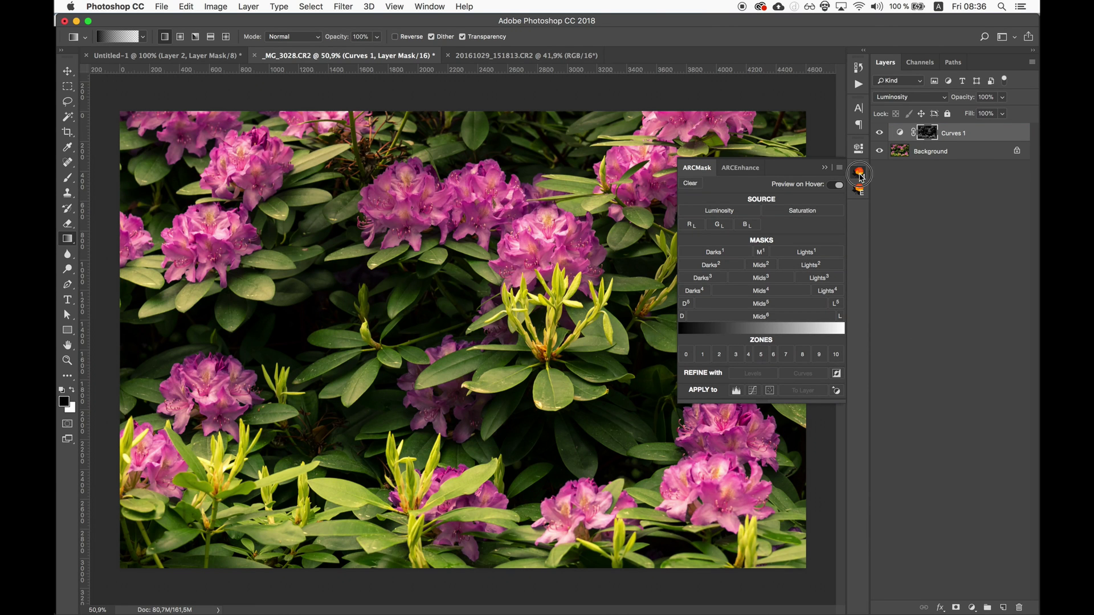
pyautogui.click(901, 134)
pyautogui.click(902, 136)
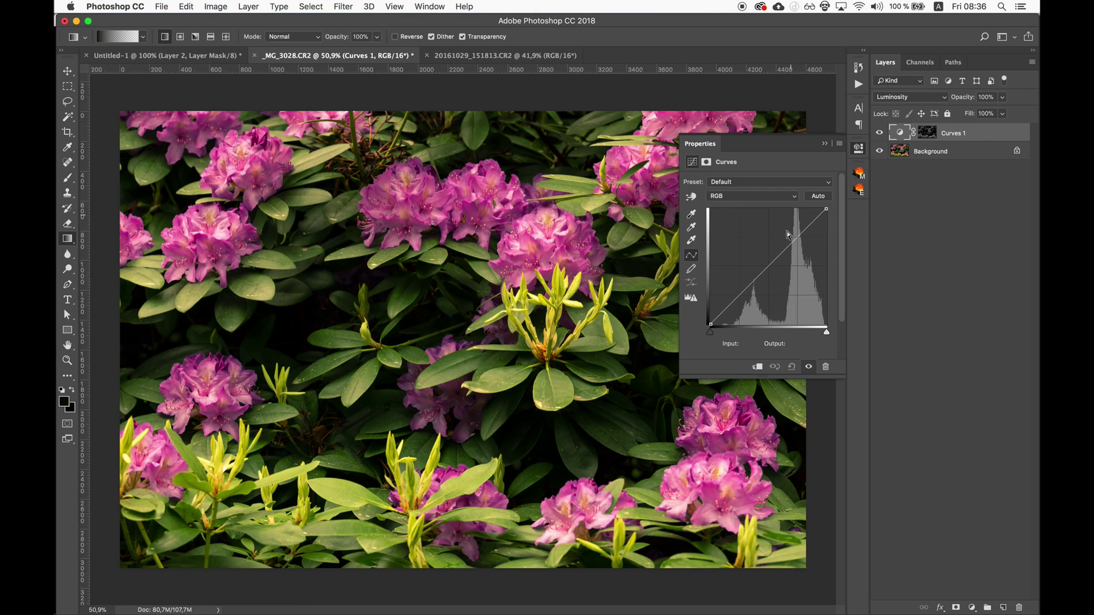
pyautogui.moveTo(772, 262); pyautogui.dragTo(752, 246)
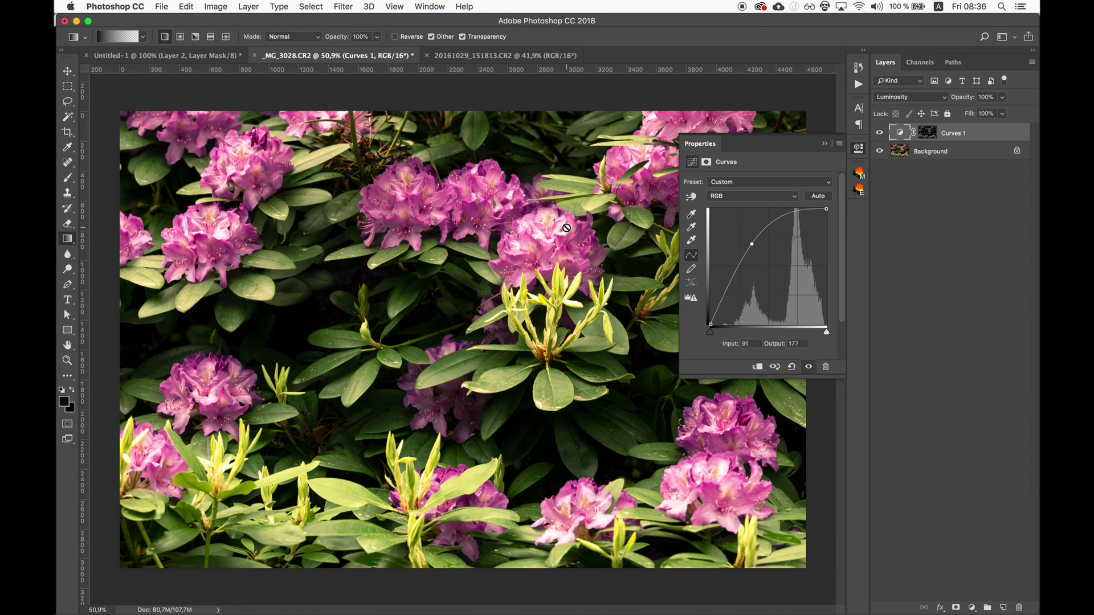
# Display the Curves 1 layer mask and intensify it with Levels, setting the input levels to 0, 1,00 and 86.
pyautogui.keyDown('alt'); pyautogui.click(925, 135); pyautogui.keyUp('alt')
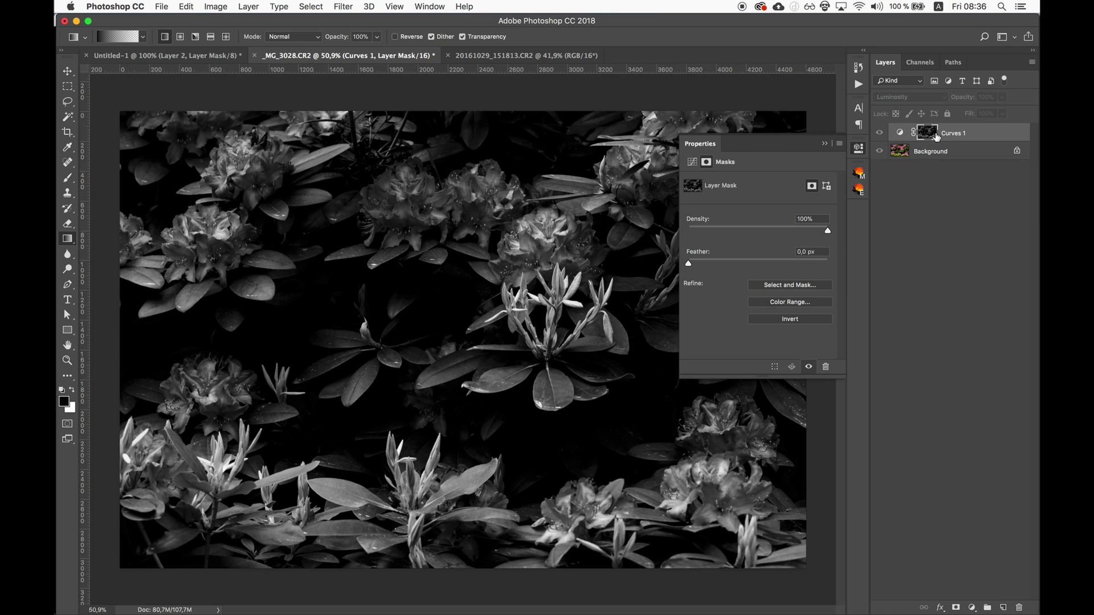
pyautogui.click(931, 137)
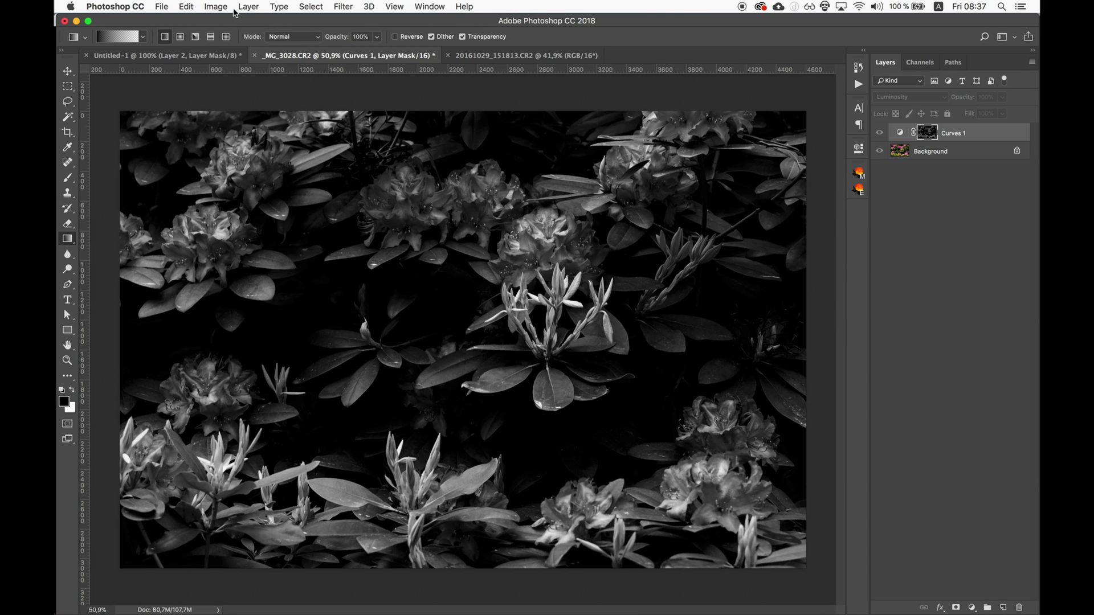
pyautogui.click(215, 7)
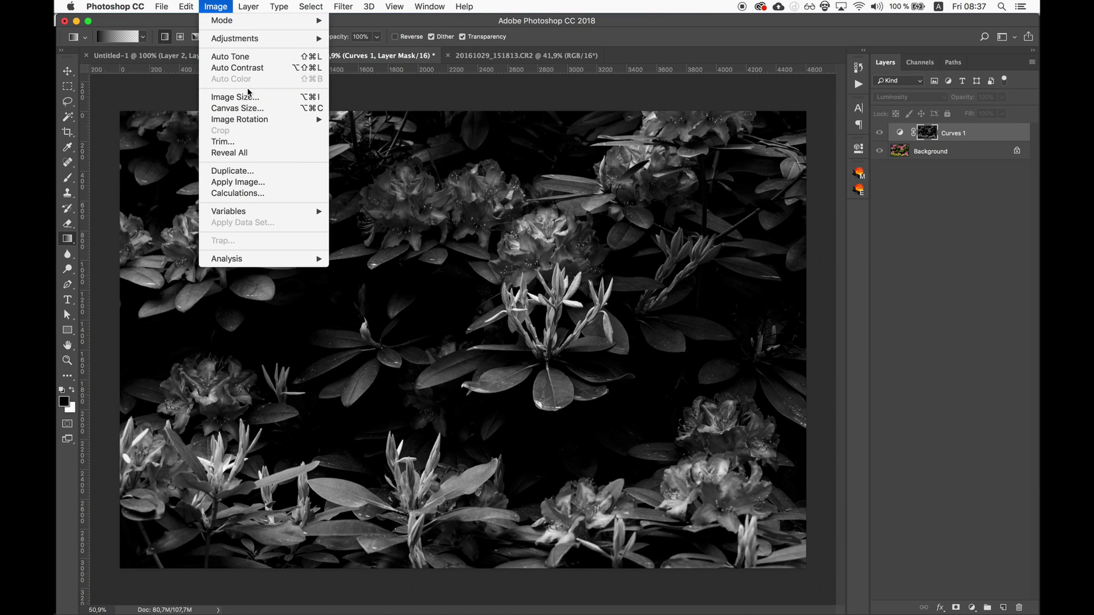
pyautogui.click(433, 35)
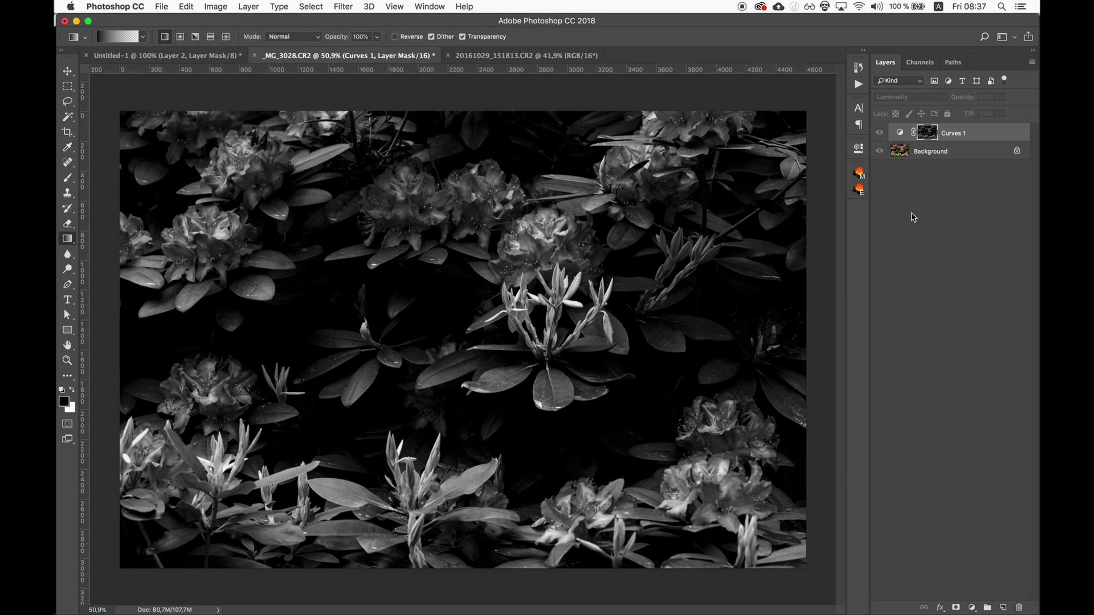
pyautogui.press('super+l')
pyautogui.moveTo(777, 427); pyautogui.dragTo(791, 432)
pyautogui.moveTo(703, 428)
pyautogui.mouseDown()
pyautogui.moveTo(717, 431)
pyautogui.moveTo(703, 432)
pyautogui.mouseUp()
pyautogui.moveTo(792, 428); pyautogui.dragTo(744, 431)
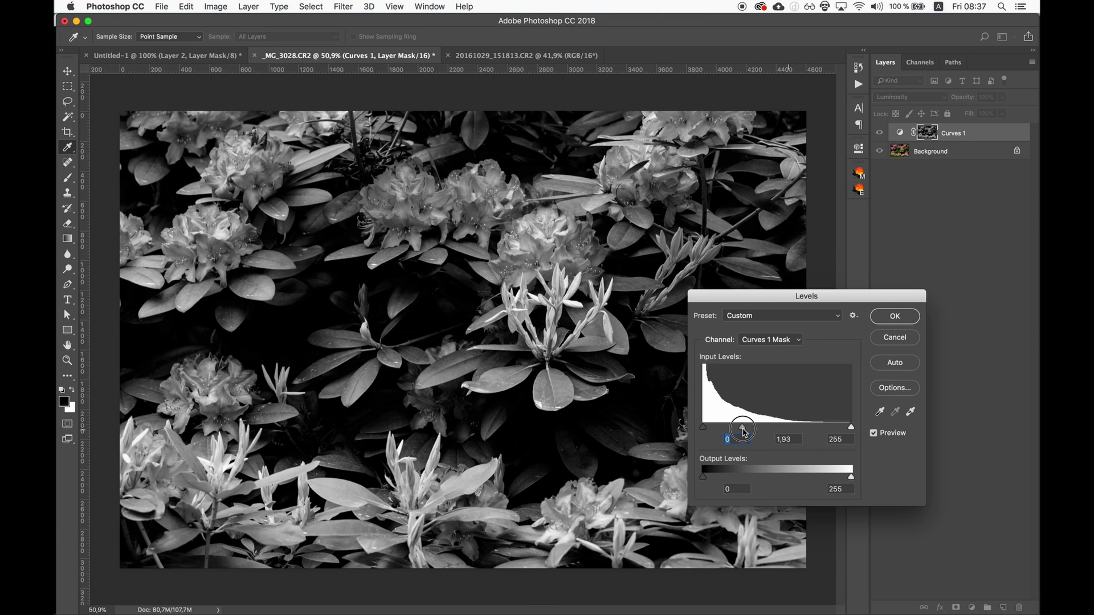
pyautogui.moveTo(851, 427); pyautogui.dragTo(730, 432)
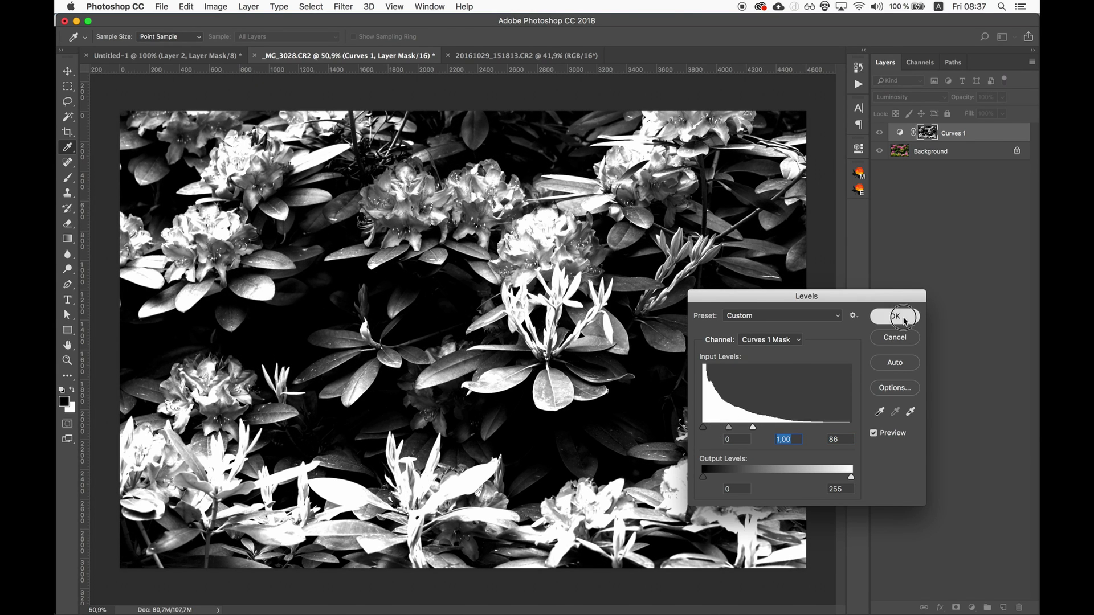
pyautogui.click(905, 318)
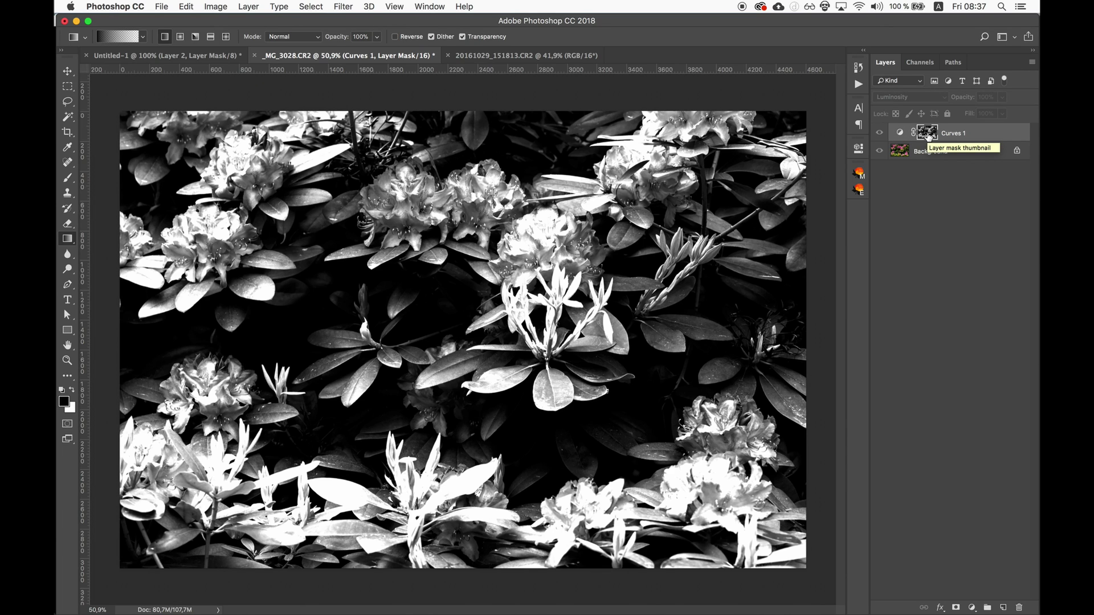
pyautogui.keyDown('alt'); pyautogui.click(927, 133); pyautogui.keyUp('alt')
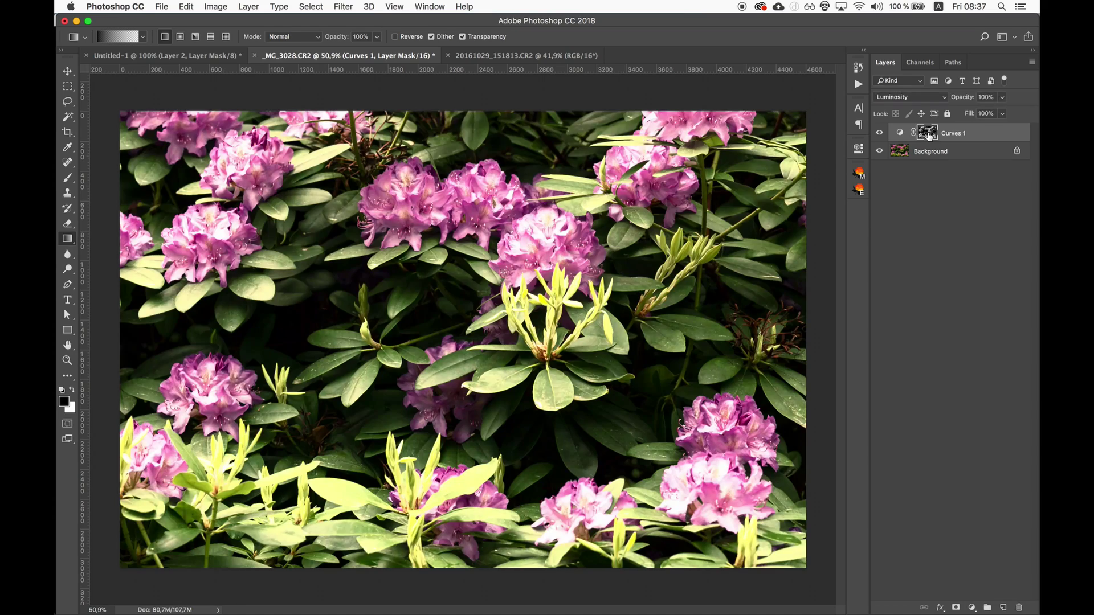
# Compare the photo with and without the Curves 1 adjustment, and delete that adjustment layer.
pyautogui.click(879, 133)
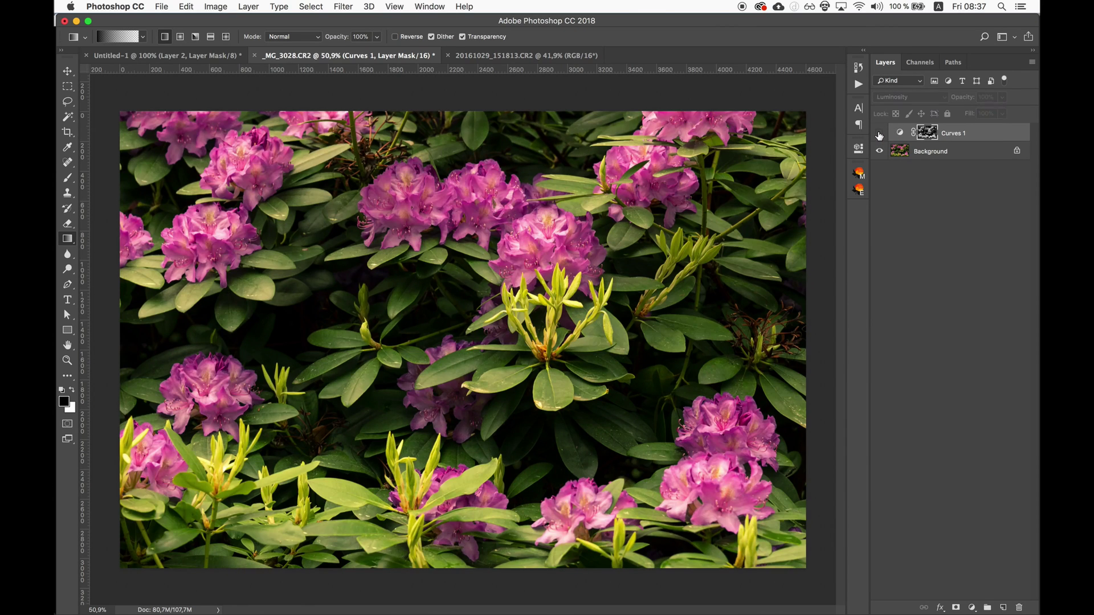
pyautogui.click(880, 133)
pyautogui.click(880, 134)
pyautogui.click(879, 133)
pyautogui.click(879, 134)
pyautogui.click(880, 134)
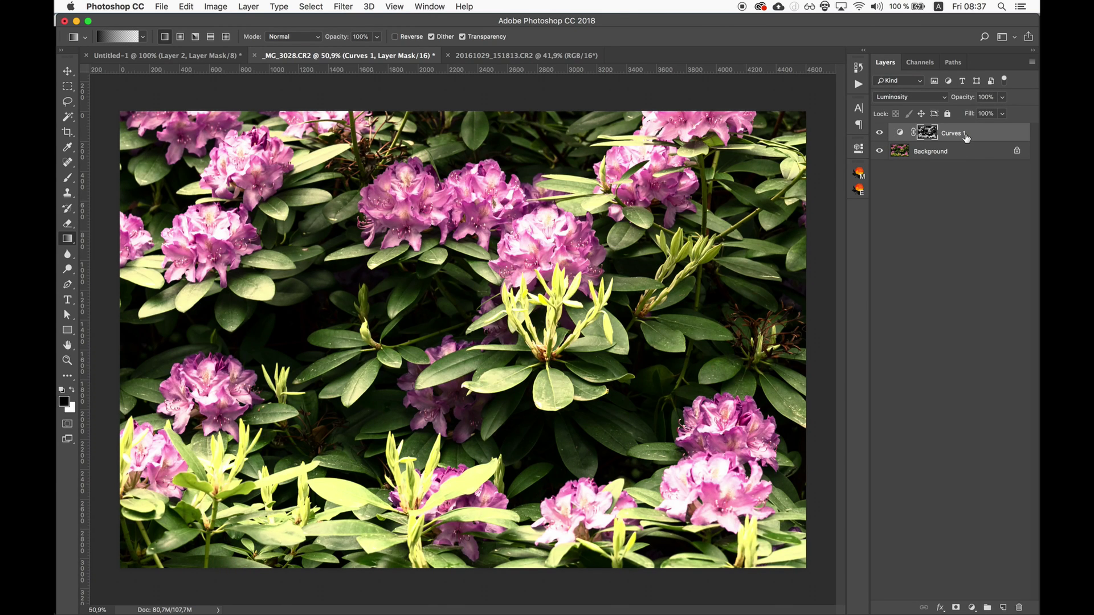
pyautogui.moveTo(964, 133); pyautogui.dragTo(1020, 608)
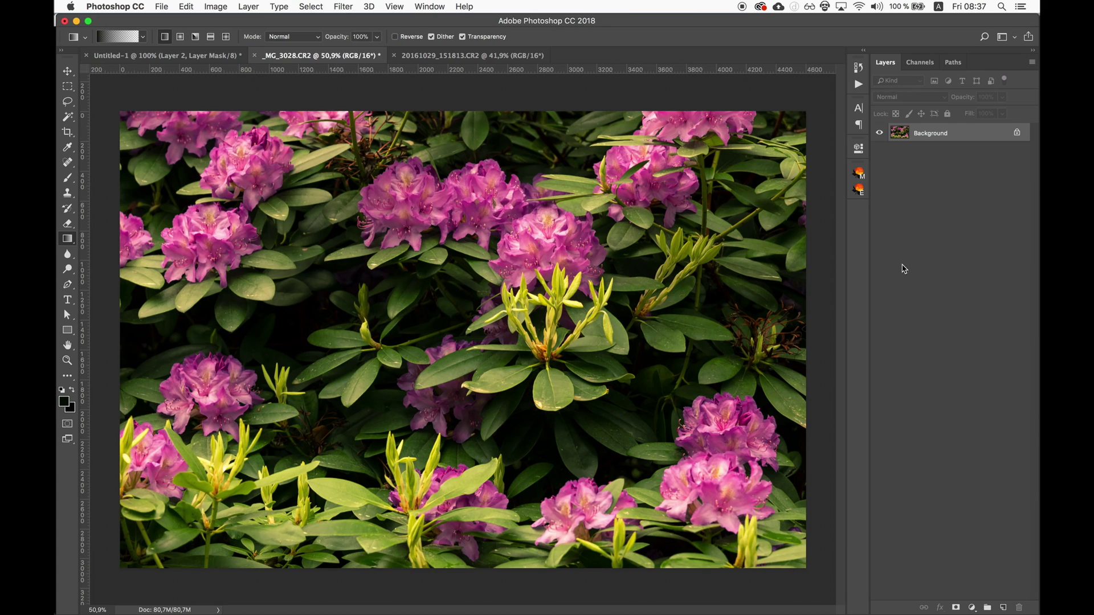
pyautogui.click(859, 174)
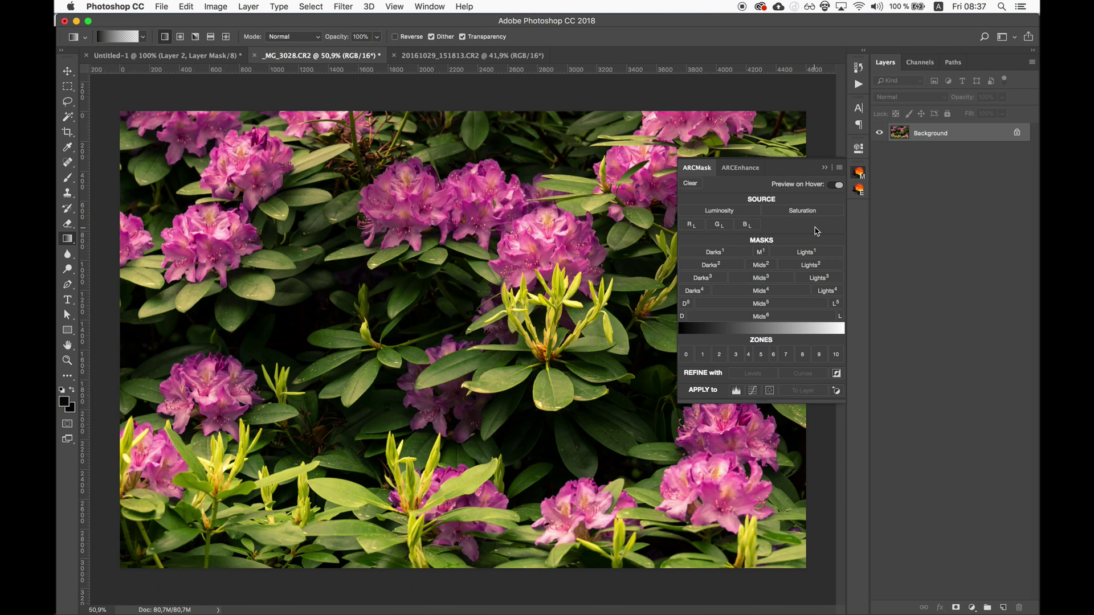
pyautogui.click(825, 251)
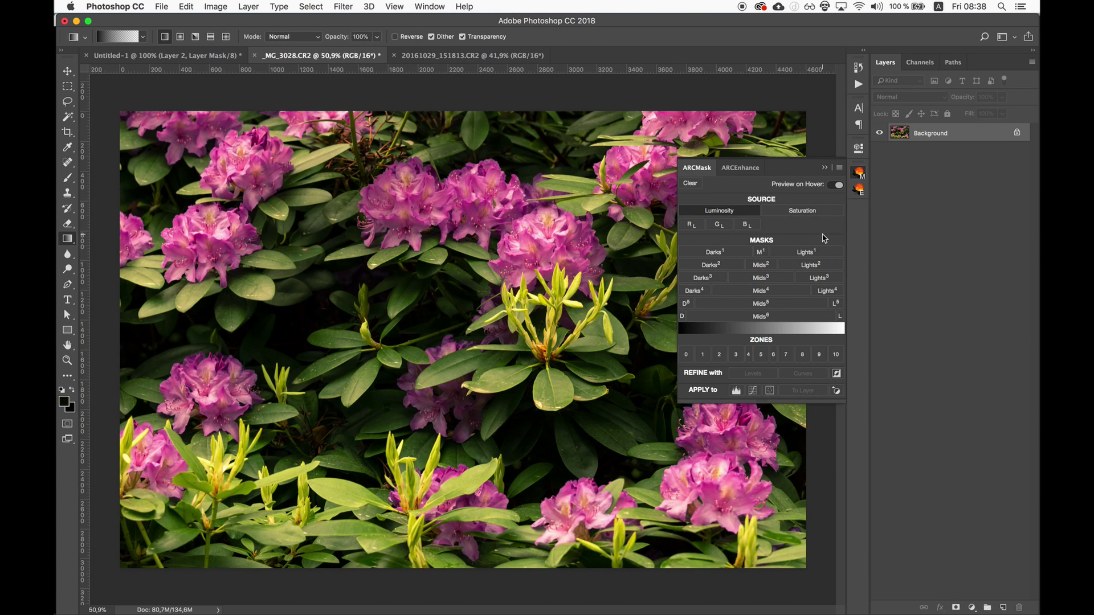
pyautogui.click(824, 253)
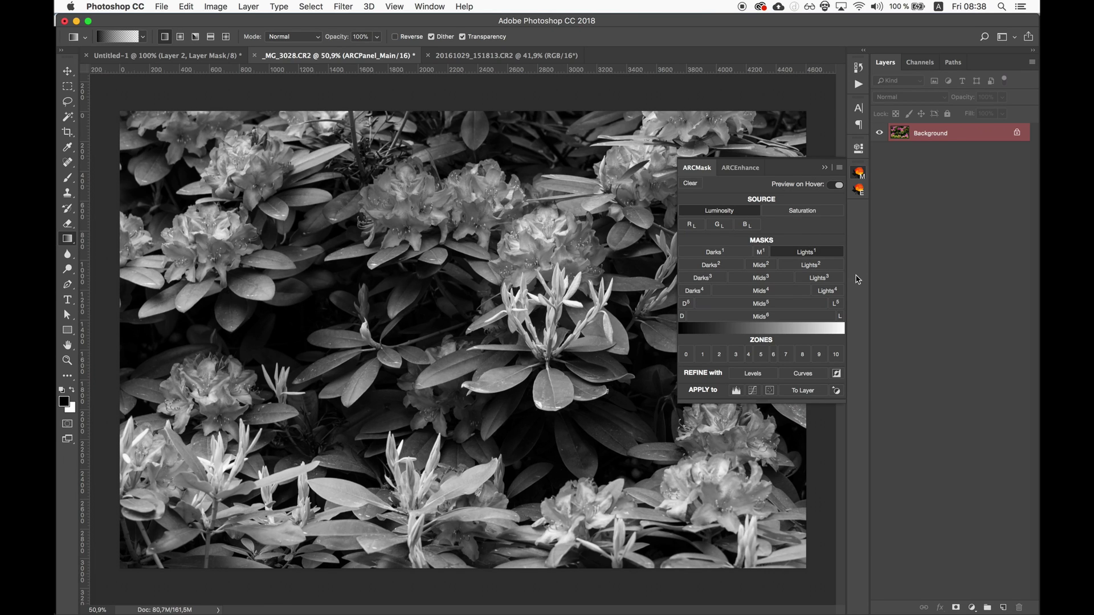
pyautogui.moveTo(821, 278)
pyautogui.click(859, 173)
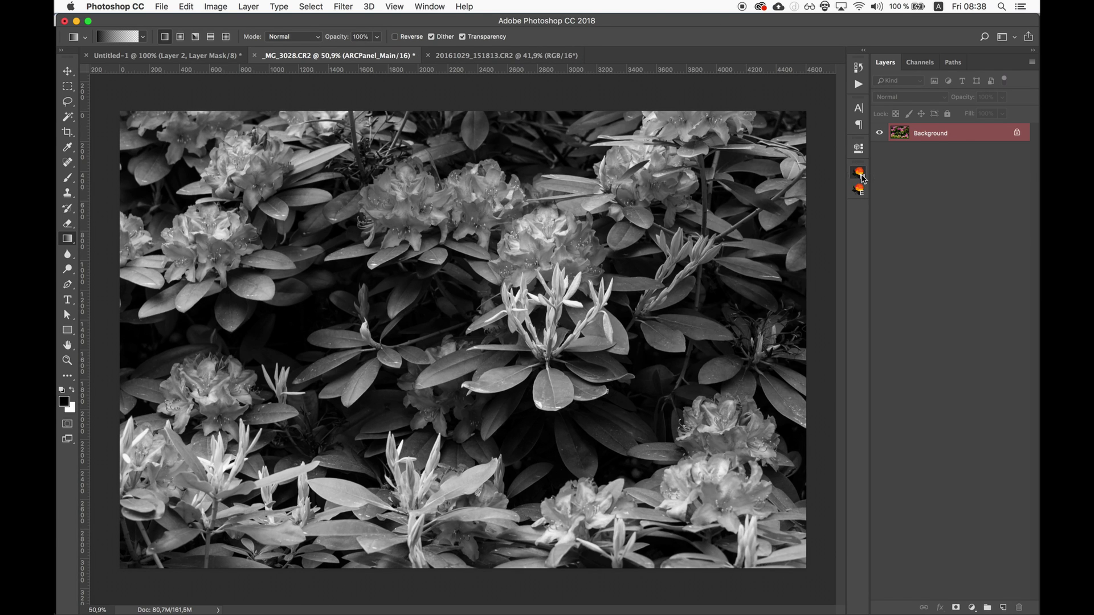
pyautogui.click(859, 172)
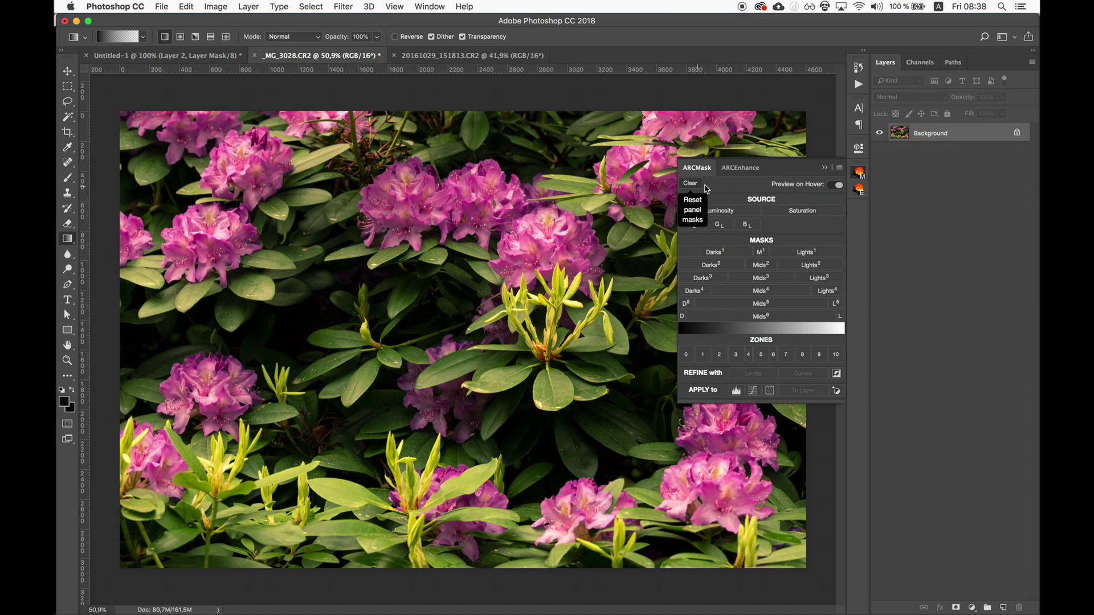
pyautogui.click(858, 173)
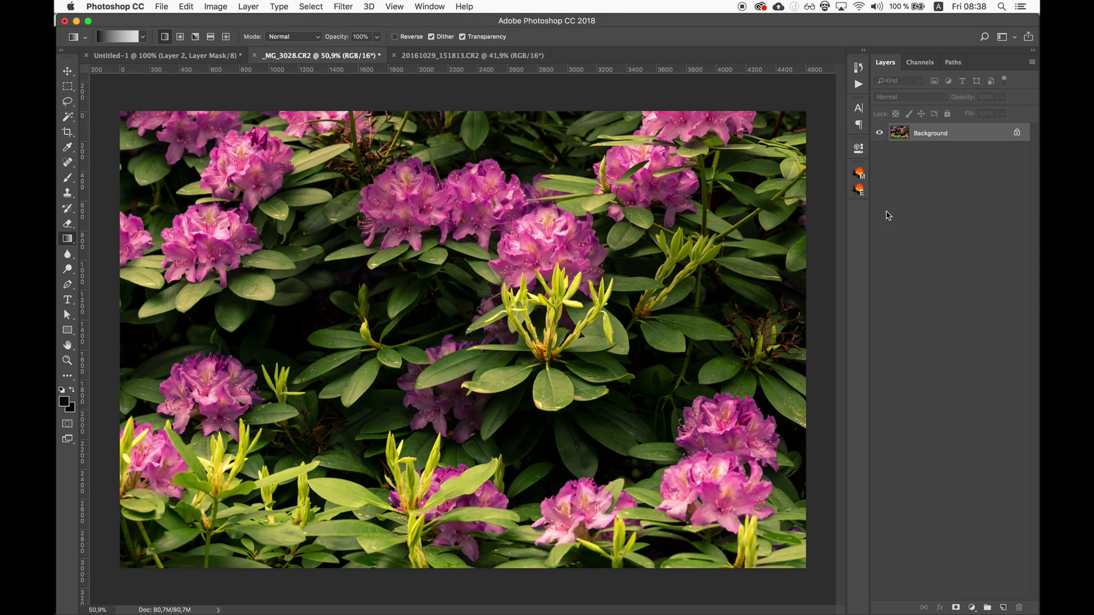
# Generate a Lights 1 mask from the Luminosity source with ARCMask and refine it with Levels, setting input black to 24, white to 218 and adjusting the midtones.
pyautogui.click(859, 173)
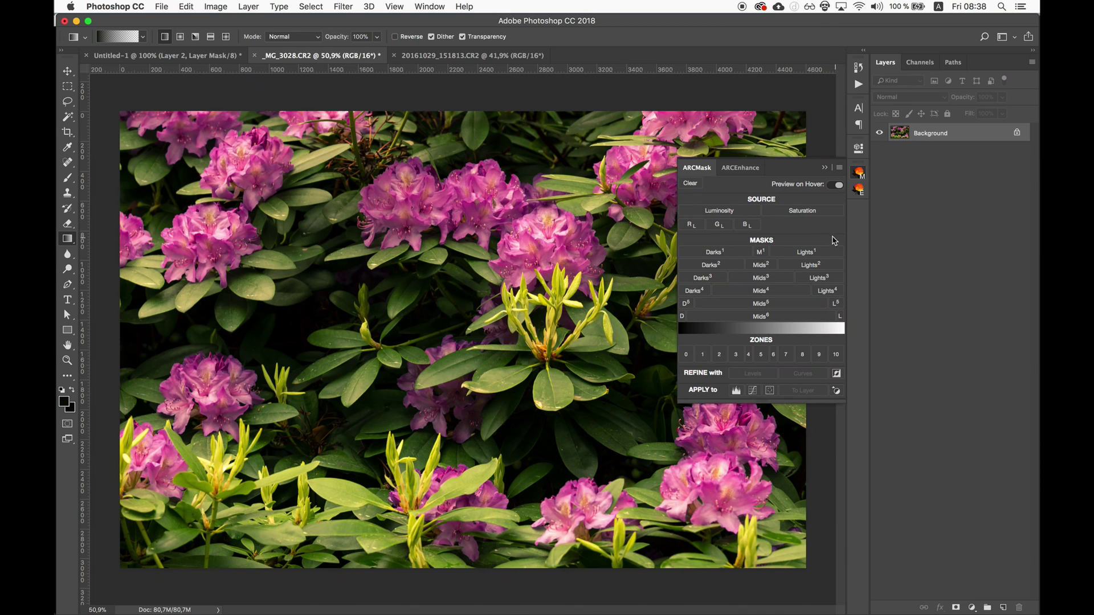
pyautogui.click(809, 265)
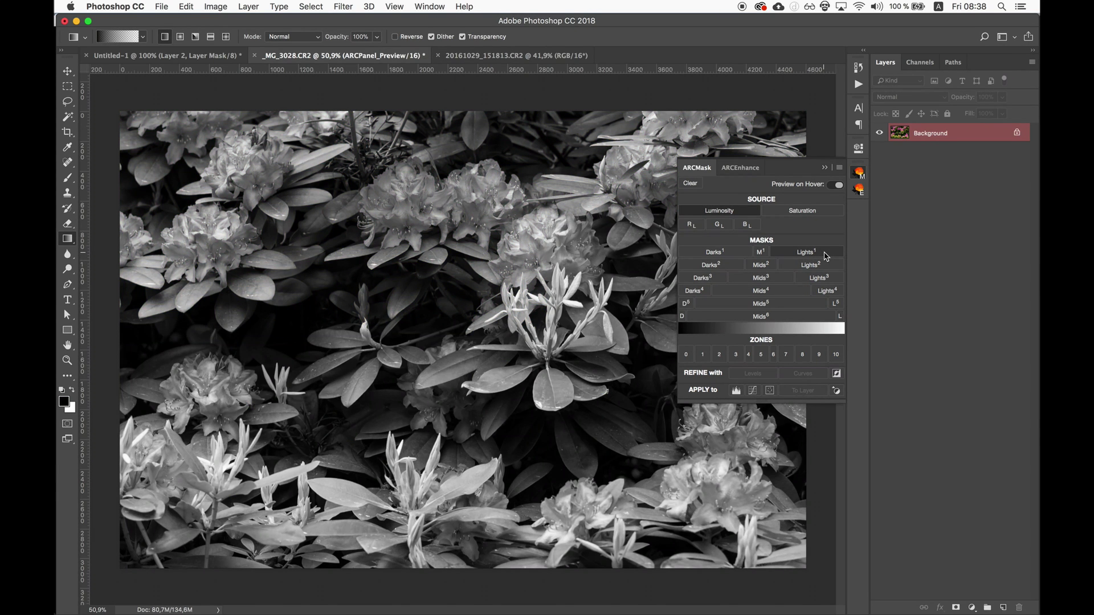
pyautogui.click(826, 254)
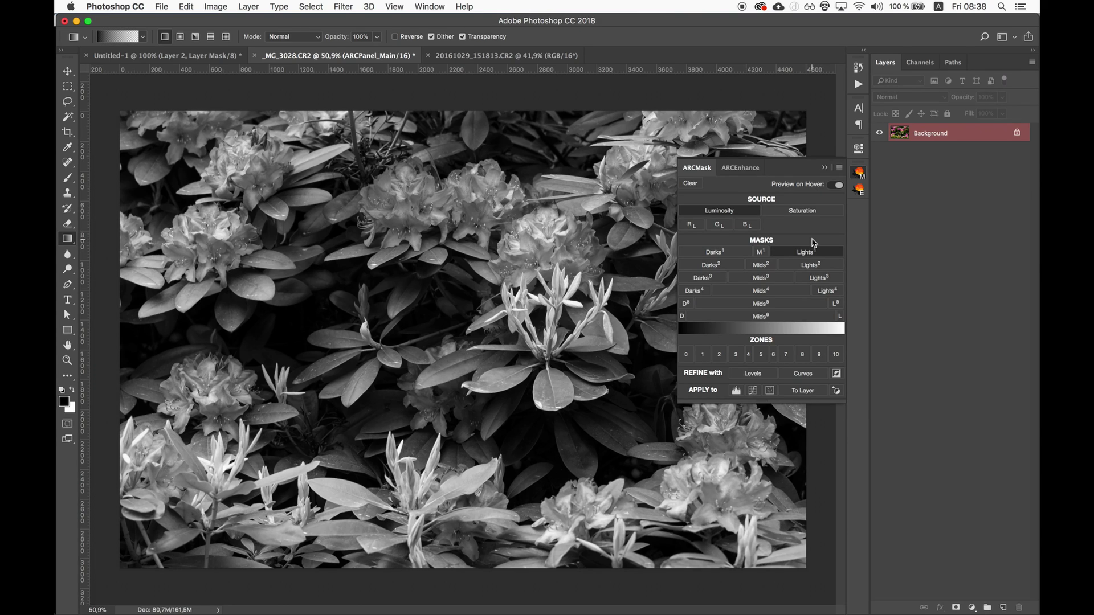
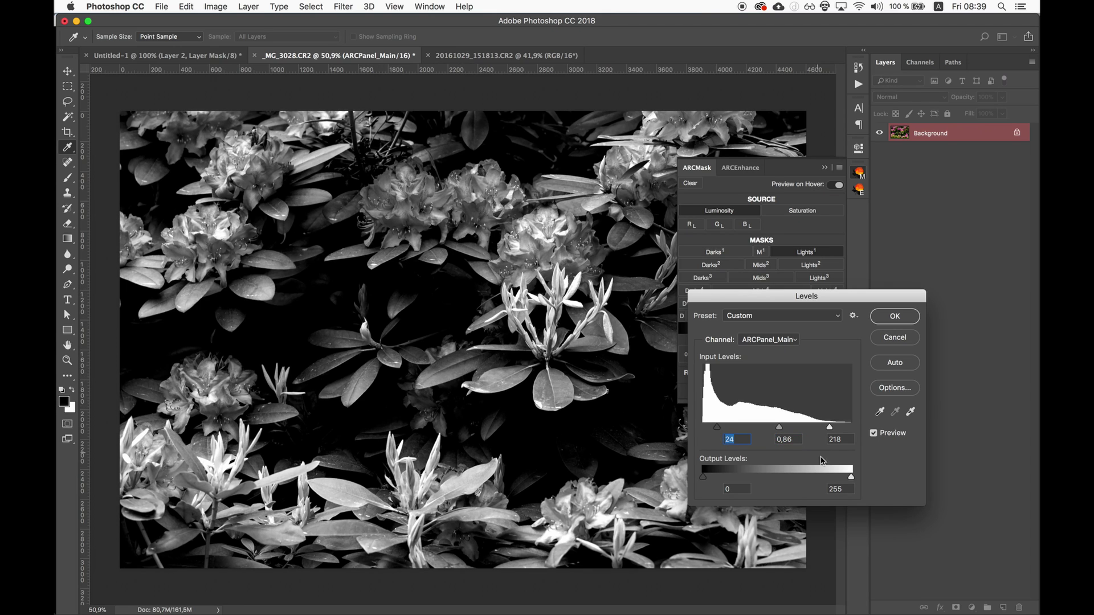
pyautogui.moveTo(781, 428); pyautogui.dragTo(777, 429)
pyautogui.click(896, 317)
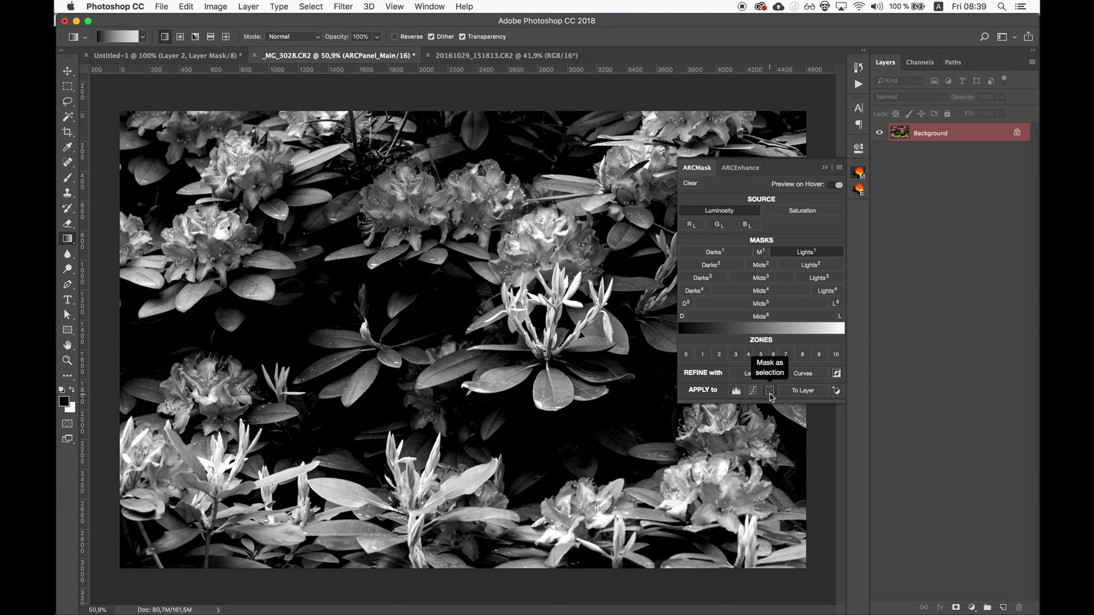
# Apply the refined Lights 1 mask to a Curves adjustment layer and briefly display that layer's mask.
pyautogui.click(837, 391)
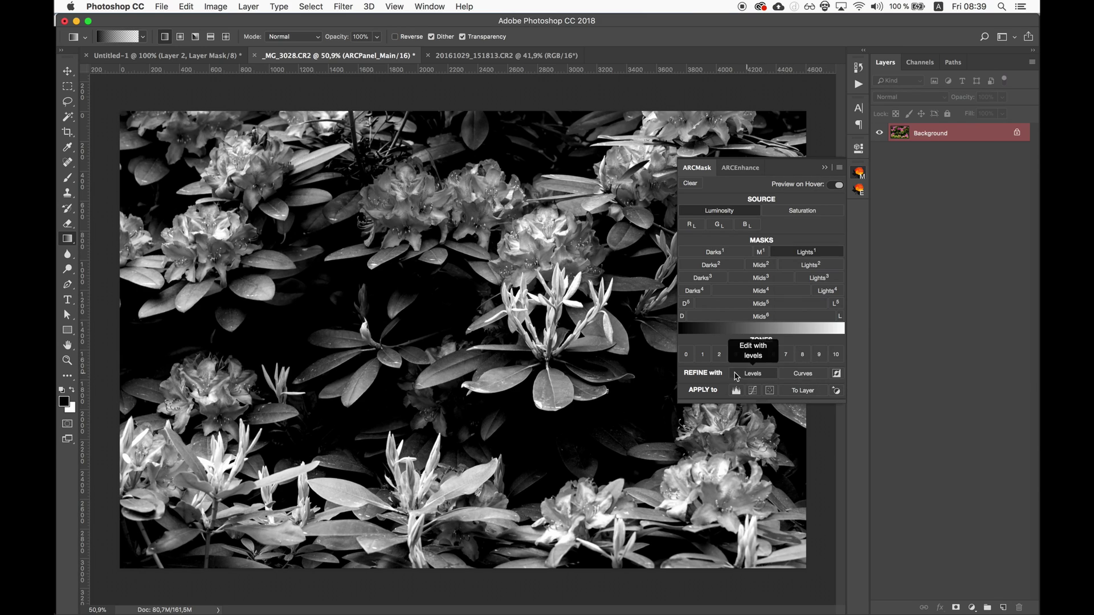
pyautogui.click(754, 392)
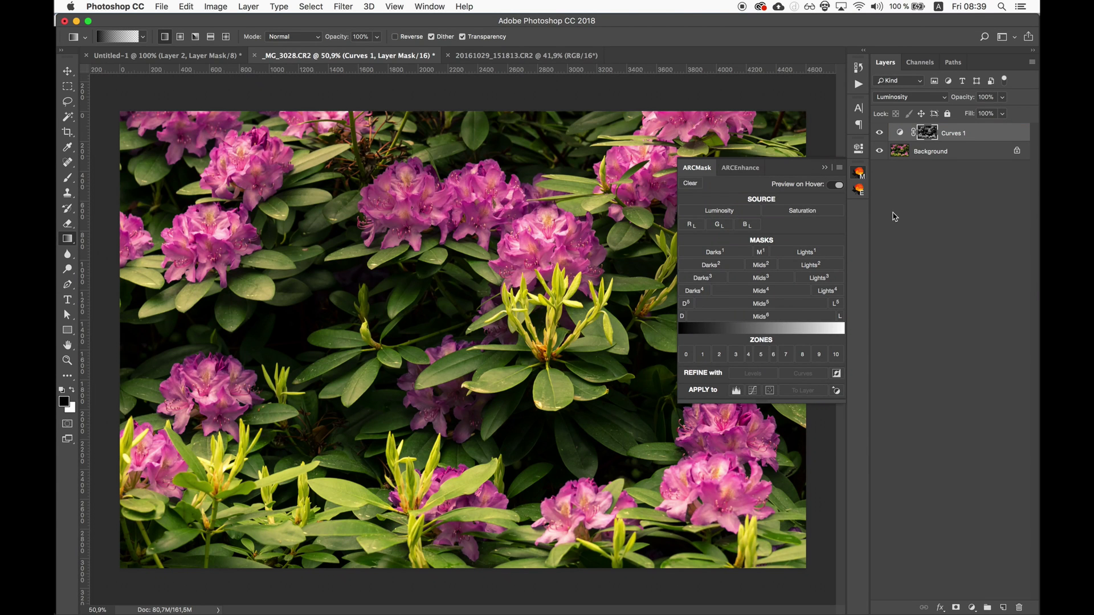
pyautogui.click(860, 176)
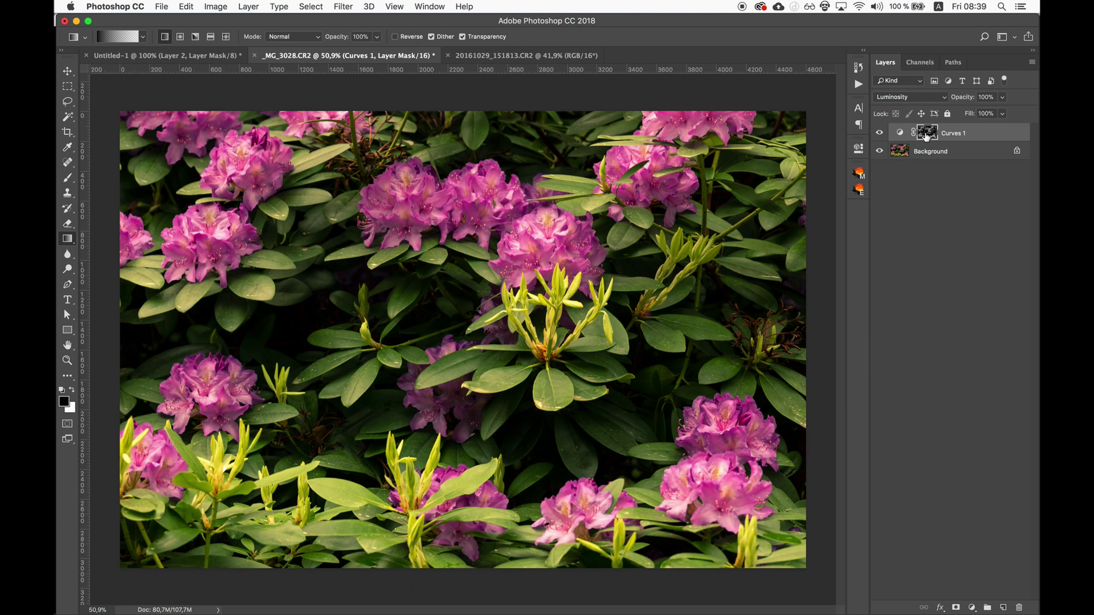
pyautogui.keyDown('alt'); pyautogui.click(930, 136); pyautogui.keyUp('alt')
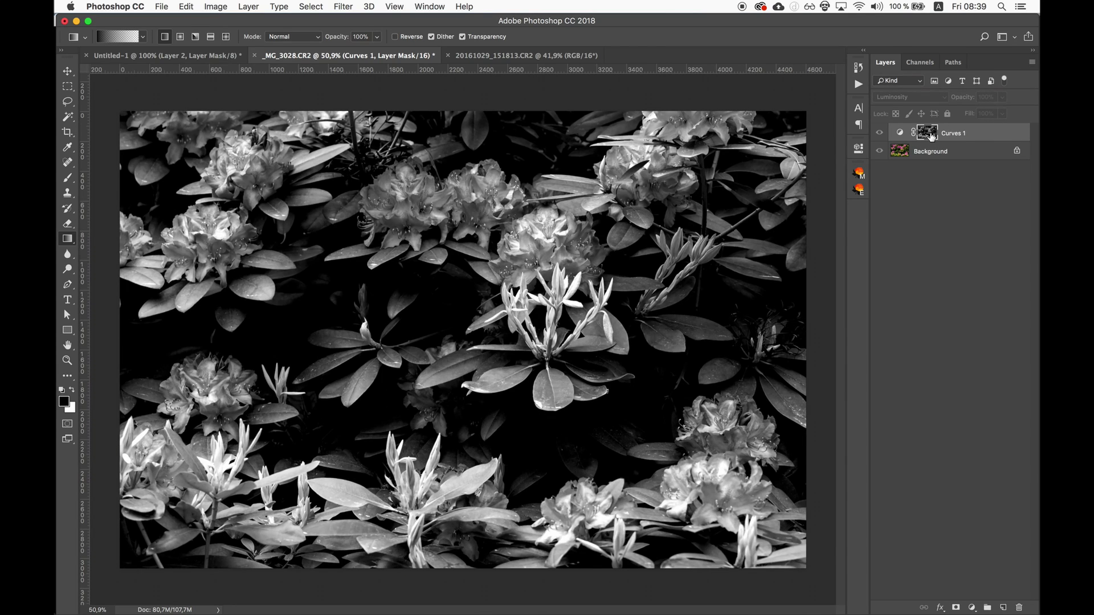
pyautogui.keyDown('alt'); pyautogui.click(930, 136); pyautogui.keyUp('alt')
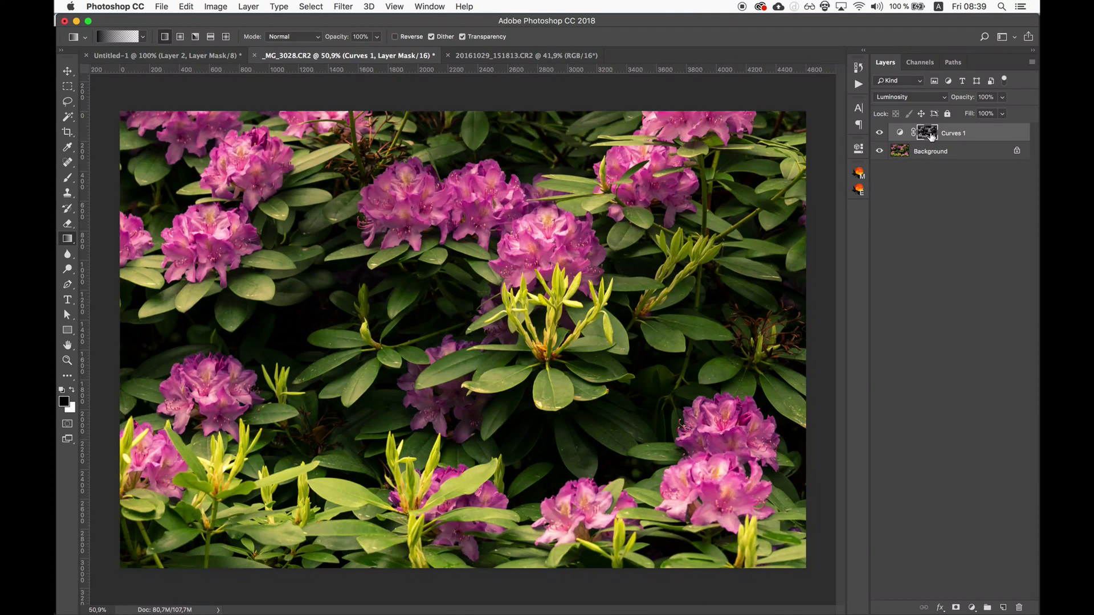
# Brighten the Curves 1 adjustment with curve points at input 84, output 124 and at input 184, output 198.
pyautogui.doubleClick(900, 133)
pyautogui.moveTo(752, 283); pyautogui.dragTo(749, 268)
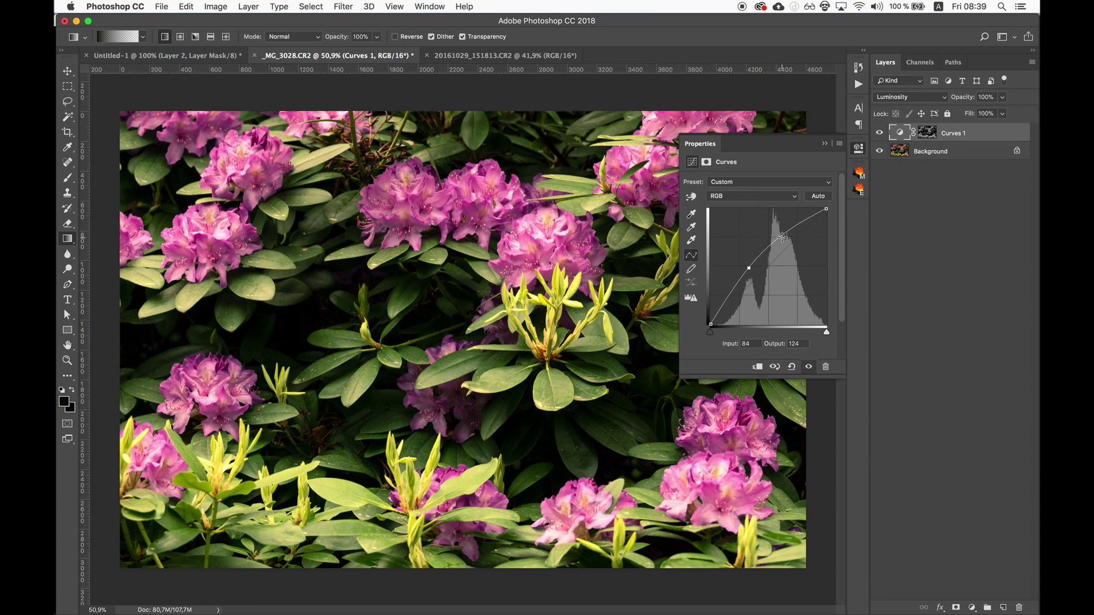
pyautogui.moveTo(784, 240)
pyautogui.mouseDown()
pyautogui.moveTo(786, 226)
pyautogui.moveTo(795, 234)
pyautogui.mouseUp()
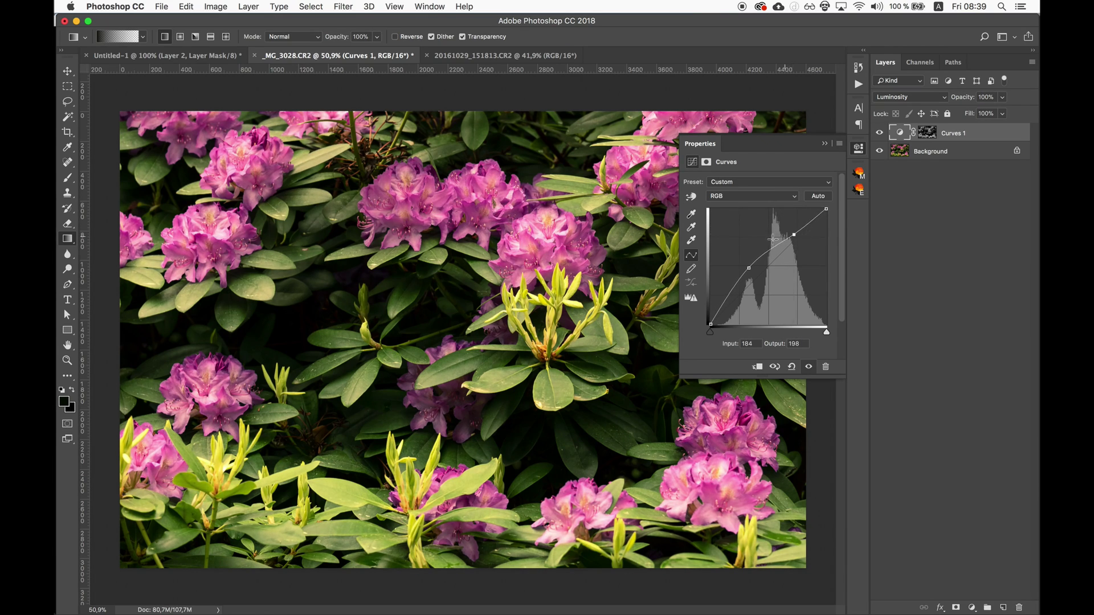
# Inspect the central flower up close, lower the upper point of the Curves 1 curve, and return to the full photo.
pyautogui.press('z')
pyautogui.click(547, 239)
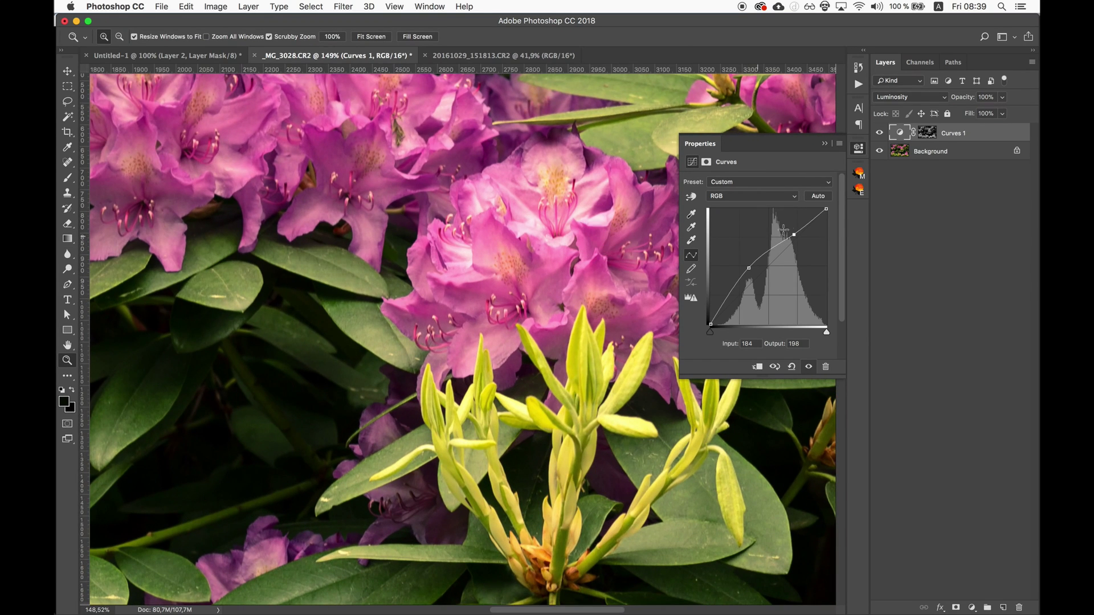
pyautogui.moveTo(795, 234); pyautogui.dragTo(771, 251)
pyautogui.click(749, 267)
pyautogui.click(858, 148)
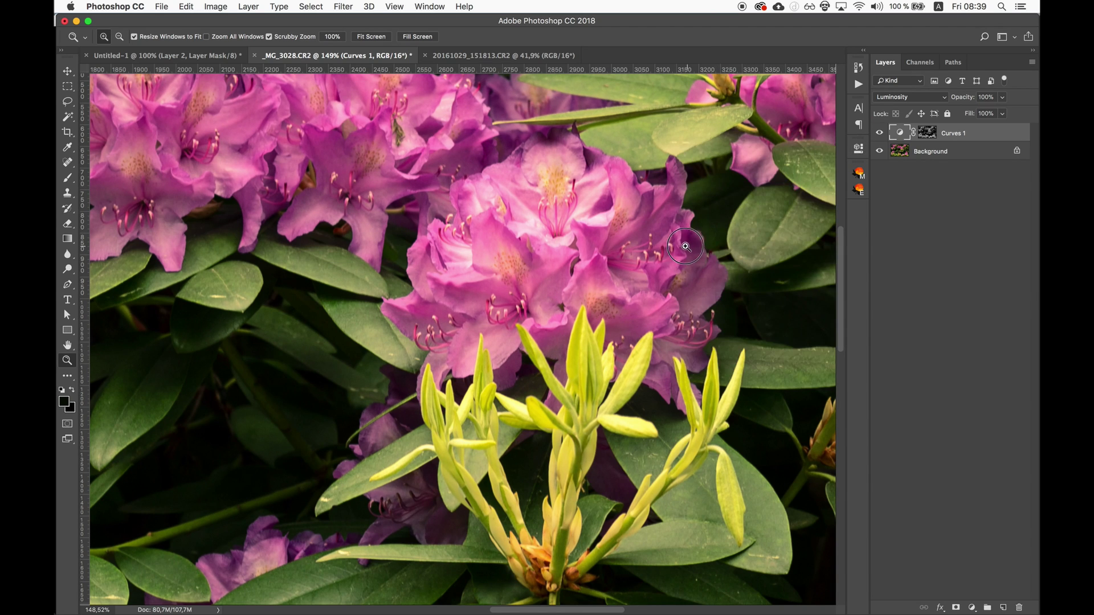
pyautogui.moveTo(675, 247); pyautogui.dragTo(645, 251)
pyautogui.press('super+0')
pyautogui.press('b')
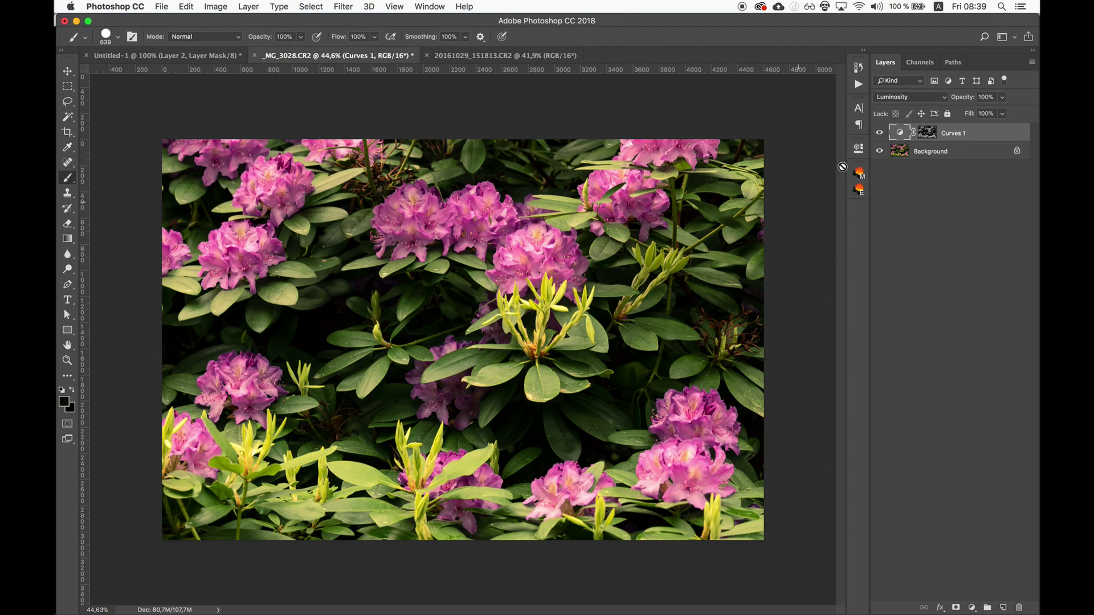
# Compare the photo with and without the Curves 1 adjustment.
pyautogui.click(878, 133)
pyautogui.click(880, 133)
pyautogui.click(879, 133)
pyautogui.click(879, 133)
pyautogui.click(933, 189)
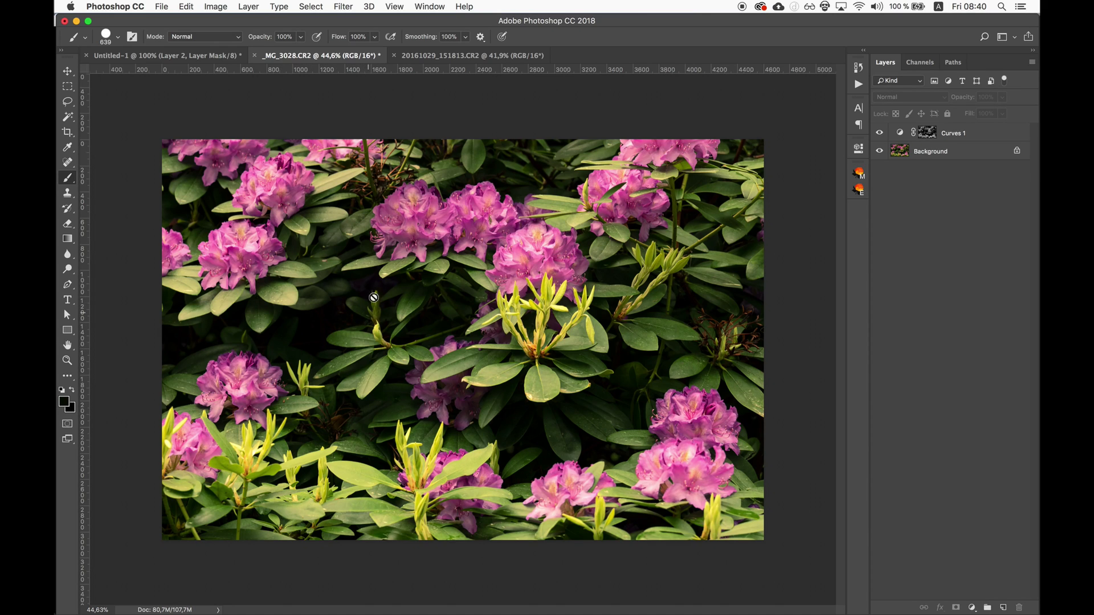
# Generate a Darks 3 mask from the Background layer's luminosity and apply it to a new Curves adjustment layer.
pyautogui.click(948, 155)
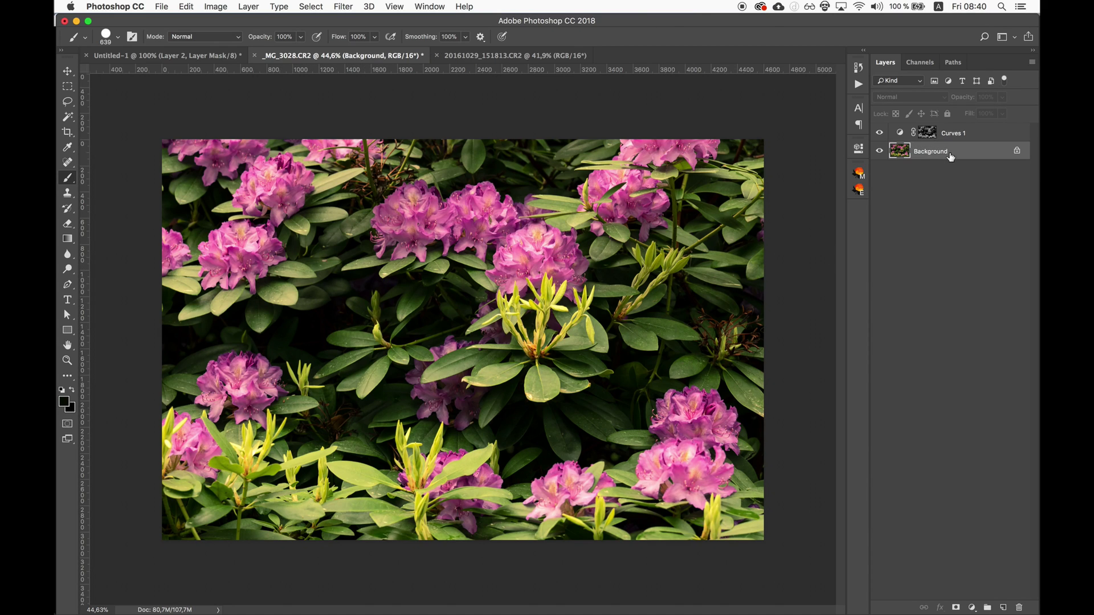
pyautogui.click(859, 172)
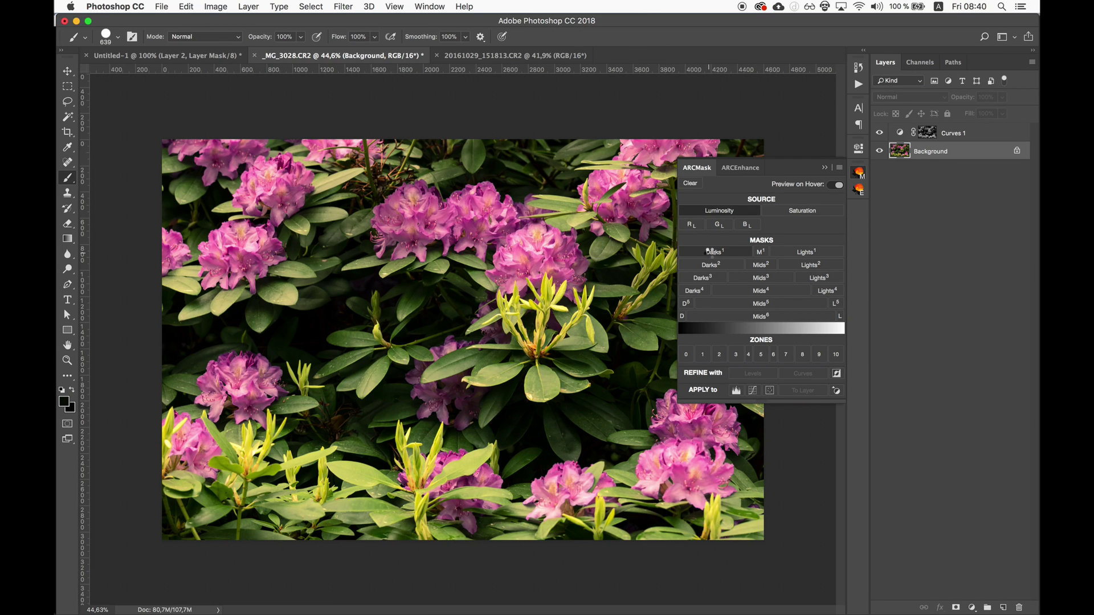
pyautogui.click(711, 252)
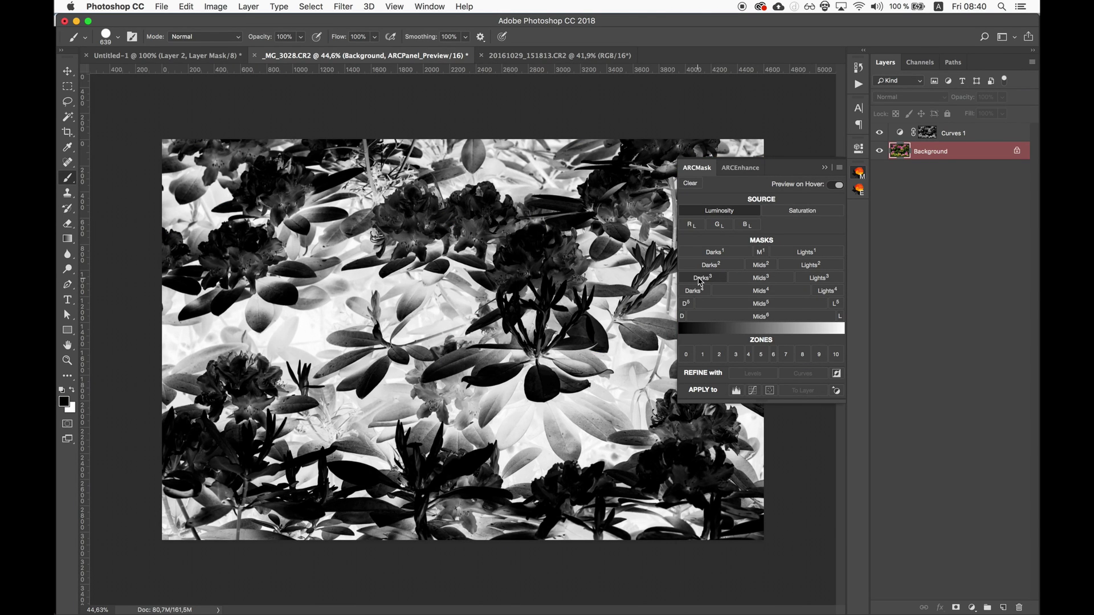
pyautogui.click(701, 279)
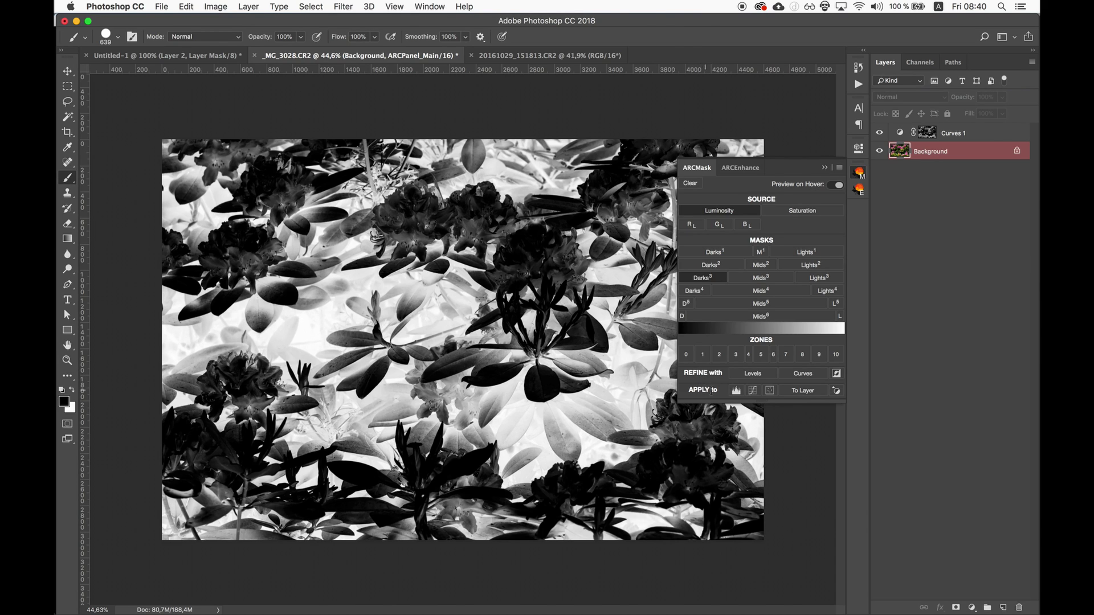
pyautogui.click(753, 392)
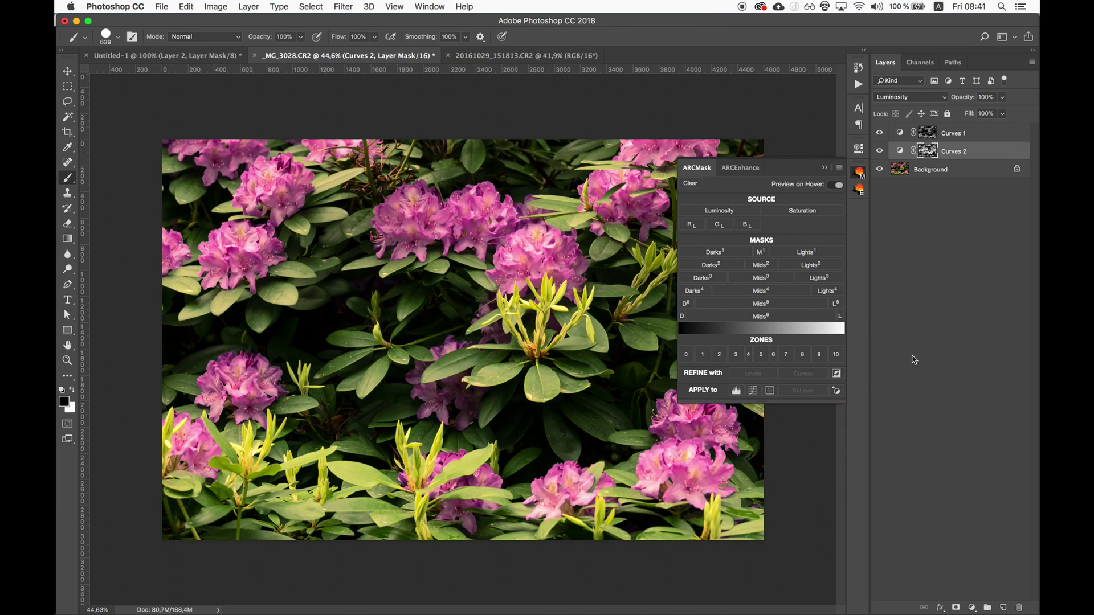
# Check the Curves 2 layer mask, and brighten the dark areas with a curve point at input 73, output 159.
pyautogui.click(859, 173)
pyautogui.doubleClick(900, 151)
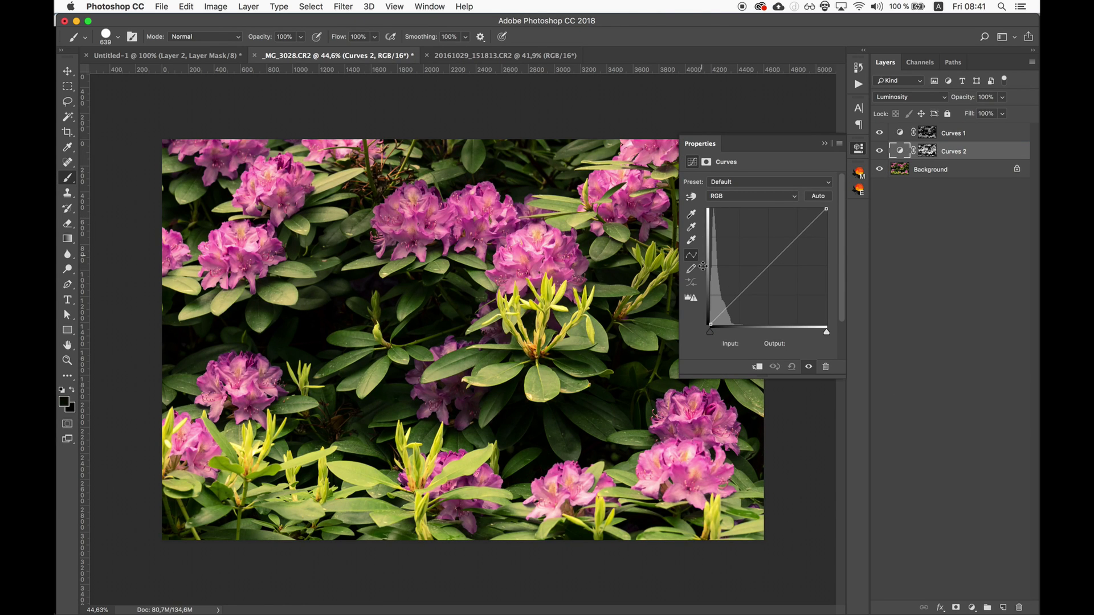
pyautogui.keyDown('alt'); pyautogui.click(932, 152); pyautogui.keyUp('alt')
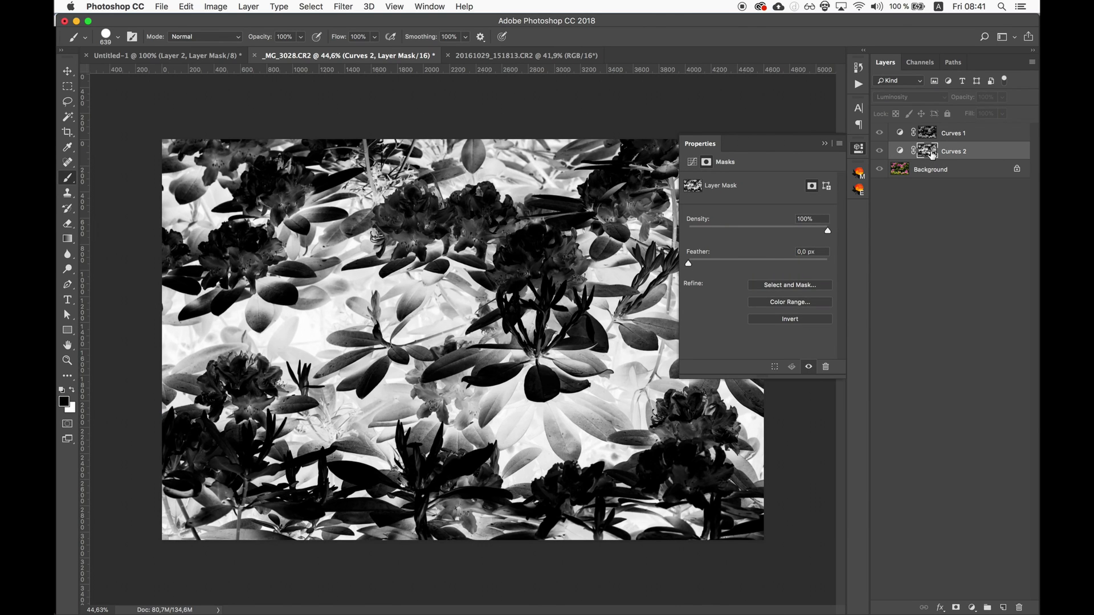
pyautogui.keyDown('alt'); pyautogui.click(932, 153); pyautogui.keyUp('alt')
pyautogui.click(904, 151)
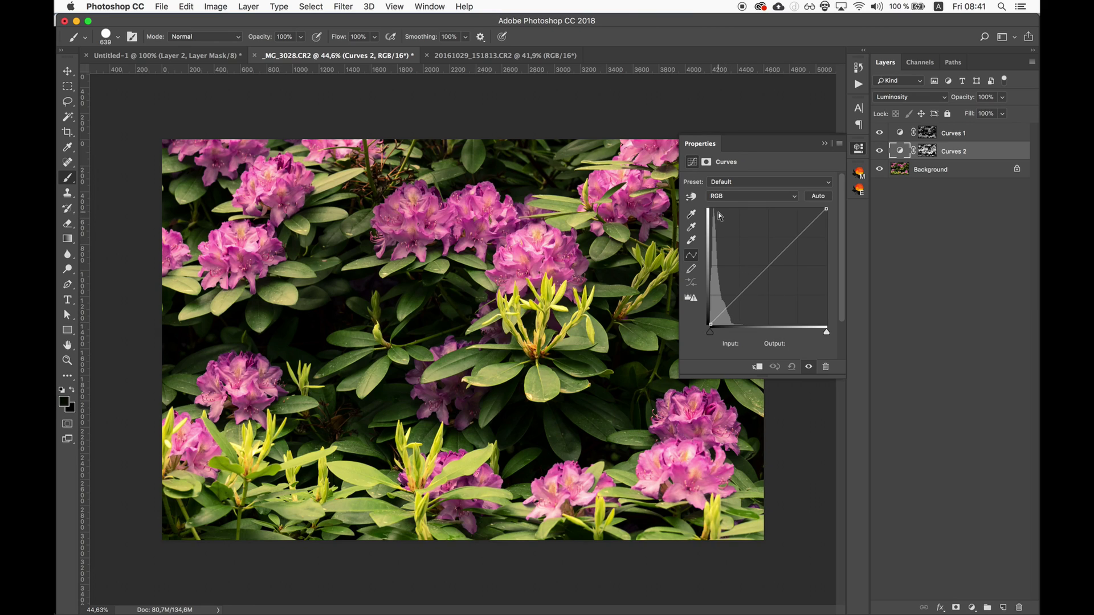
pyautogui.click(716, 318)
pyautogui.moveTo(726, 309); pyautogui.dragTo(743, 252)
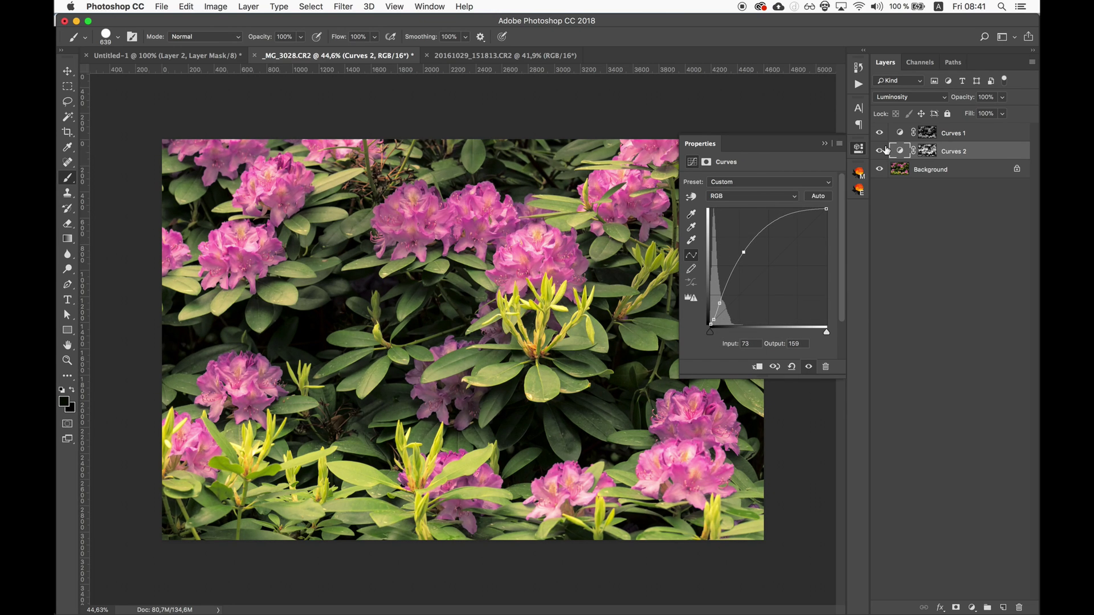
# Compare the photo with and without the Curves 2 adjustment.
pyautogui.click(880, 151)
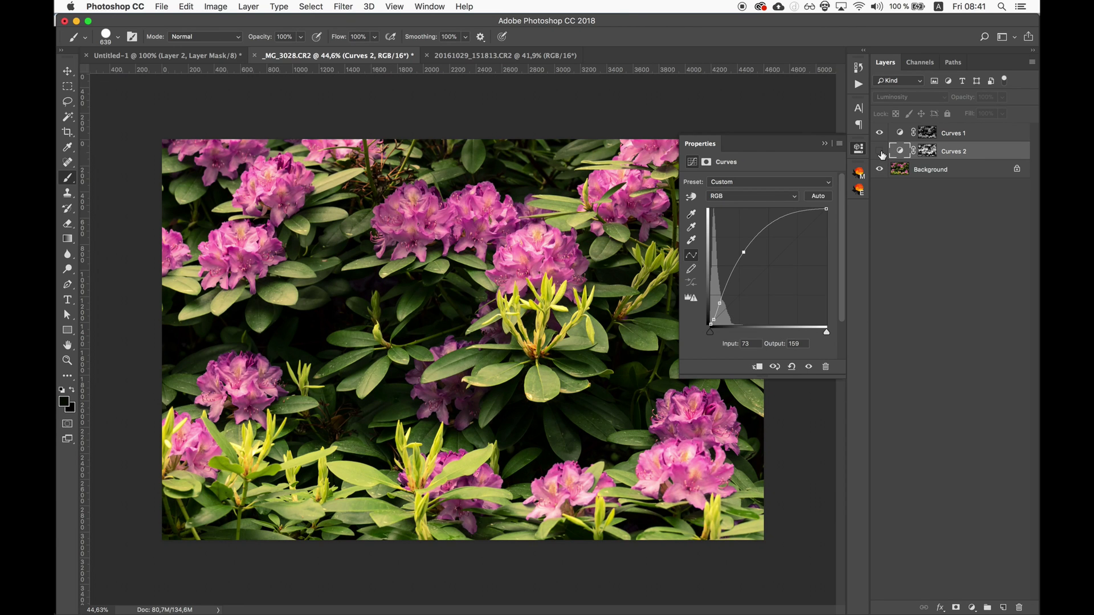
pyautogui.click(880, 152)
pyautogui.click(880, 152)
pyautogui.click(880, 151)
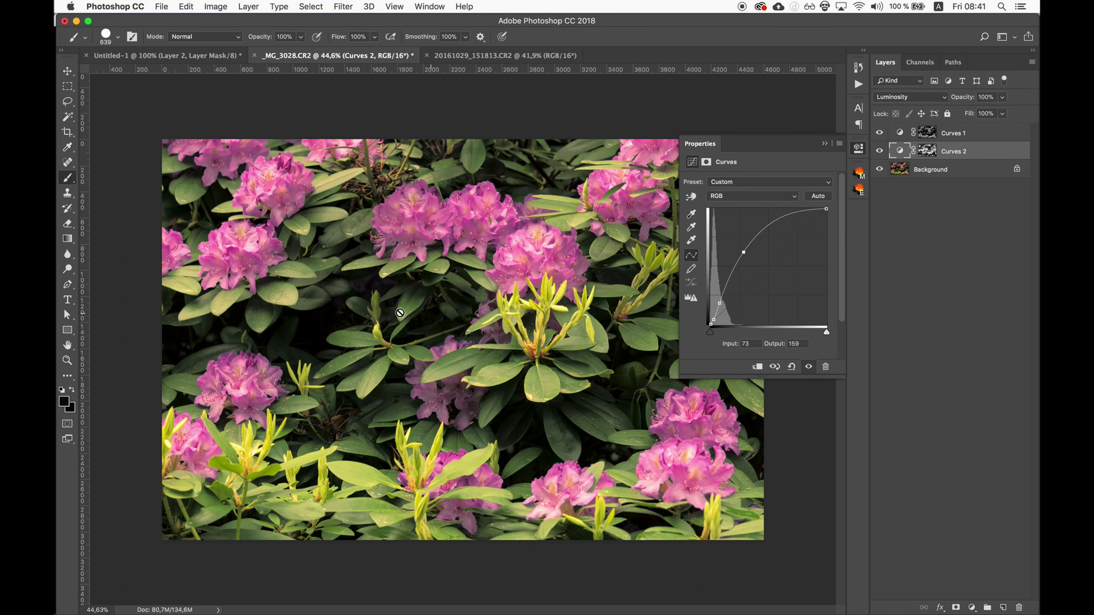
pyautogui.click(860, 150)
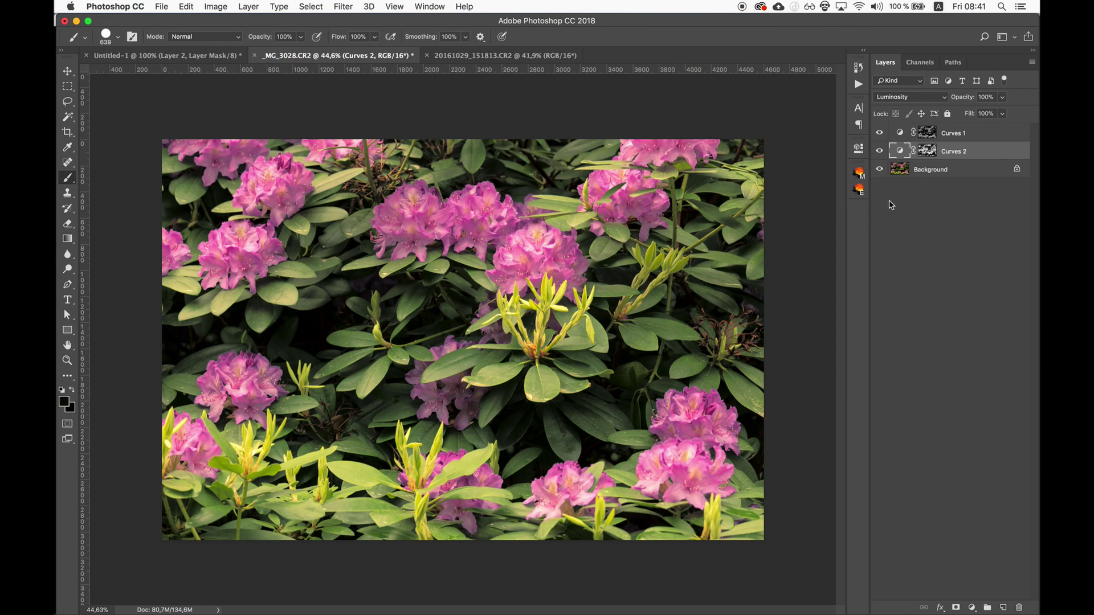
# Generate a Darks 5 luminosity mask and apply it to a new Curves adjustment layer.
pyautogui.click(859, 173)
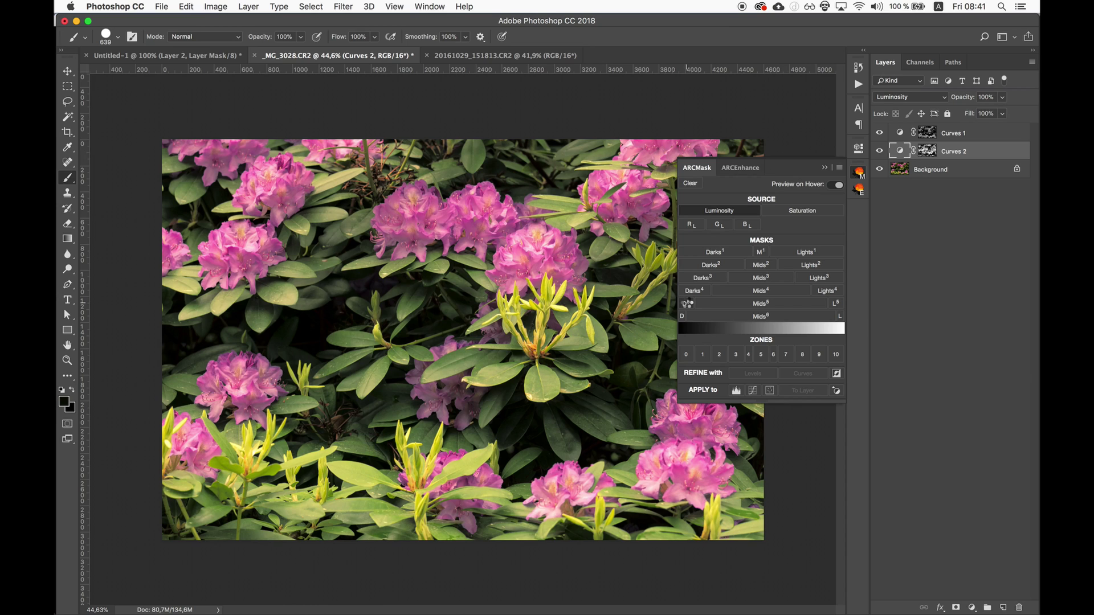
pyautogui.click(687, 303)
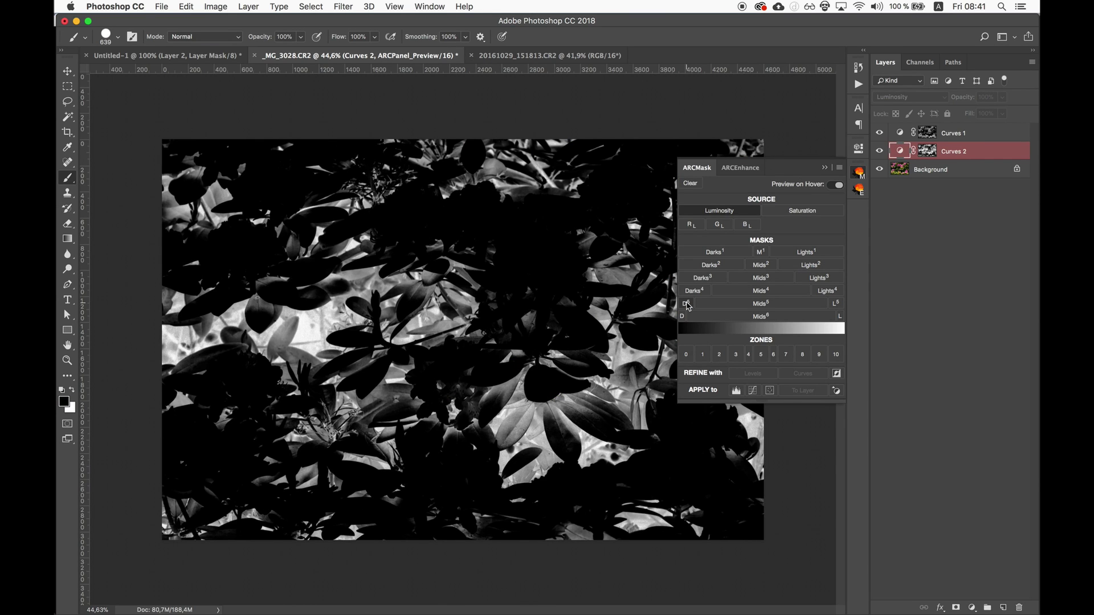
pyautogui.click(688, 306)
pyautogui.click(753, 391)
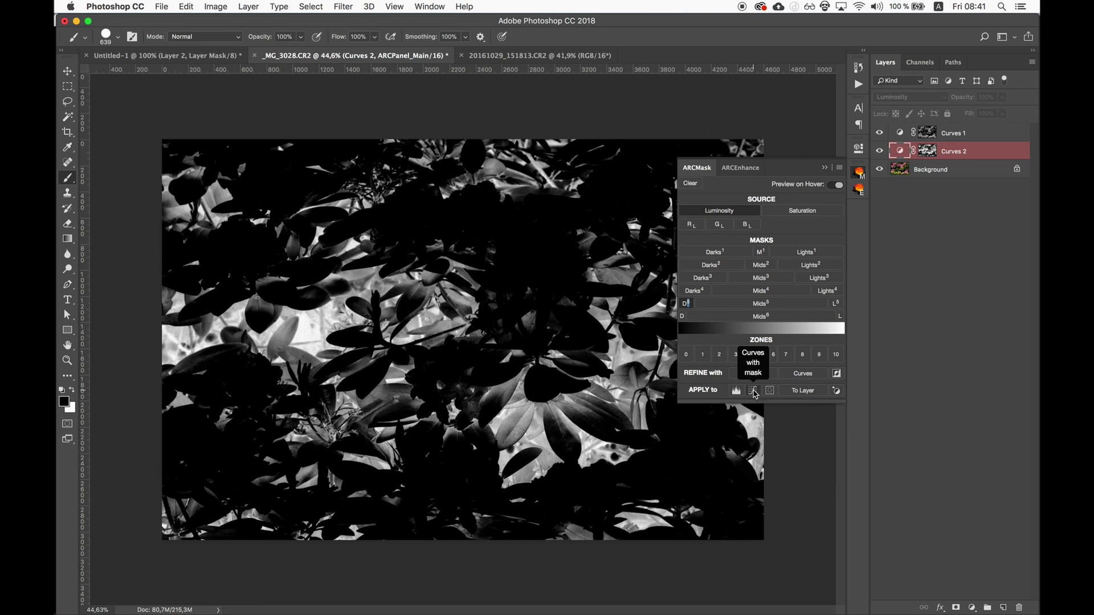
# Brighten the deepest shadows on Curves 3 with curve points at input 28, output 127 and input 55, output 170.
pyautogui.doubleClick(905, 151)
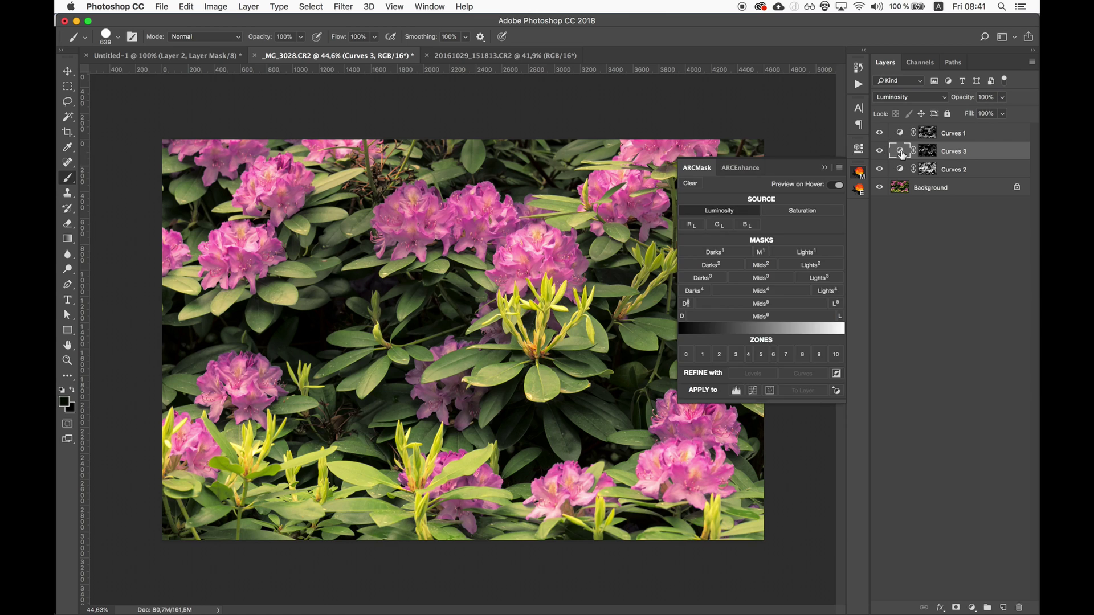
pyautogui.moveTo(750, 285); pyautogui.dragTo(722, 264)
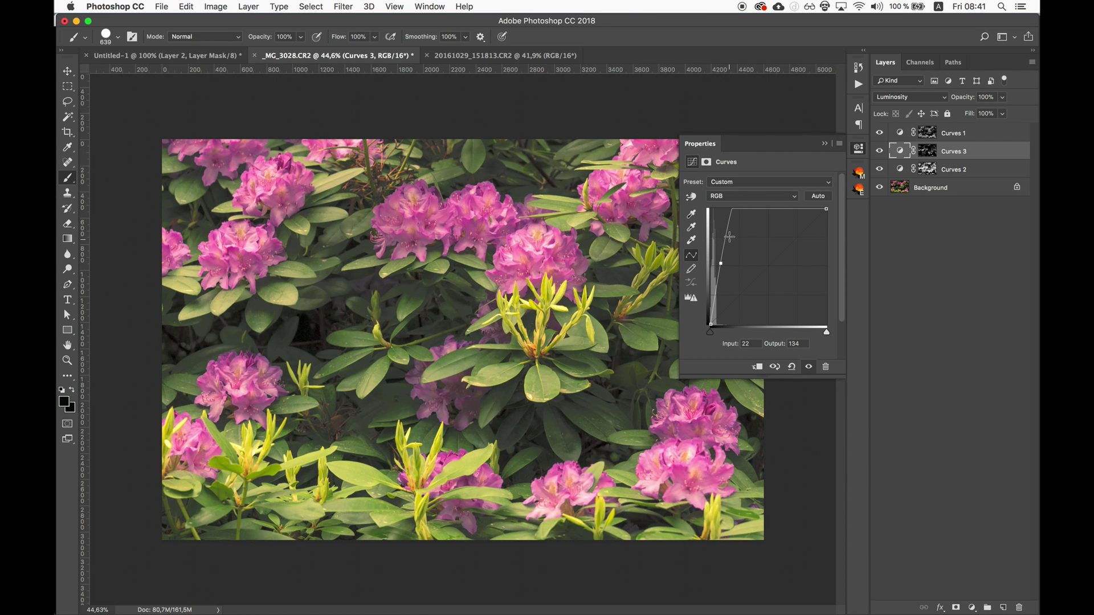
pyautogui.moveTo(727, 232); pyautogui.dragTo(736, 239)
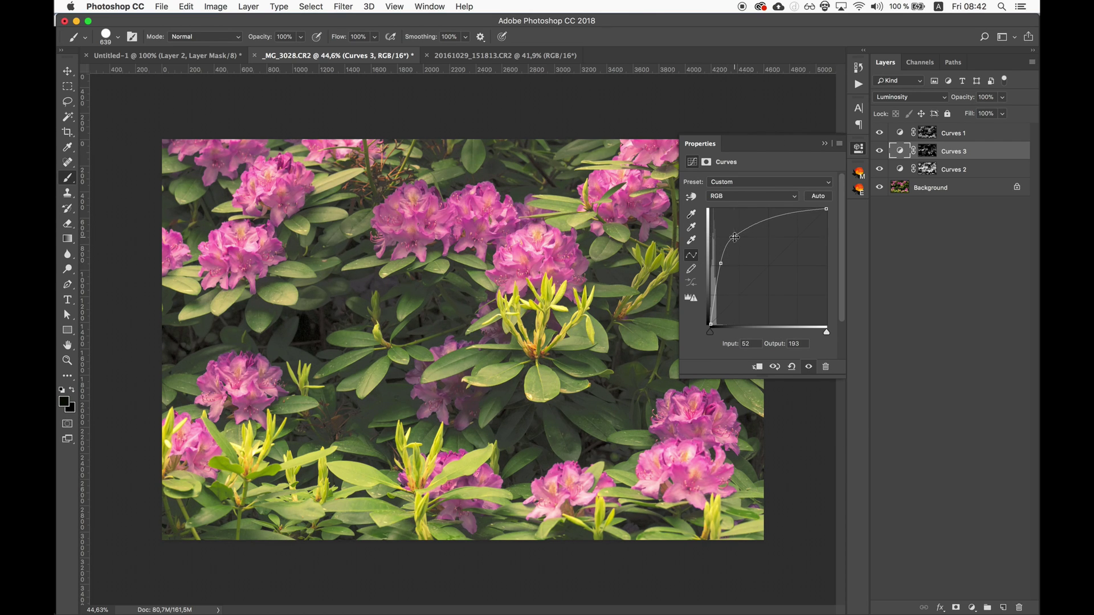
pyautogui.moveTo(721, 263); pyautogui.dragTo(723, 267)
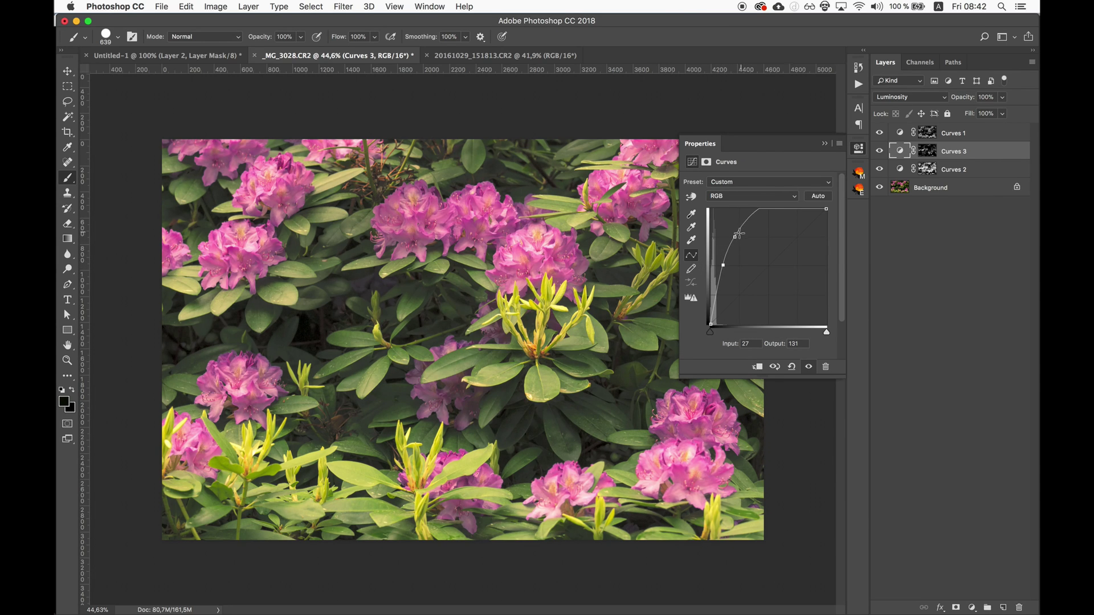
pyautogui.moveTo(735, 237)
pyautogui.mouseDown()
pyautogui.moveTo(721, 268)
pyautogui.moveTo(750, 228)
pyautogui.moveTo(765, 237)
pyautogui.moveTo(735, 249)
pyautogui.mouseUp()
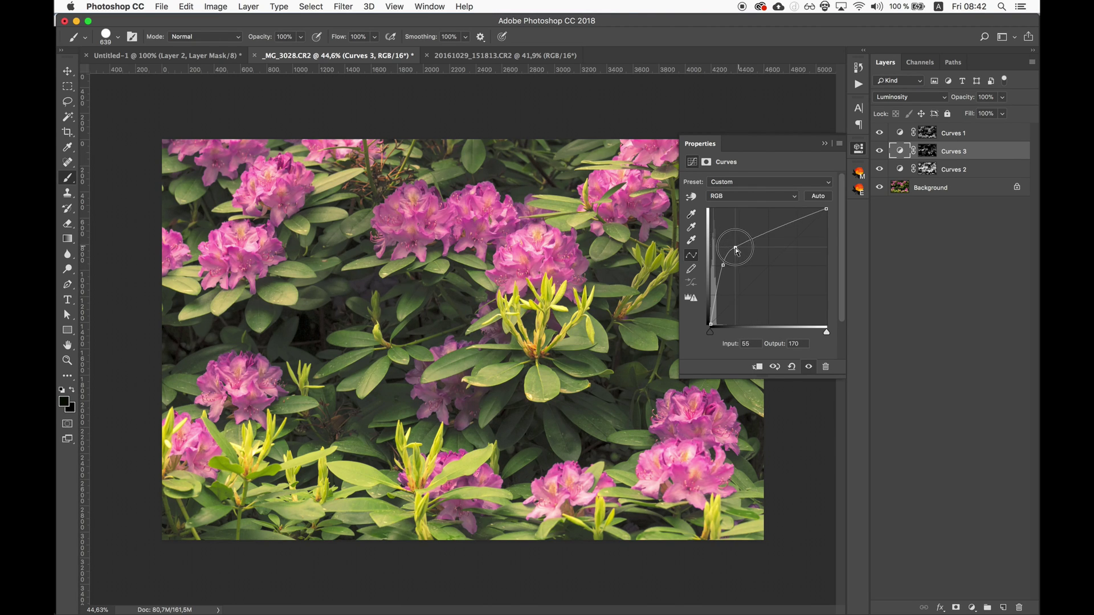
pyautogui.click(723, 266)
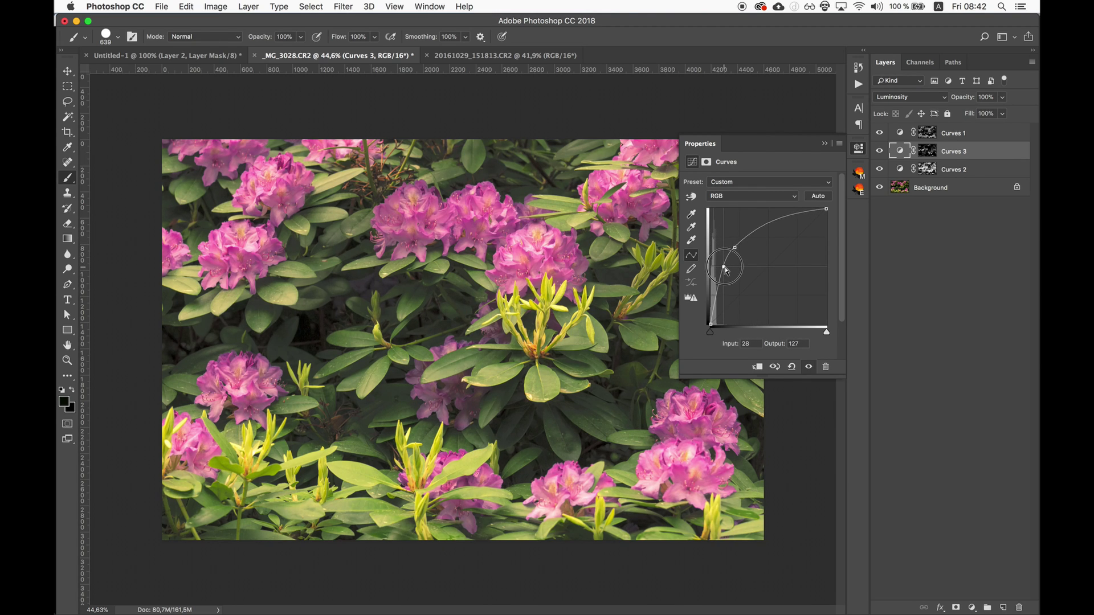
pyautogui.click(859, 149)
# Delete all three Curves adjustment layers so only the Background layer remains.
pyautogui.click(956, 136)
pyautogui.keyDown('shift'); pyautogui.click(957, 172); pyautogui.keyUp('shift')
pyautogui.moveTo(958, 171); pyautogui.dragTo(1020, 608)
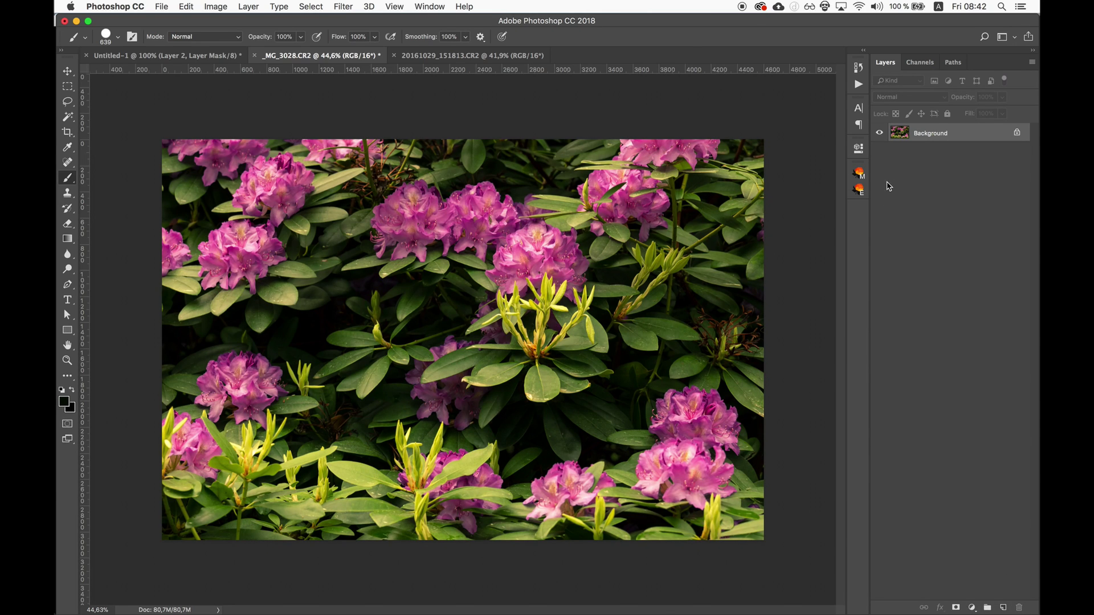
# Generate a Mids 3 luminosity mask and refine it with Levels, setting the inputs to 36, 0.38 and 227.
pyautogui.click(859, 173)
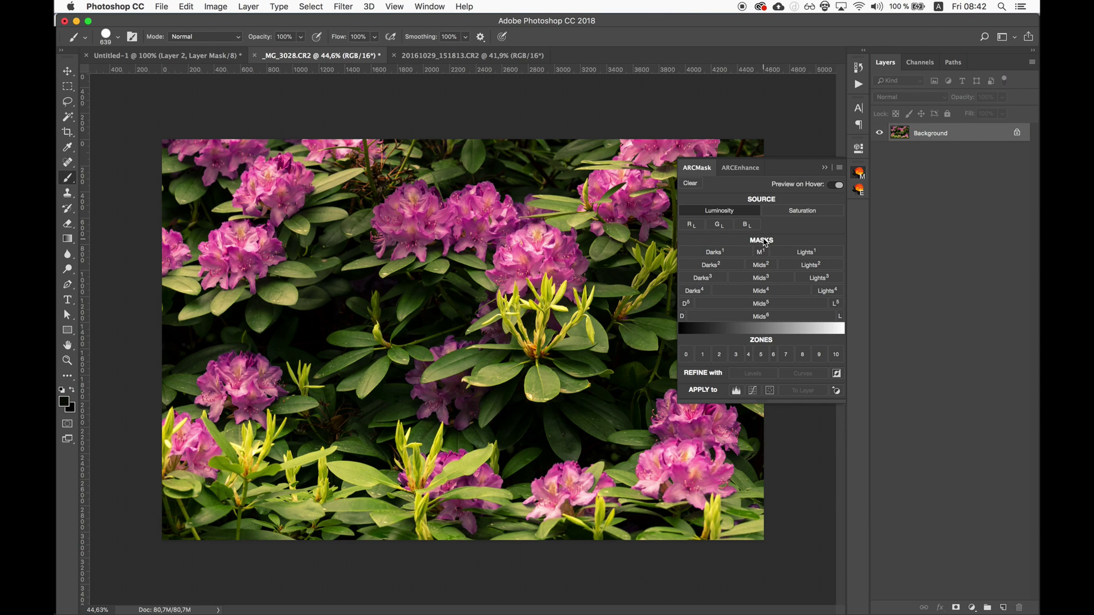
pyautogui.moveTo(765, 271)
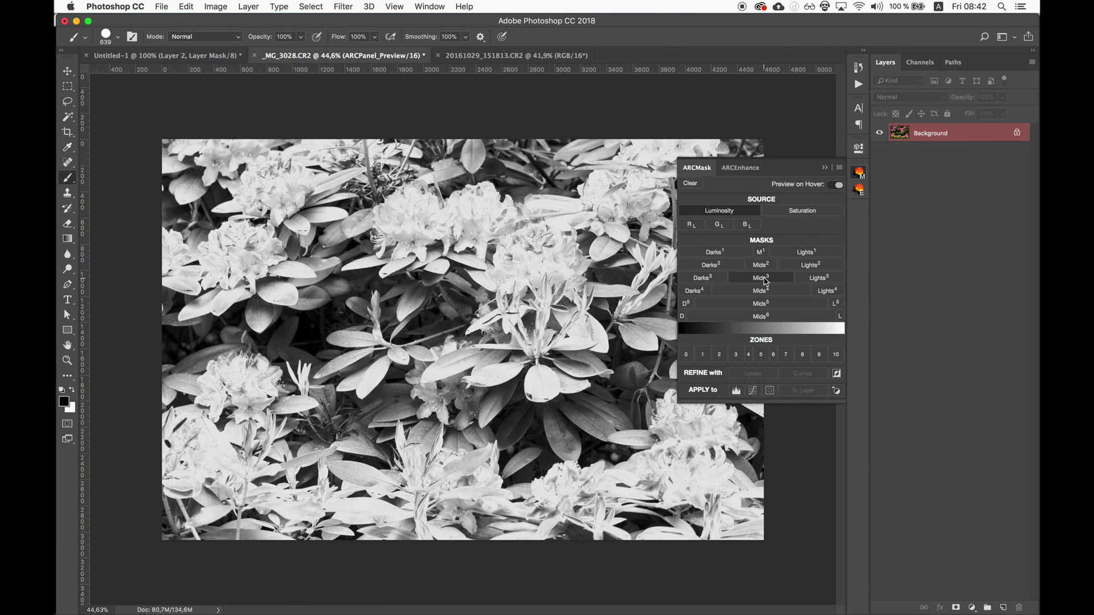
pyautogui.click(765, 278)
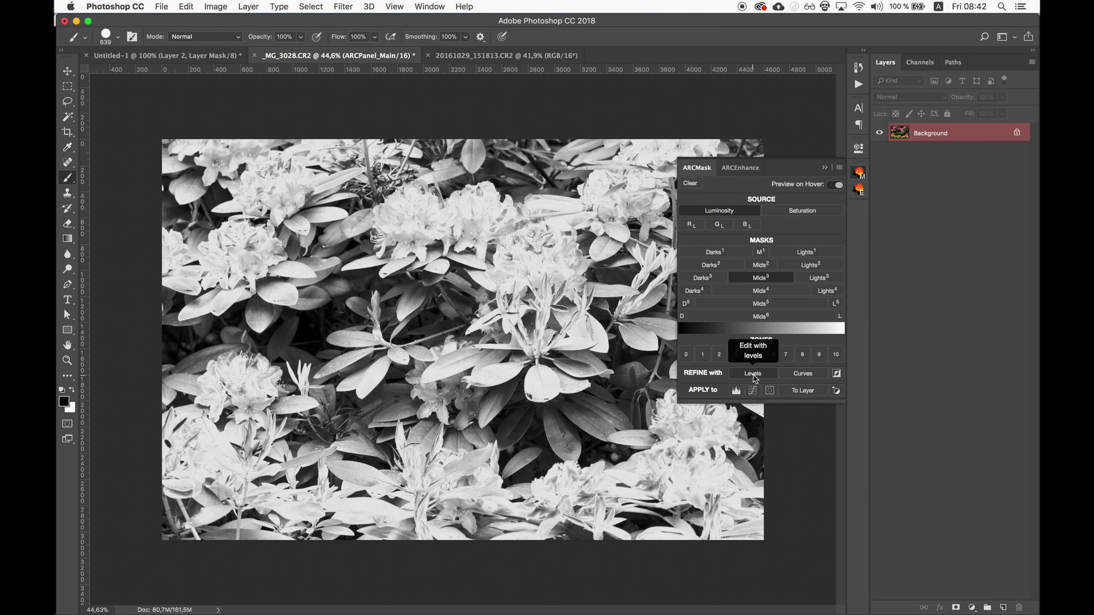
pyautogui.click(753, 373)
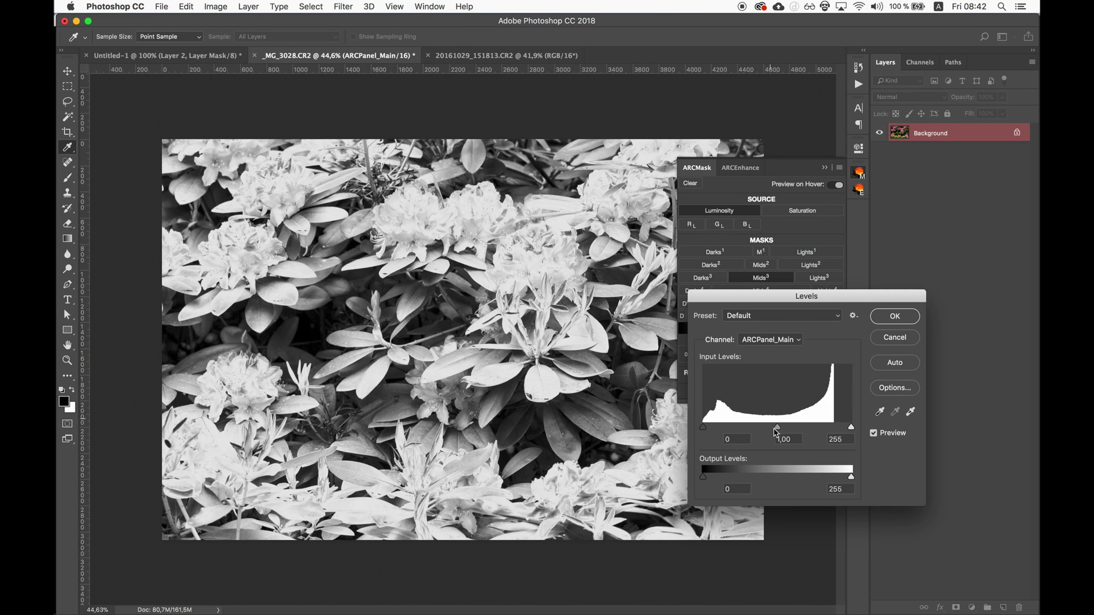
pyautogui.moveTo(704, 428); pyautogui.dragTo(724, 429)
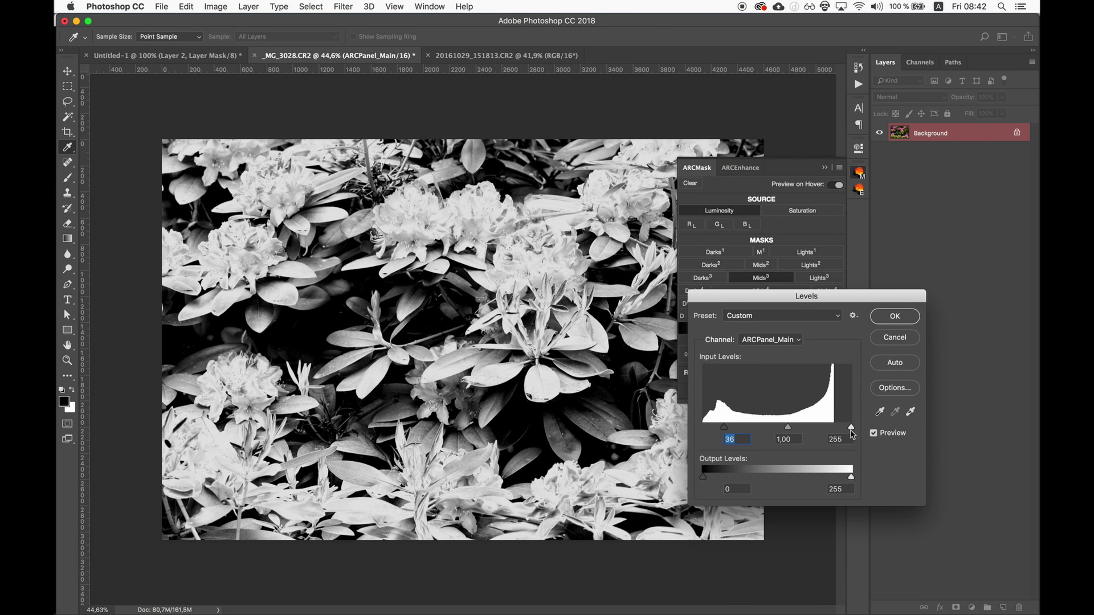
pyautogui.moveTo(851, 428); pyautogui.dragTo(810, 431)
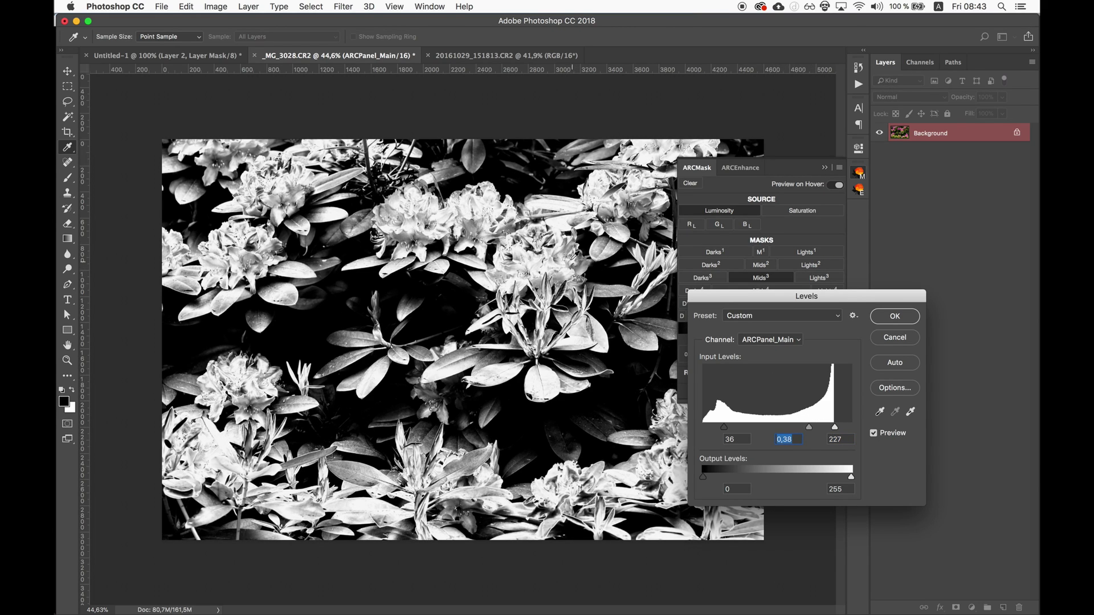
pyautogui.click(896, 317)
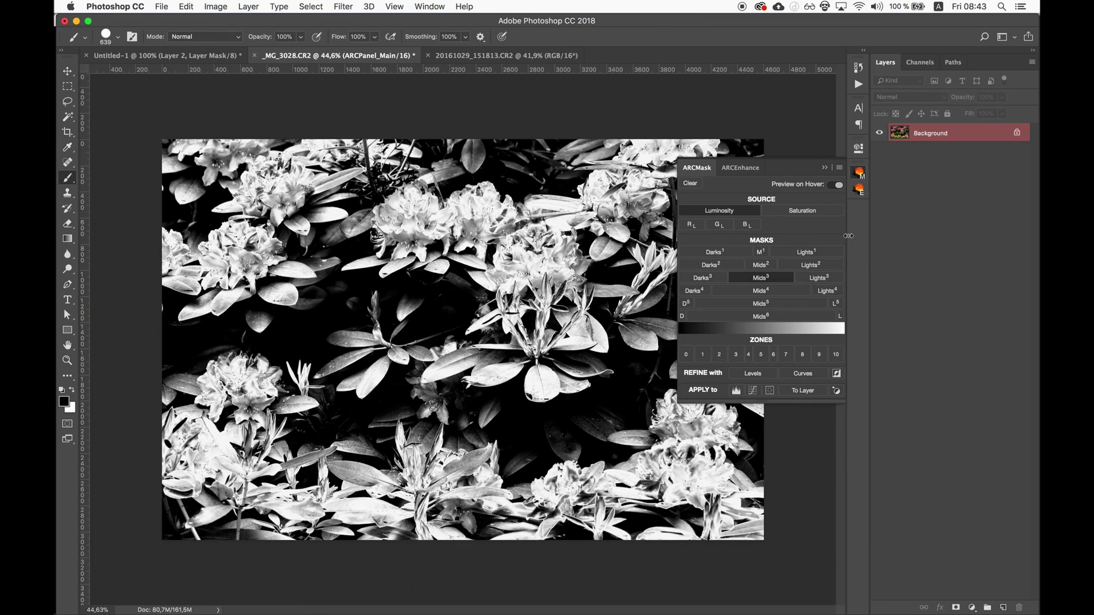
# Check the refined midtone mask around the central flower up close and apply it to a new Curves adjustment layer.
pyautogui.press('z')
pyautogui.moveTo(570, 263); pyautogui.dragTo(604, 263)
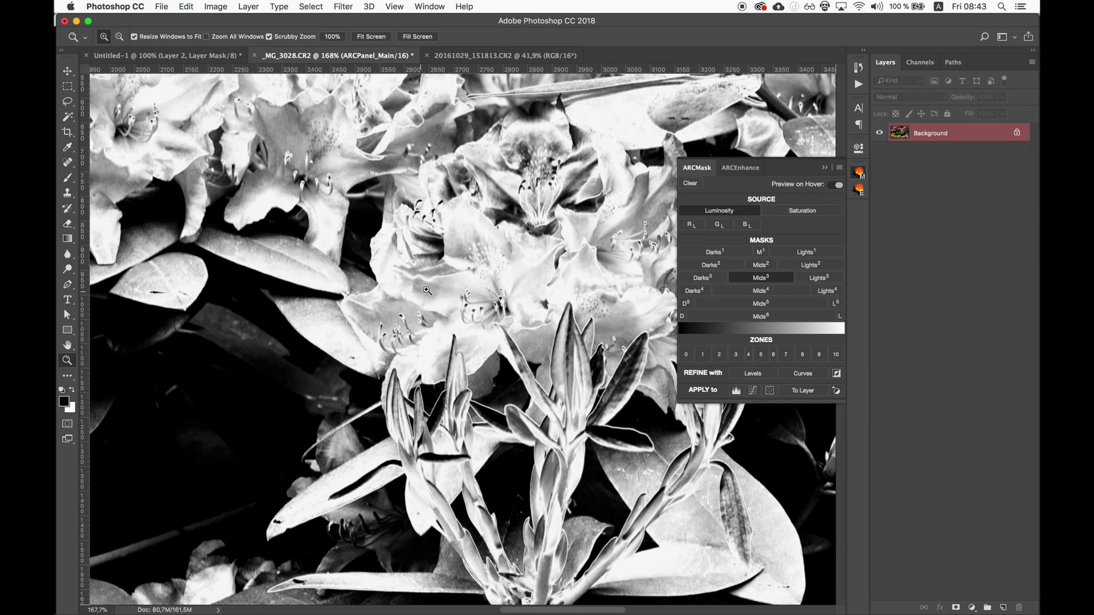
pyautogui.press('h')
pyautogui.moveTo(604, 272); pyautogui.dragTo(496, 302)
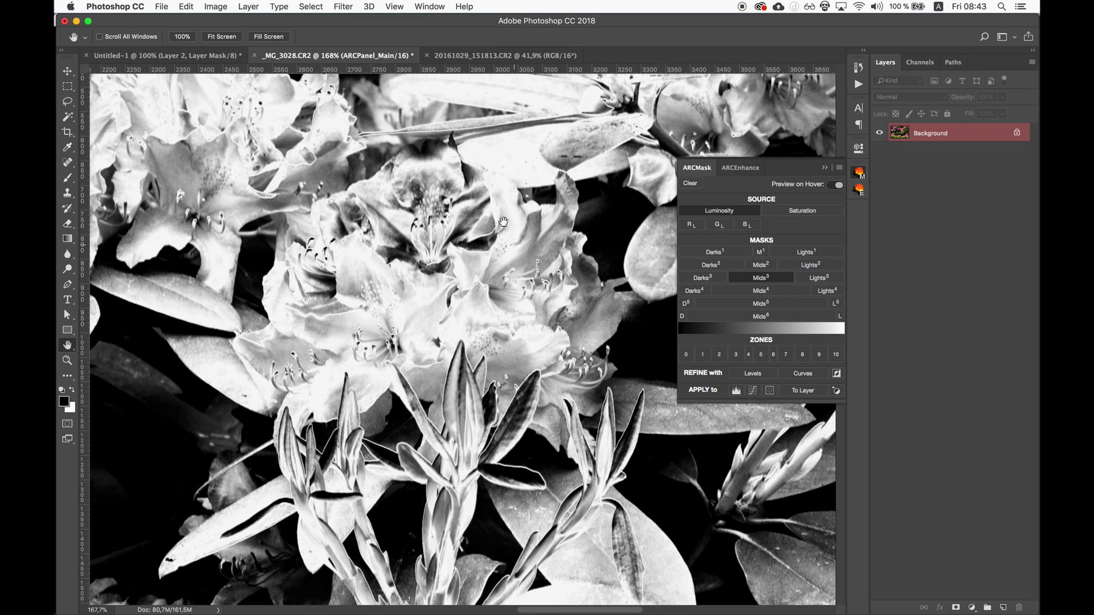
pyautogui.click(753, 390)
# Brighten the masked midtones with a curve point at input 52, output 89, and anchor the lights at input 174, output 174.
pyautogui.doubleClick(900, 133)
pyautogui.moveTo(742, 293); pyautogui.dragTo(739, 289)
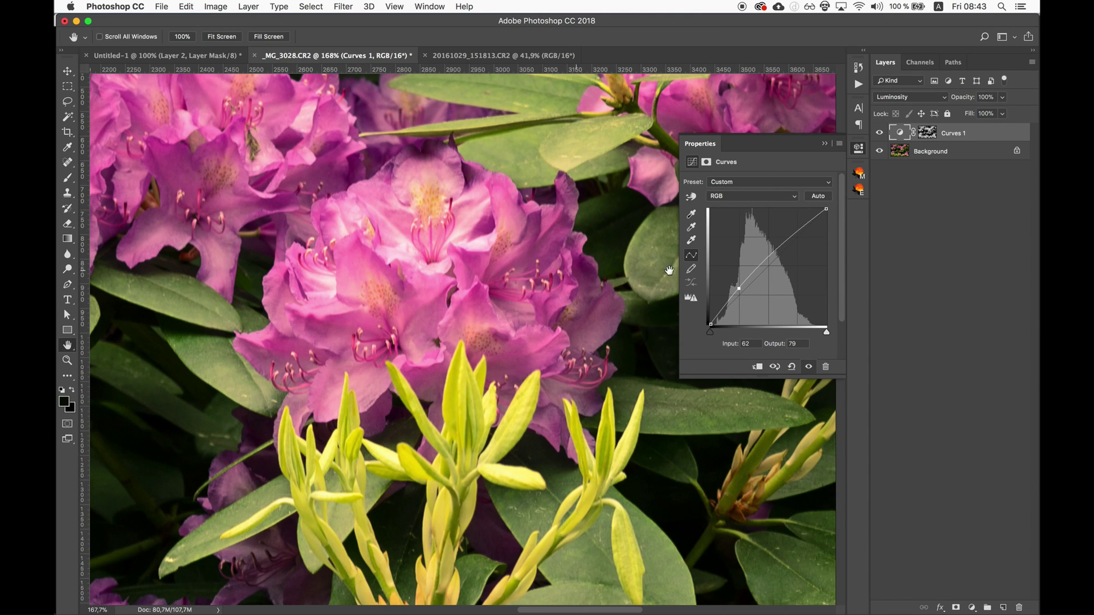
pyautogui.moveTo(785, 245)
pyautogui.mouseDown()
pyautogui.moveTo(776, 227)
pyautogui.moveTo(790, 246)
pyautogui.mouseUp()
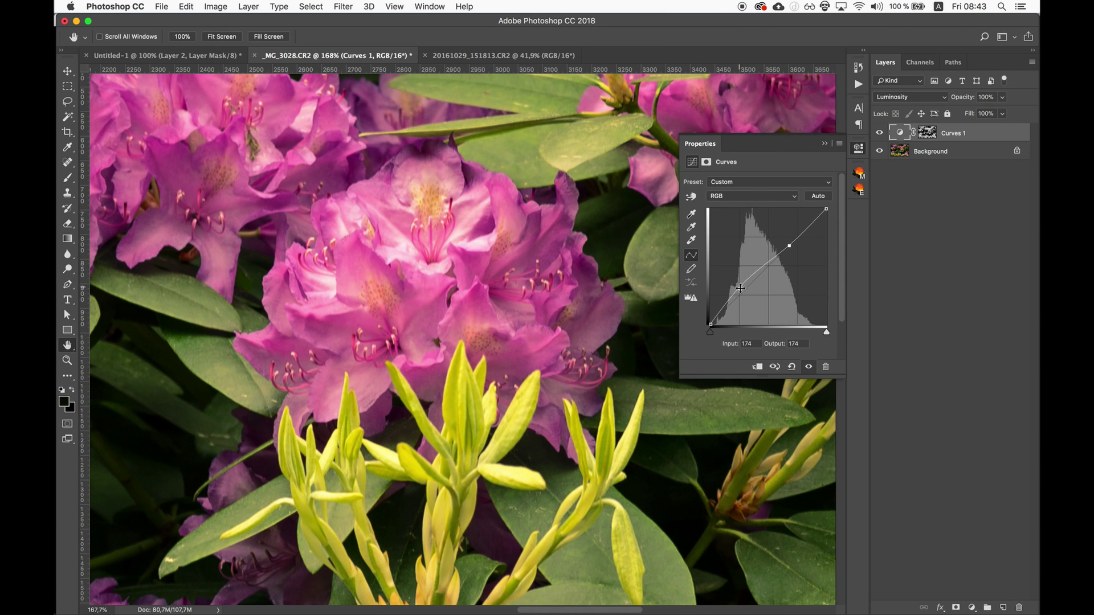
pyautogui.moveTo(738, 289); pyautogui.dragTo(735, 284)
pyautogui.press('z')
pyautogui.moveTo(582, 284); pyautogui.dragTo(508, 262)
pyautogui.press('h')
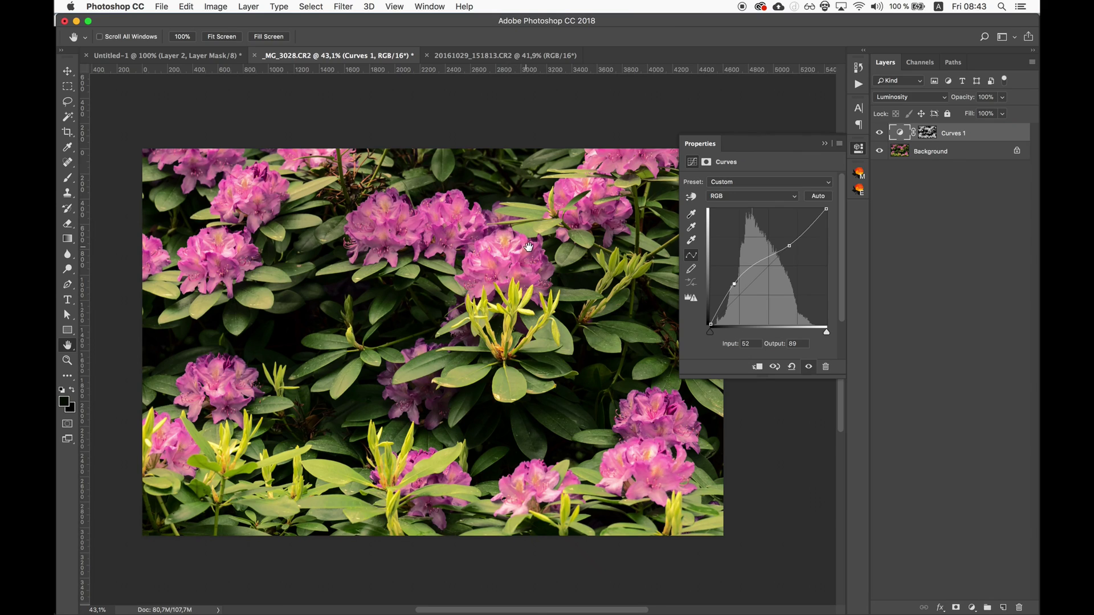
# Delete the Curves 1 adjustment layer with its midtone mask.
pyautogui.click(859, 149)
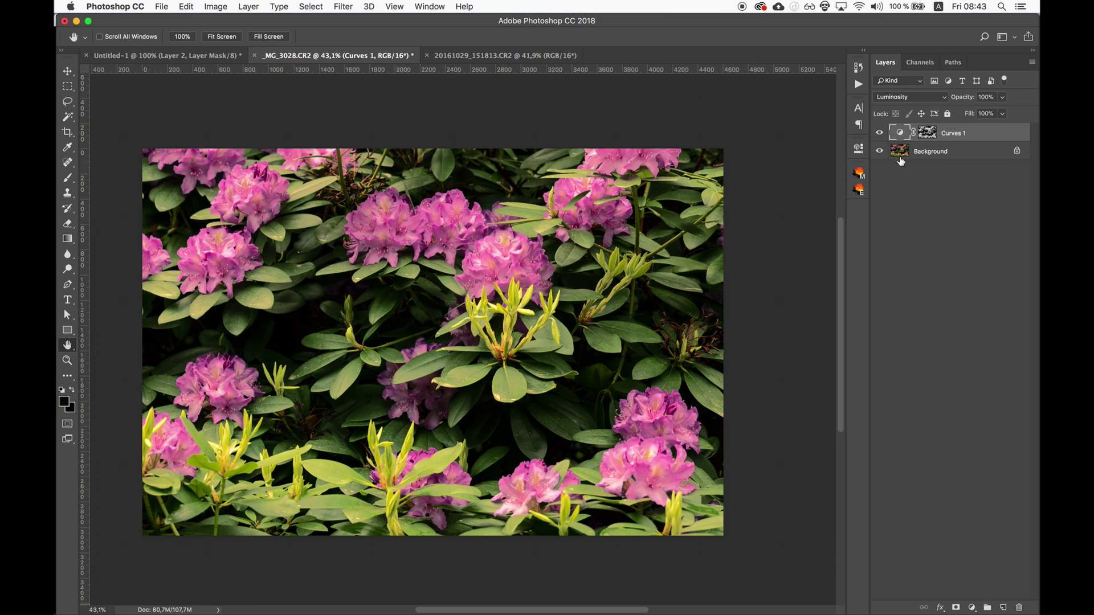
pyautogui.moveTo(948, 133); pyautogui.dragTo(1019, 607)
# Examine the midtone and zone masks available with luminosity as the source.
pyautogui.click(859, 172)
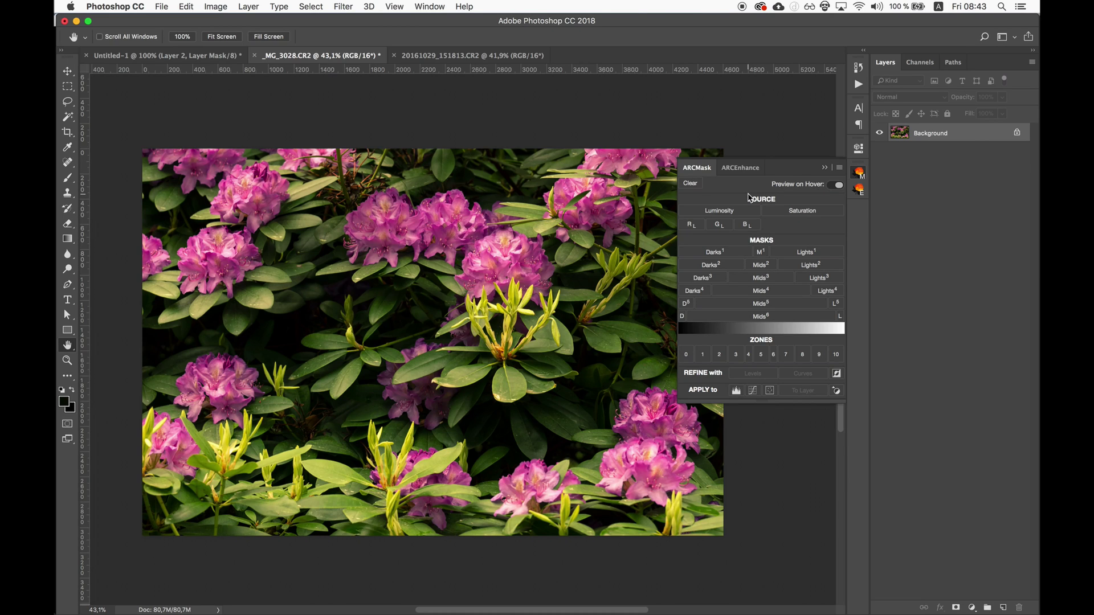
pyautogui.click(748, 211)
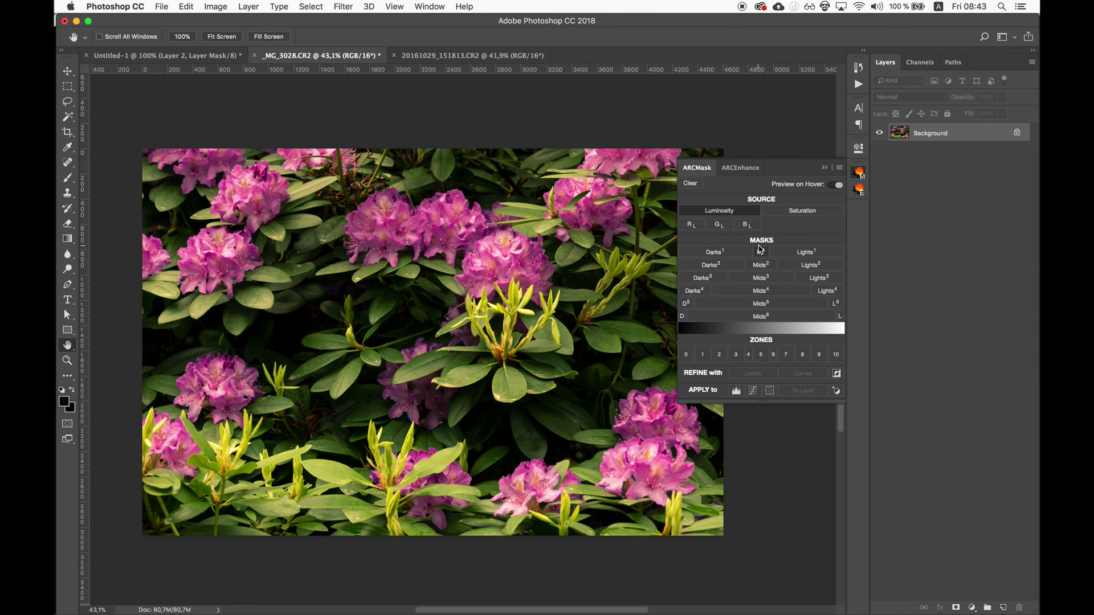
pyautogui.click(742, 318)
pyautogui.moveTo(687, 357)
pyautogui.click(862, 182)
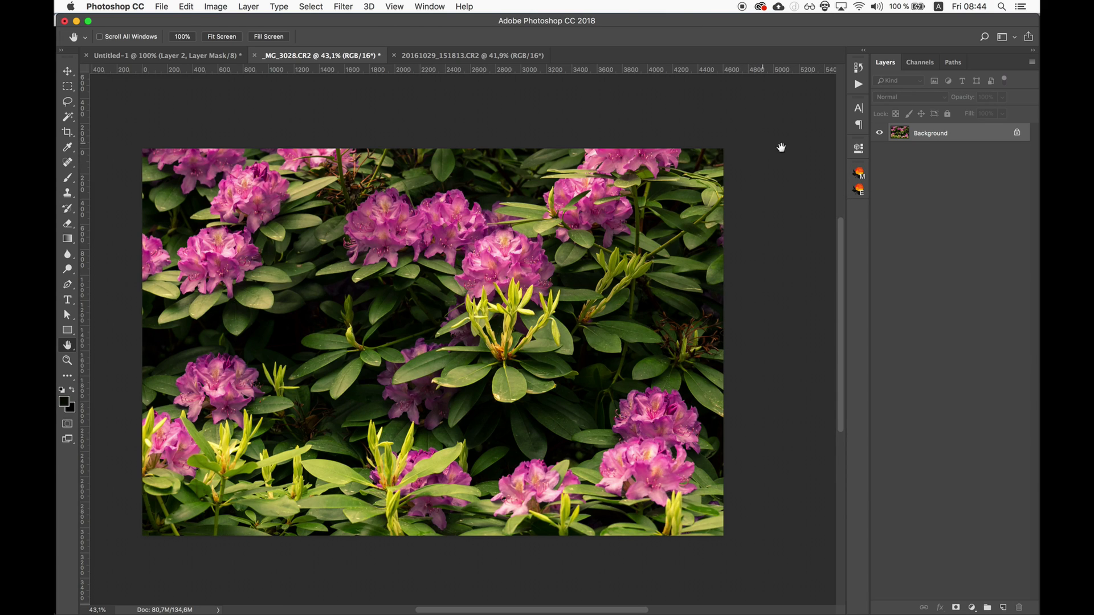
# Switch to the 20161029_151813.CR2 photo and inspect the bright grass on the sunlit slope up close.
pyautogui.click(473, 57)
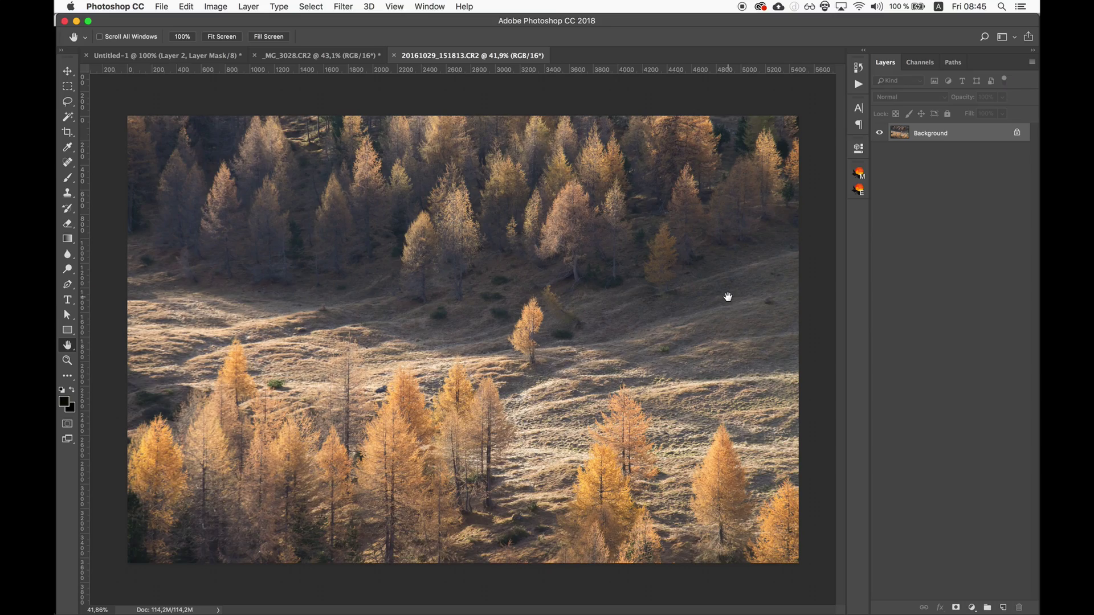
pyautogui.press('z')
pyautogui.moveTo(544, 429); pyautogui.dragTo(592, 430)
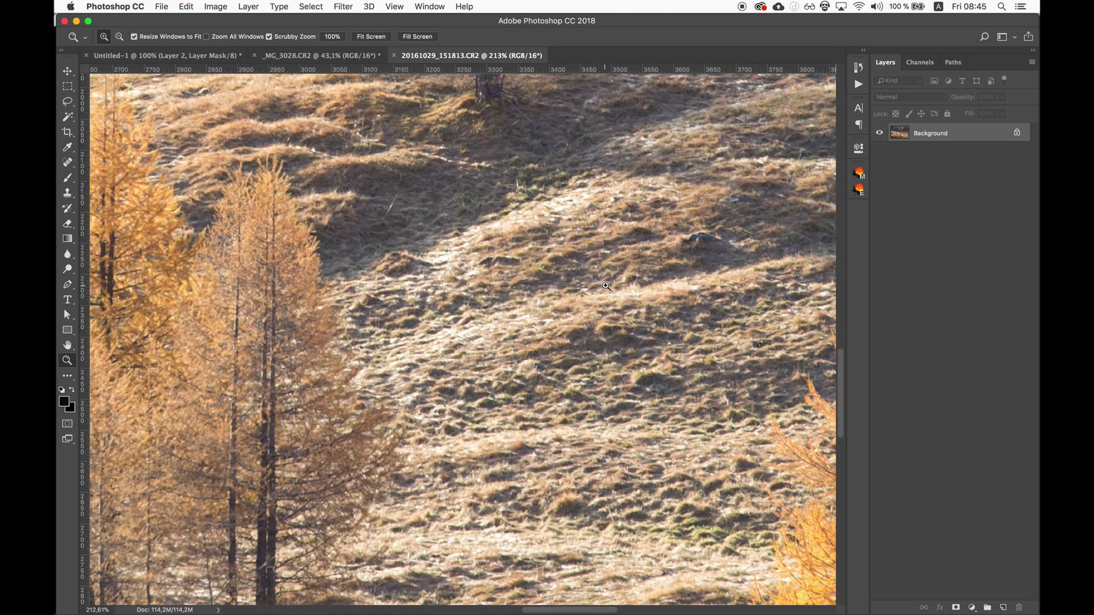
pyautogui.press('h')
pyautogui.moveTo(607, 285); pyautogui.dragTo(537, 328)
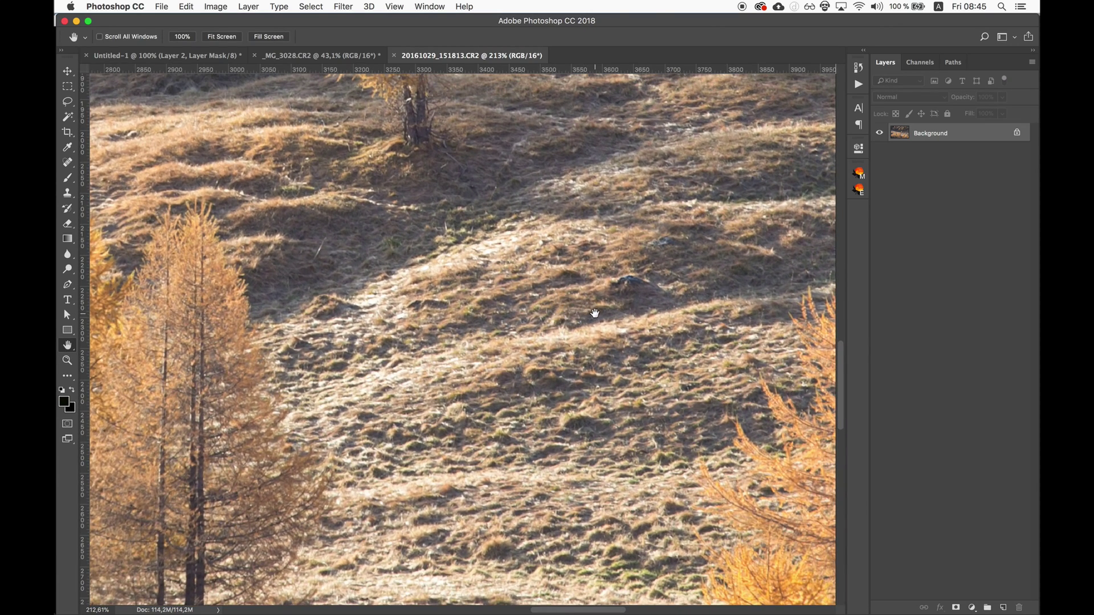
pyautogui.press('z')
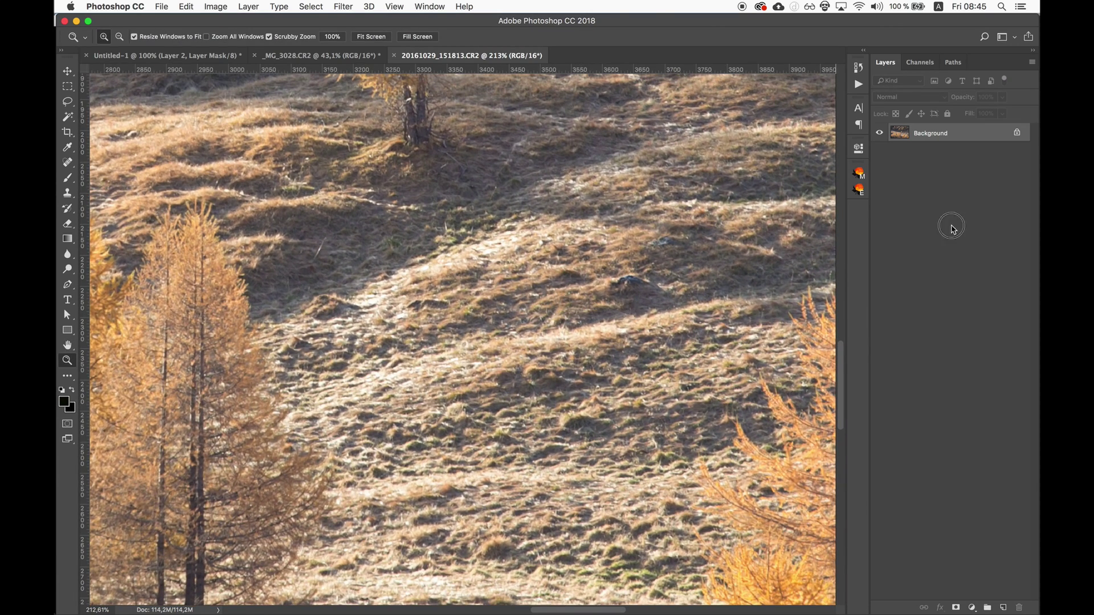
# Generate a Lights 4 luminosity mask for the landscape photo and apply it to a new Curves adjustment layer.
pyautogui.click(860, 173)
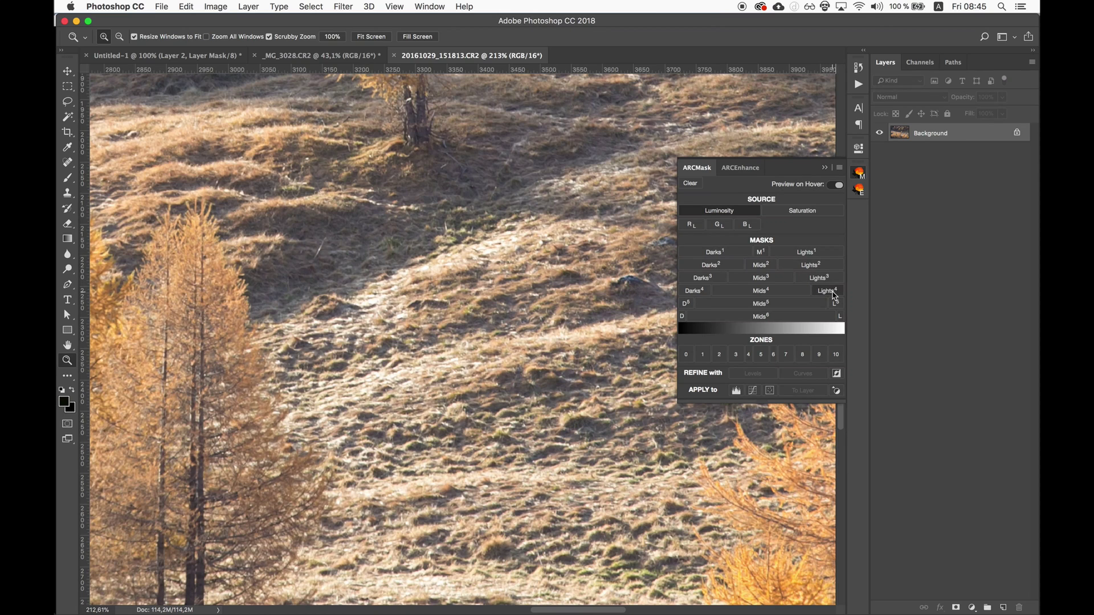
pyautogui.click(834, 292)
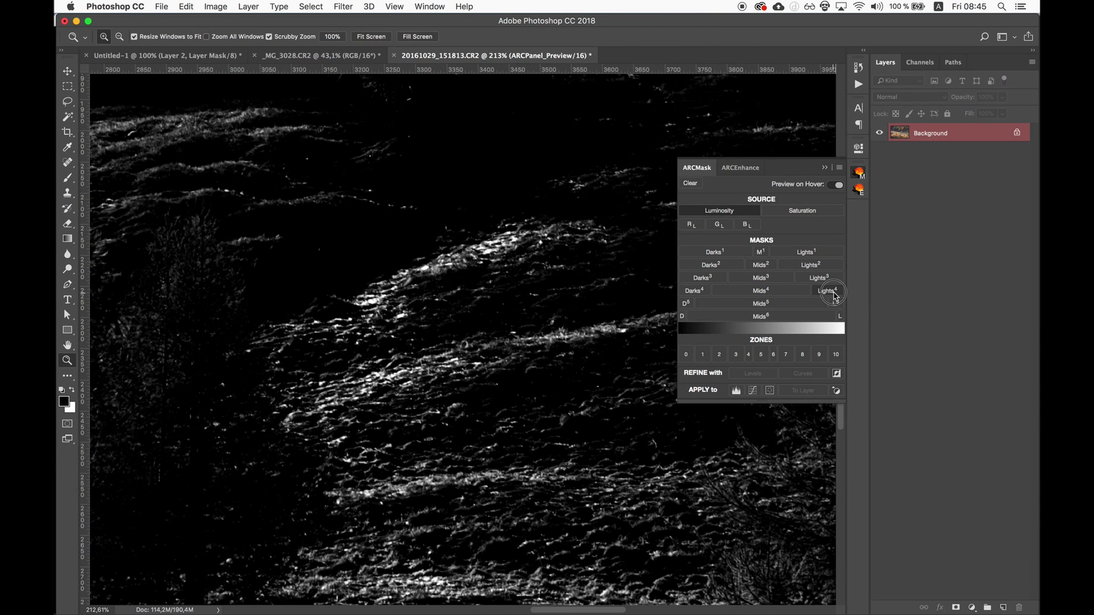
pyautogui.click(834, 295)
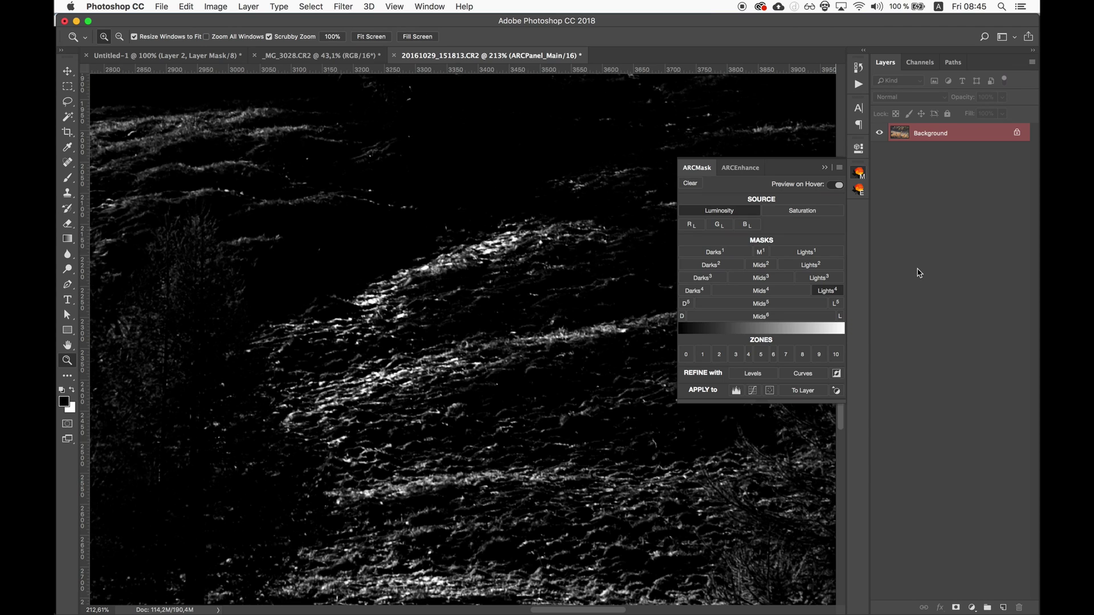
pyautogui.click(752, 391)
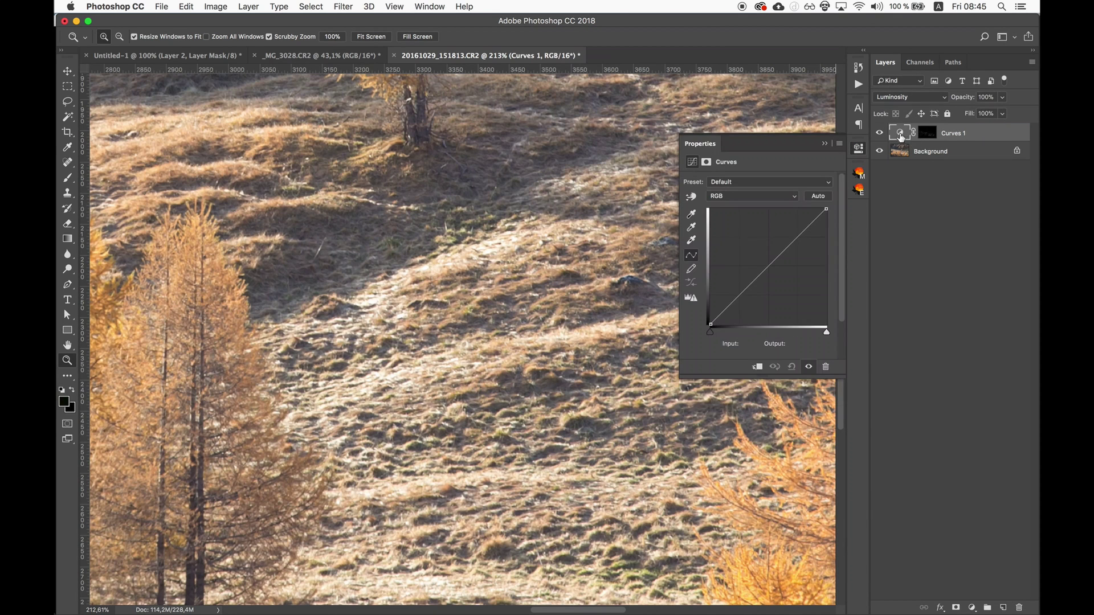
# Darken the masked highlights with a curve point at input 190, output 53, and check the grass up close.
pyautogui.moveTo(766, 268); pyautogui.dragTo(797, 300)
pyautogui.moveTo(428, 312); pyautogui.dragTo(518, 206)
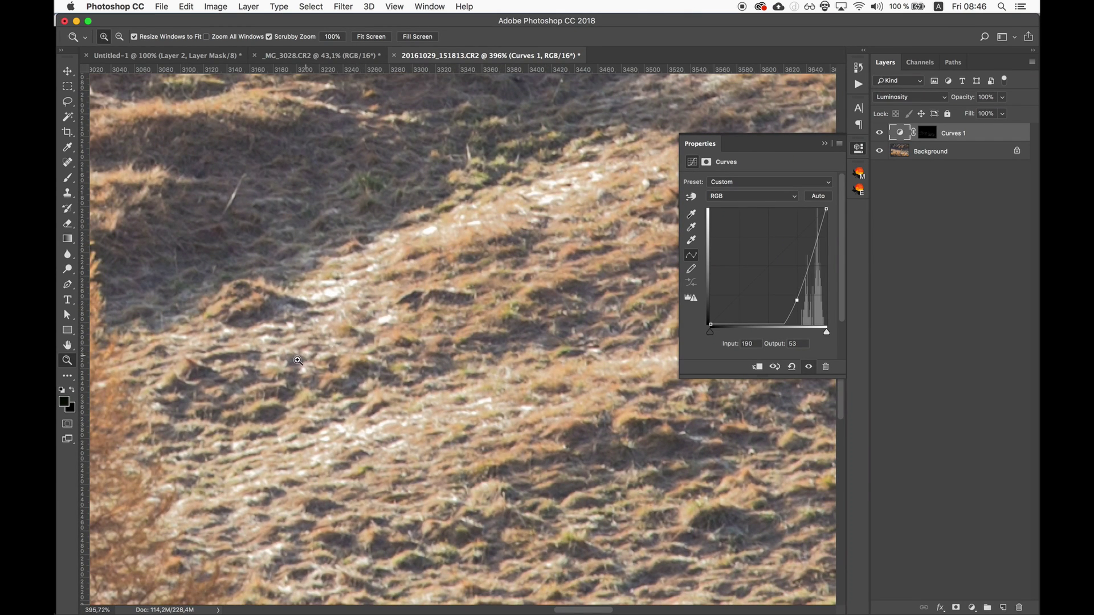
# Refine the Curves 1 highlight curve with points at input 136, output 22 and input 228, output 185.
pyautogui.press('space')
pyautogui.moveTo(489, 318); pyautogui.dragTo(555, 333)
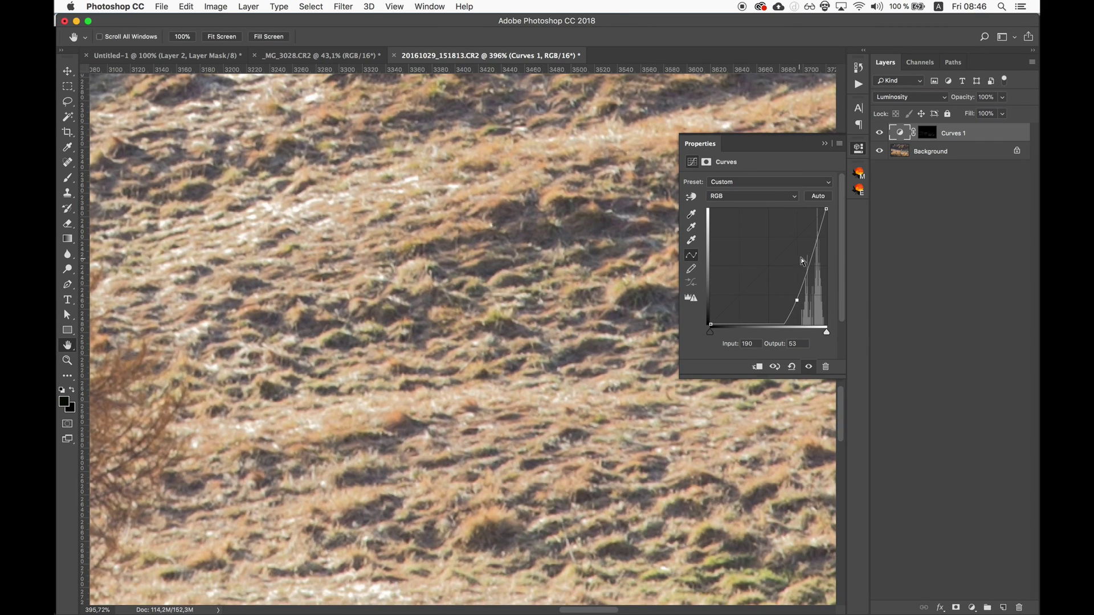
pyautogui.moveTo(779, 324)
pyautogui.mouseDown()
pyautogui.moveTo(792, 301)
pyautogui.moveTo(771, 315)
pyautogui.mouseUp()
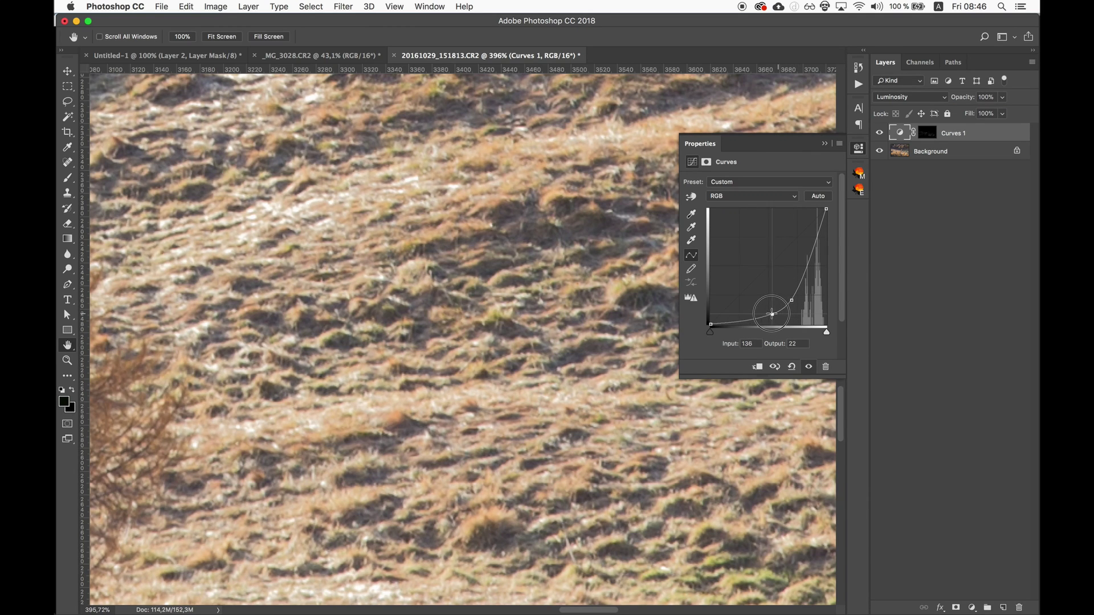
pyautogui.moveTo(402, 203); pyautogui.dragTo(538, 325)
pyautogui.moveTo(794, 236); pyautogui.dragTo(814, 240)
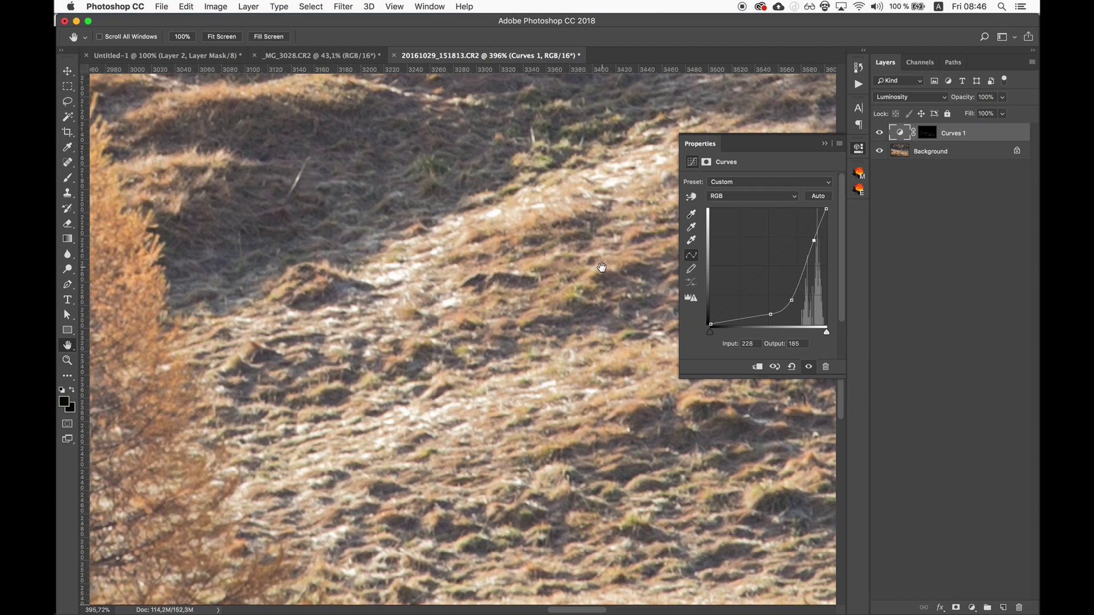
# Examine the effect of the highlight curve on the sunlit slope up close and across the whole landscape.
pyautogui.moveTo(579, 276); pyautogui.dragTo(495, 290)
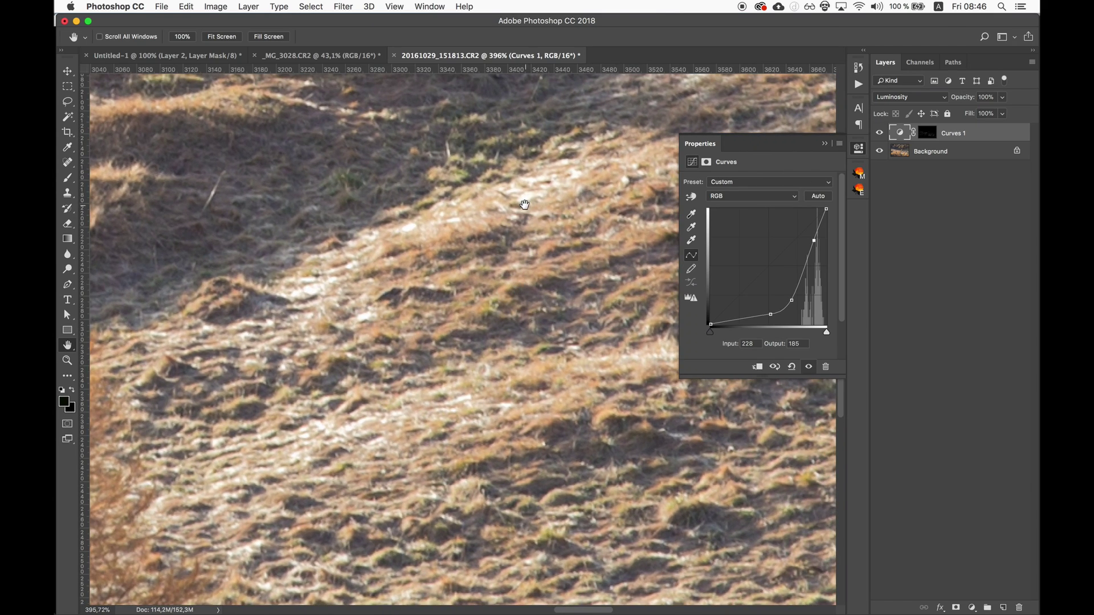
pyautogui.press('z')
pyautogui.moveTo(314, 282); pyautogui.dragTo(451, 313)
pyautogui.press('h')
pyautogui.moveTo(571, 272); pyautogui.dragTo(523, 309)
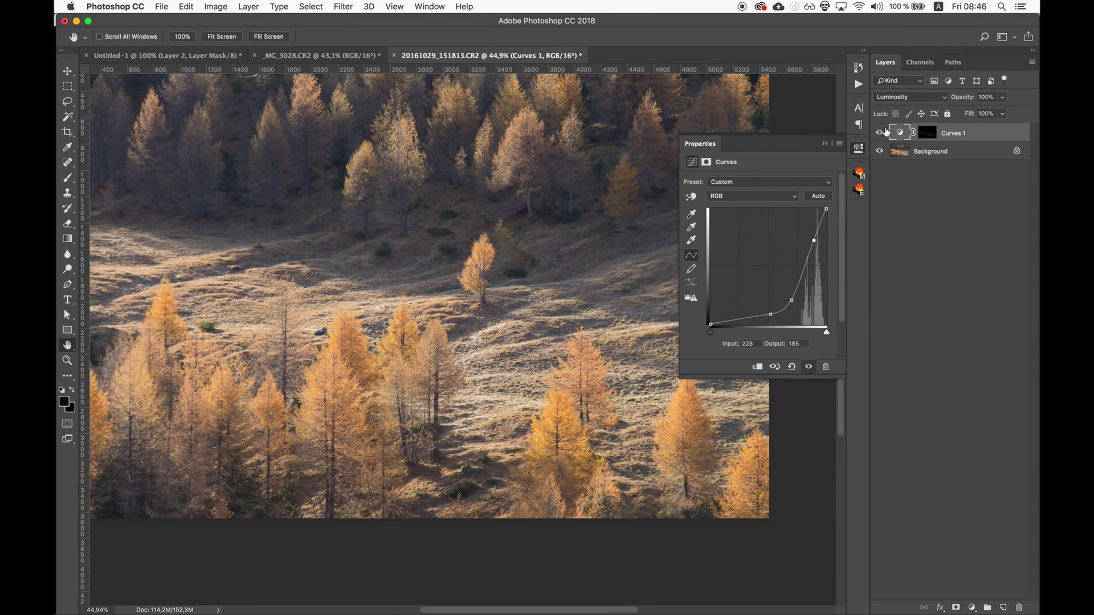
pyautogui.click(861, 151)
pyautogui.moveTo(589, 244); pyautogui.dragTo(548, 293)
pyautogui.press('z')
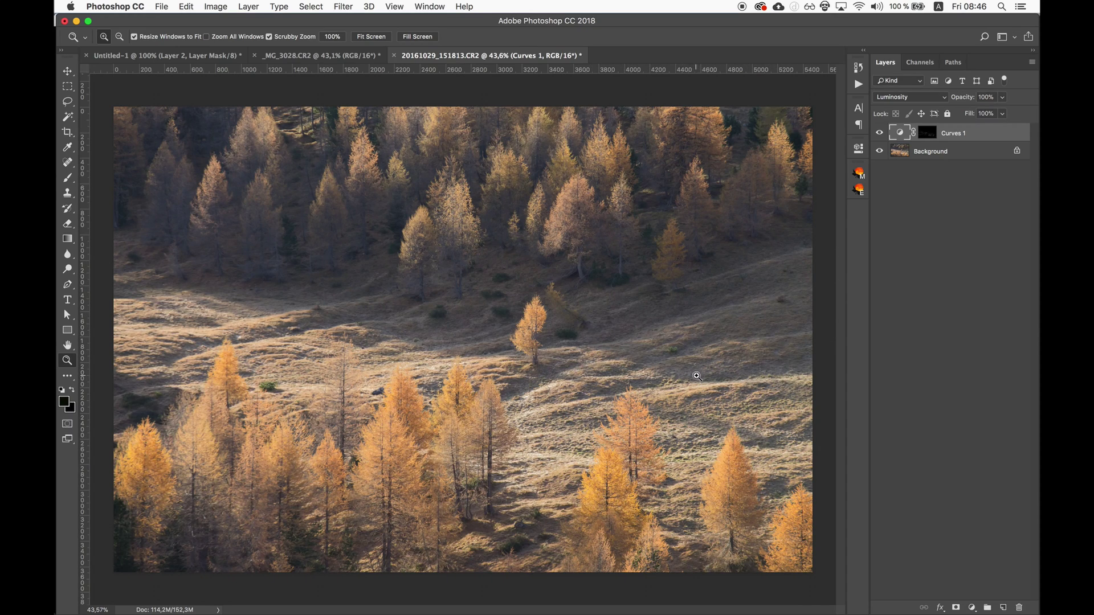
pyautogui.moveTo(699, 375); pyautogui.dragTo(584, 341)
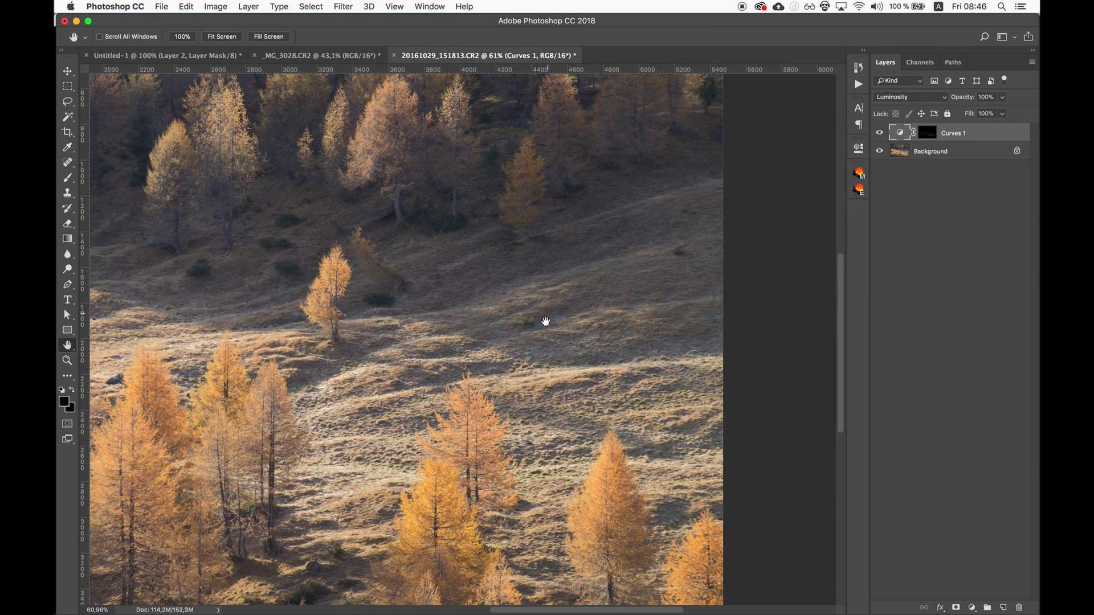
# Generate a Mids 2 luminosity mask for the landscape photo.
pyautogui.click(919, 245)
pyautogui.click(861, 173)
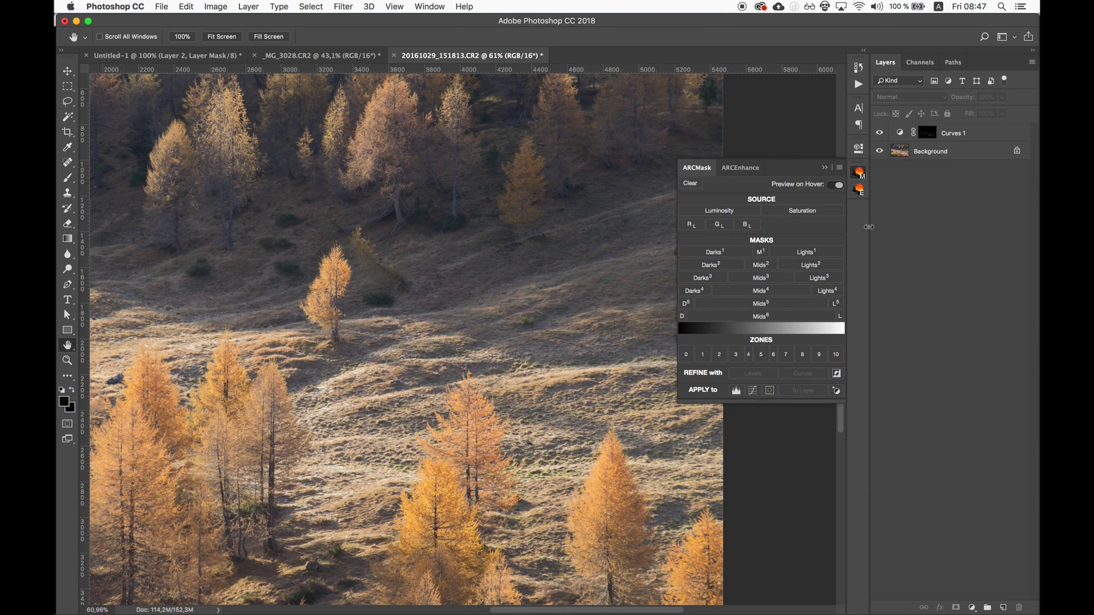
pyautogui.click(761, 252)
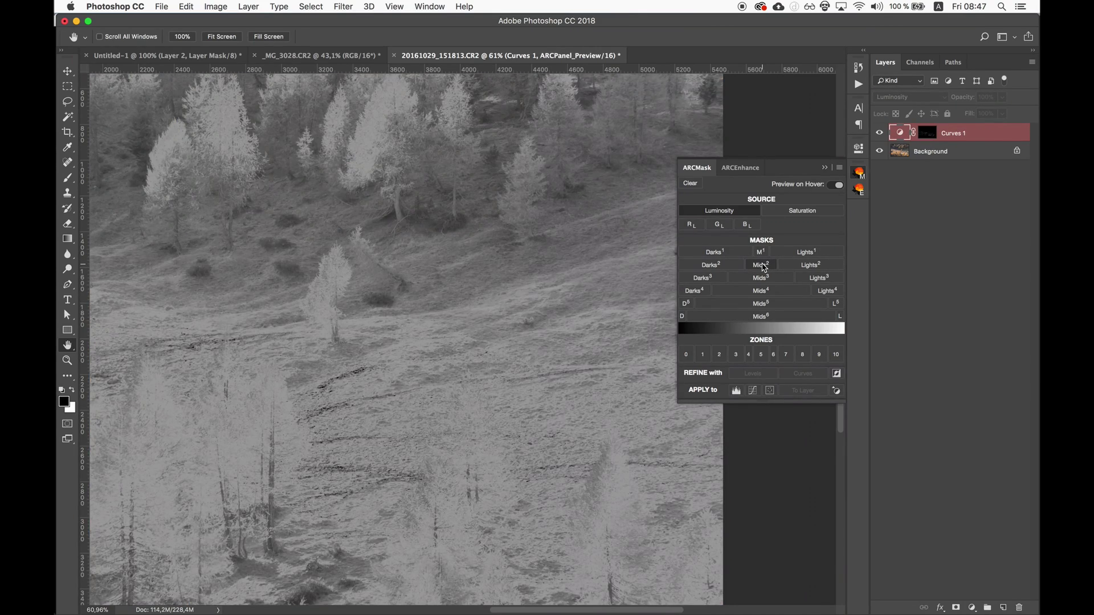
pyautogui.click(763, 267)
# Refine the Mids 2 mask with Levels, setting the input levels to 77, 0.64 and 166.
pyautogui.click(748, 374)
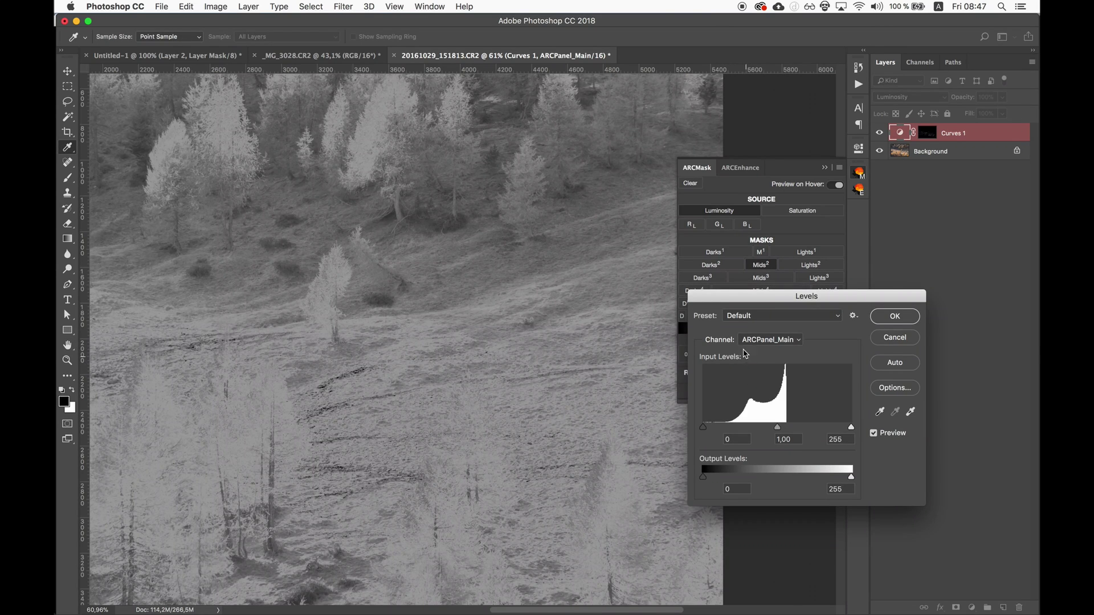
pyautogui.moveTo(851, 428); pyautogui.dragTo(800, 428)
pyautogui.moveTo(707, 432); pyautogui.dragTo(749, 433)
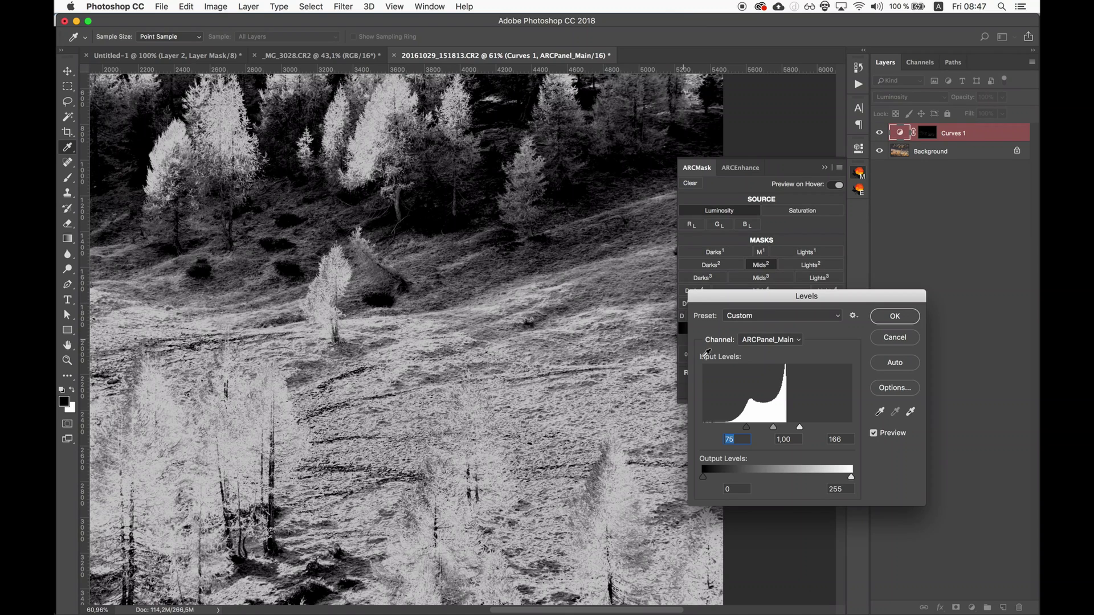
pyautogui.moveTo(770, 429)
pyautogui.mouseDown()
pyautogui.moveTo(782, 434)
pyautogui.moveTo(750, 431)
pyautogui.mouseUp()
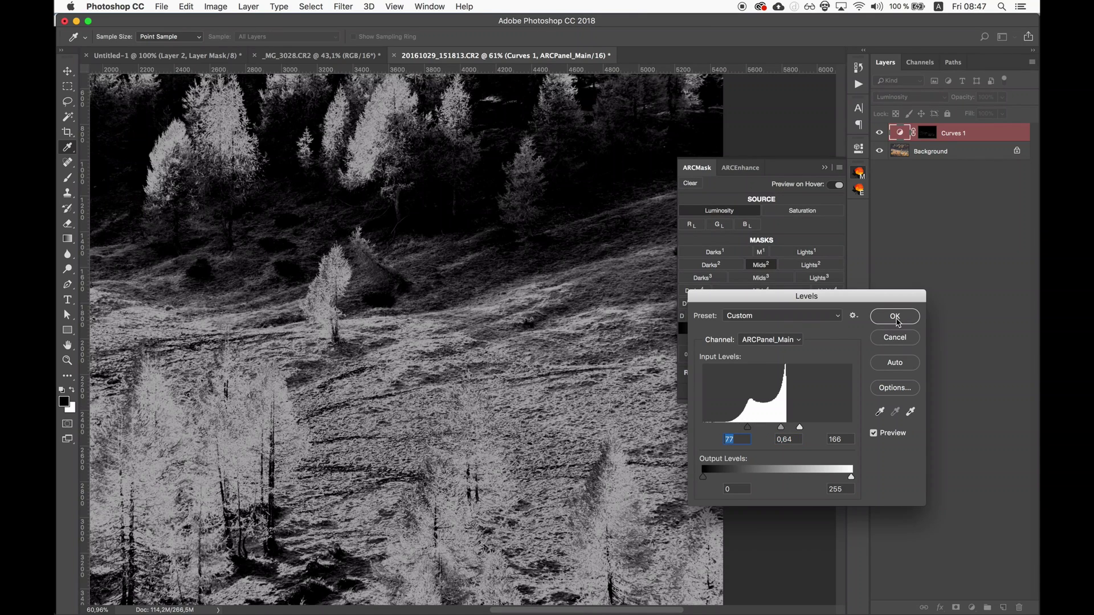
pyautogui.click(896, 318)
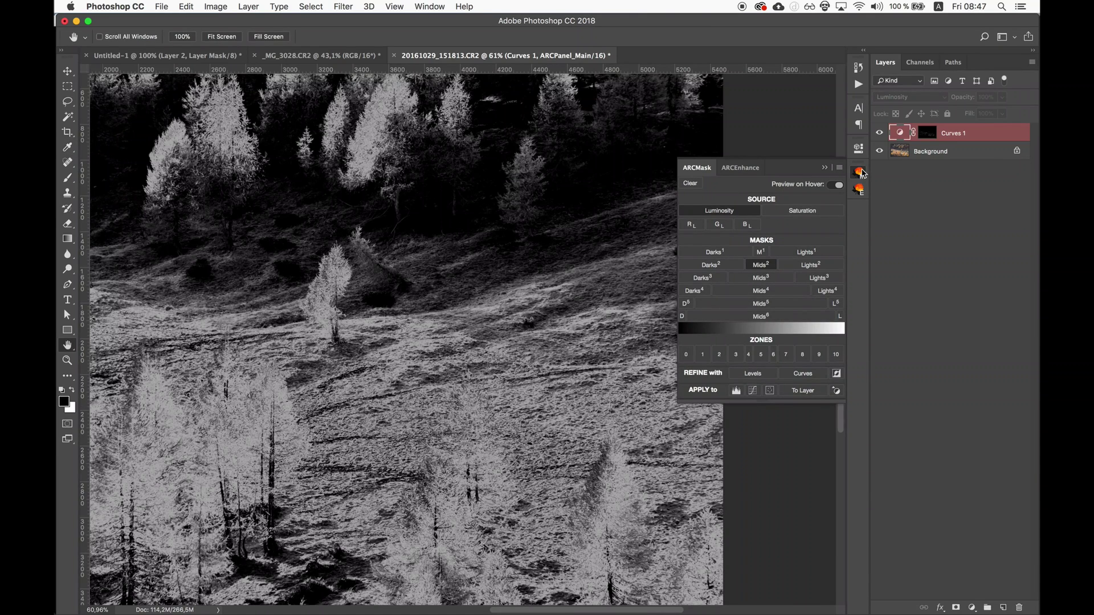
# Apply the refined midtone mask to a new Curves adjustment layer and open its curve settings.
pyautogui.click(754, 391)
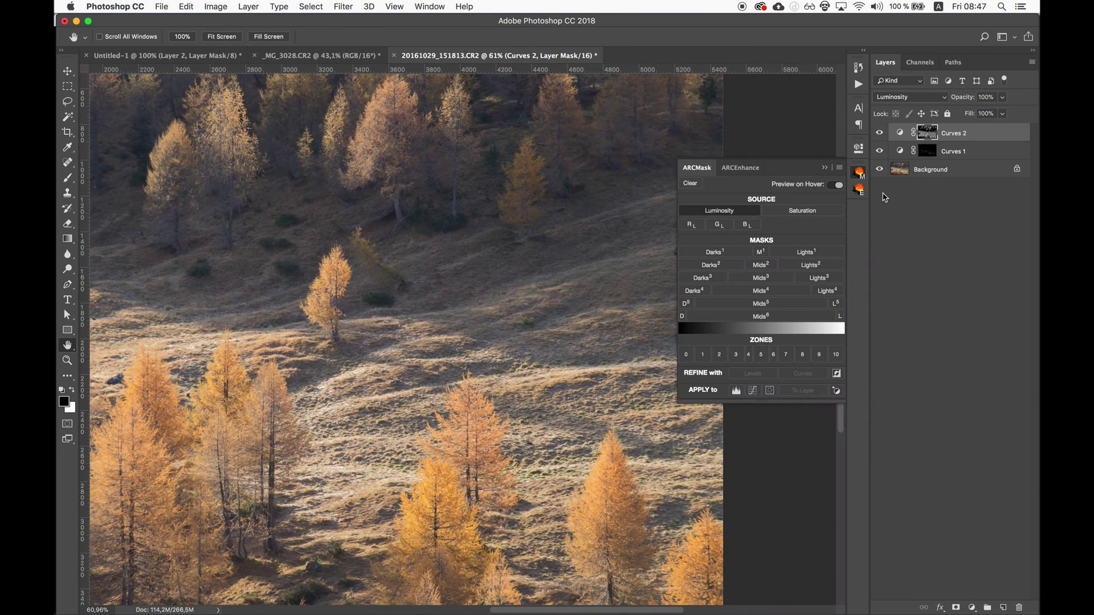
pyautogui.click(860, 174)
pyautogui.click(900, 133)
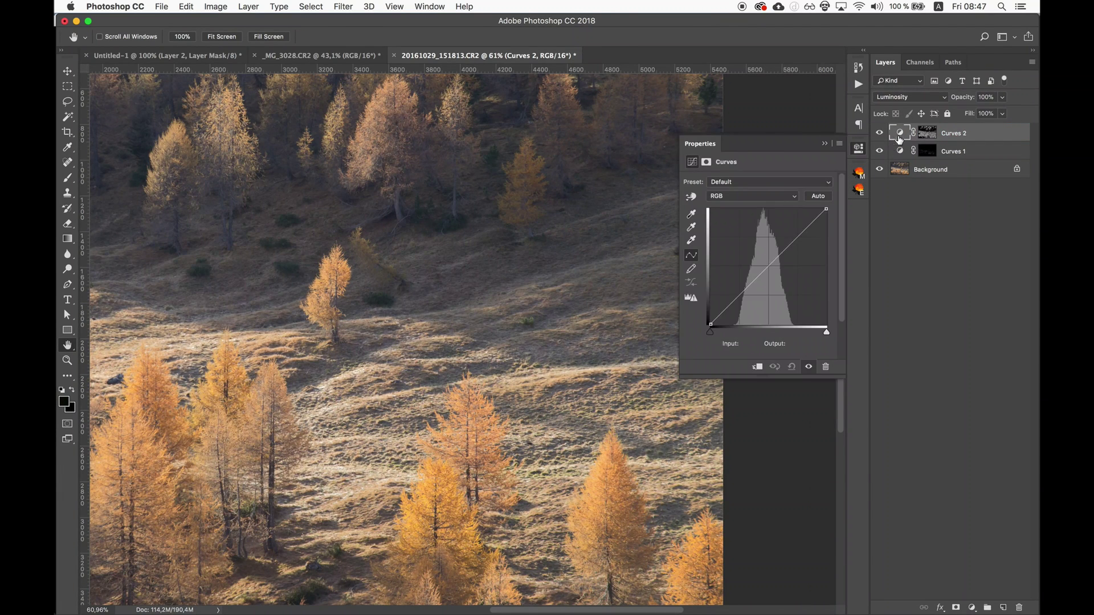
# Brighten the masked midtones with curve points 99 to 163 and 165 to 237, holding the darks at 35 to 34.
pyautogui.moveTo(755, 269); pyautogui.dragTo(748, 263)
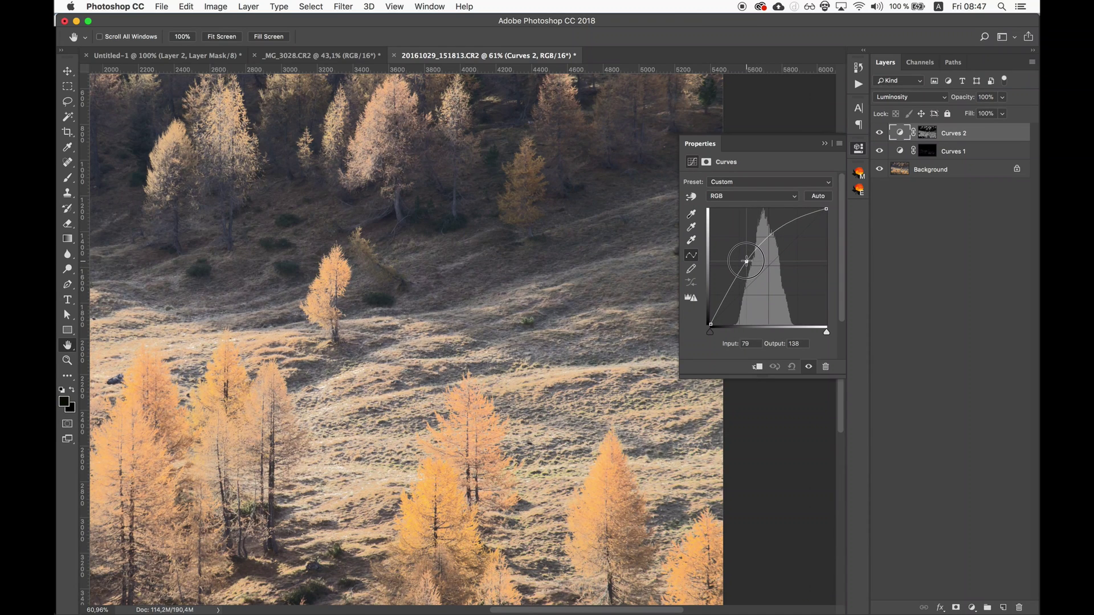
pyautogui.moveTo(788, 226); pyautogui.dragTo(785, 217)
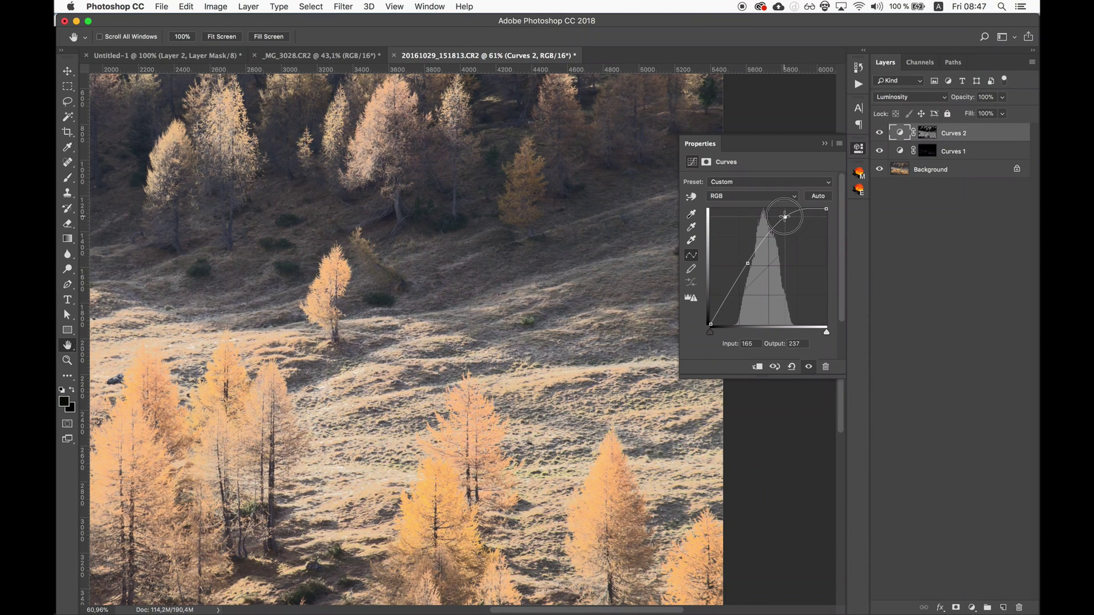
pyautogui.moveTo(748, 263)
pyautogui.mouseDown()
pyautogui.moveTo(739, 286)
pyautogui.moveTo(756, 250)
pyautogui.mouseUp()
pyautogui.click(759, 253)
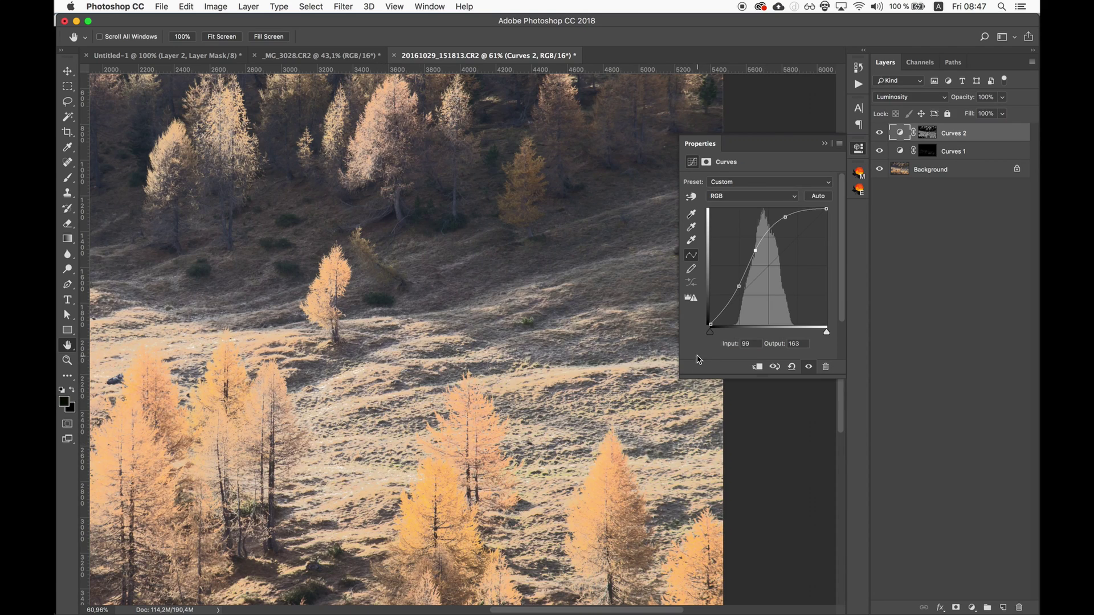
pyautogui.moveTo(734, 308)
pyautogui.mouseDown()
pyautogui.moveTo(725, 298)
pyautogui.moveTo(710, 313)
pyautogui.moveTo(726, 309)
pyautogui.mouseUp()
# Set the Curves 2 blend mode to Normal and raise the midtone curve point at input 99 to output 167.
pyautogui.click(912, 101)
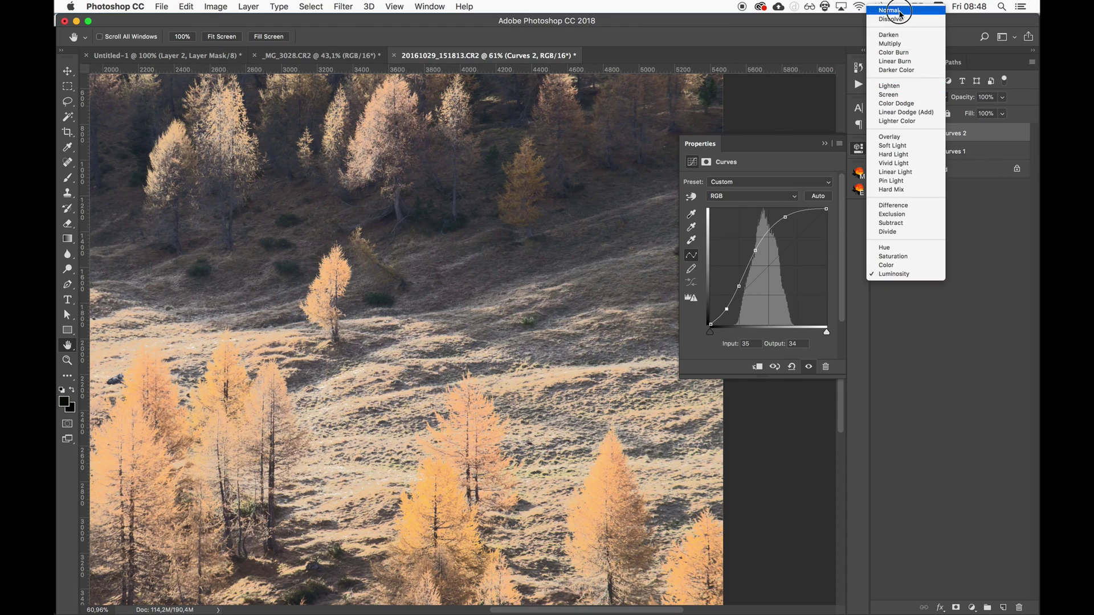
pyautogui.click(899, 14)
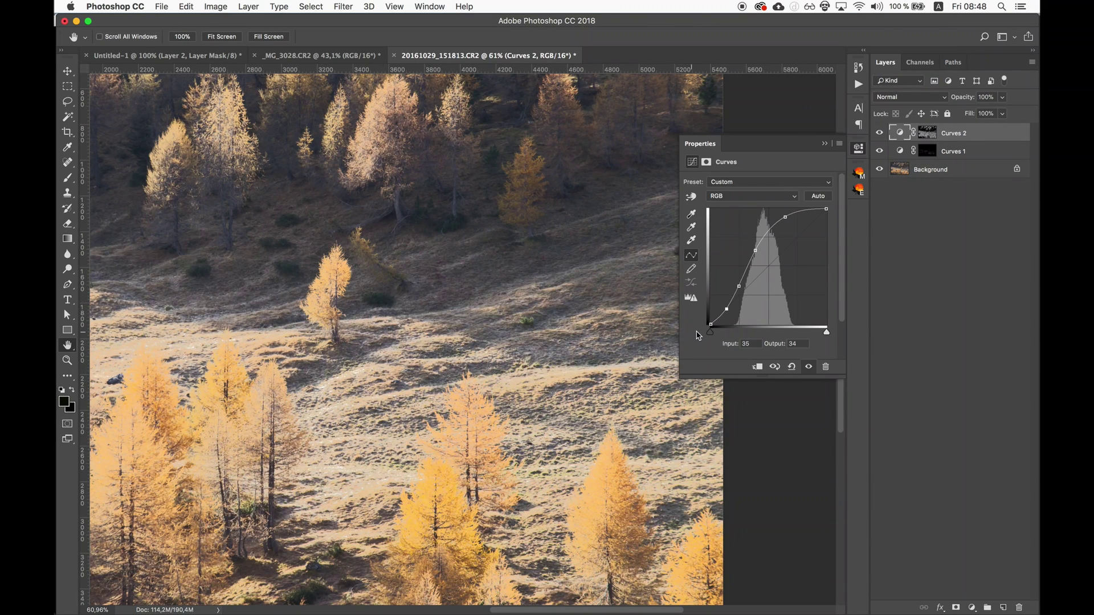
pyautogui.moveTo(785, 217); pyautogui.dragTo(788, 216)
pyautogui.moveTo(756, 252); pyautogui.dragTo(756, 251)
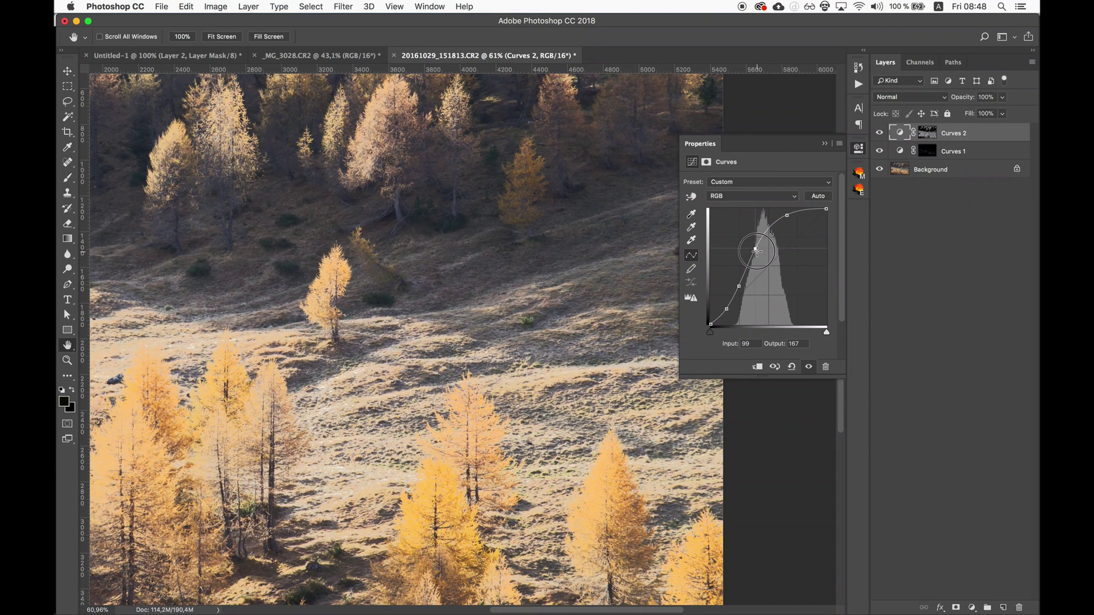
pyautogui.click(859, 150)
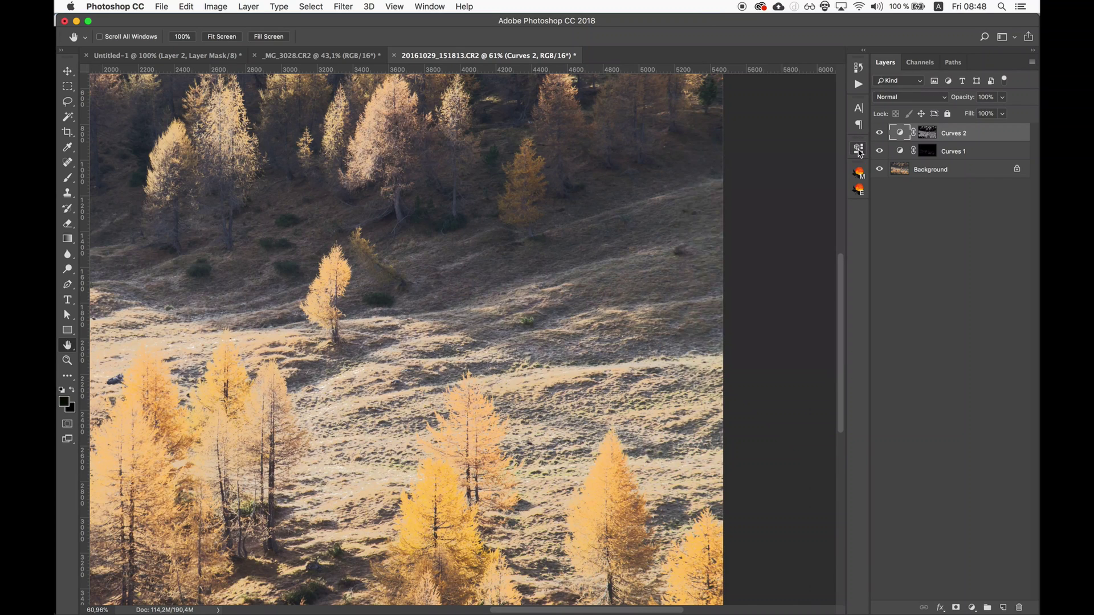
# Create a layer group with an inverted, black layer mask and move Curves 2 into it.
pyautogui.click(986, 609)
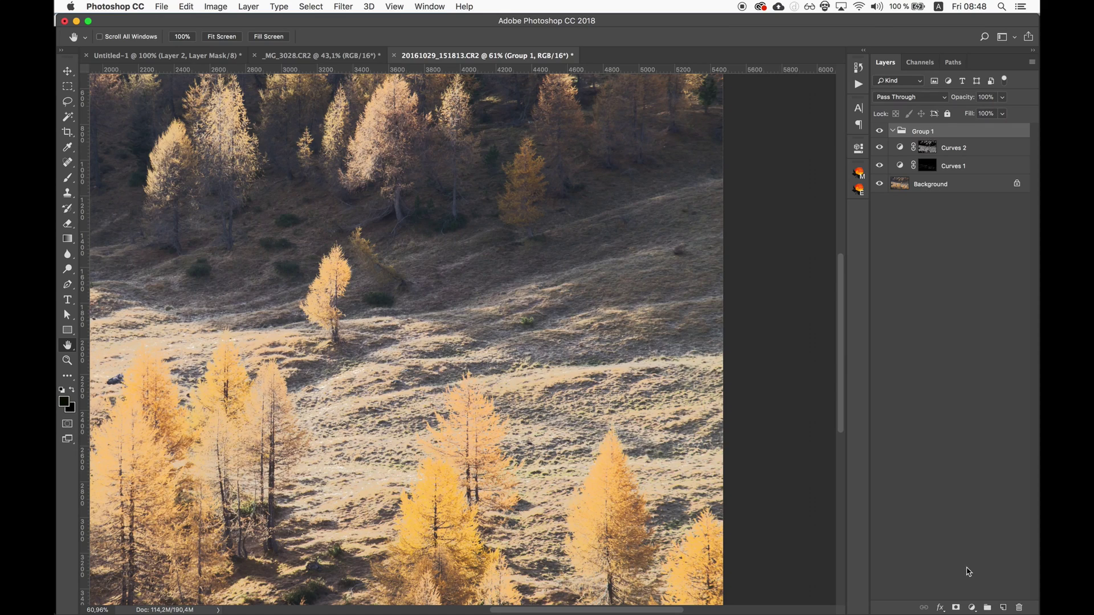
pyautogui.click(956, 607)
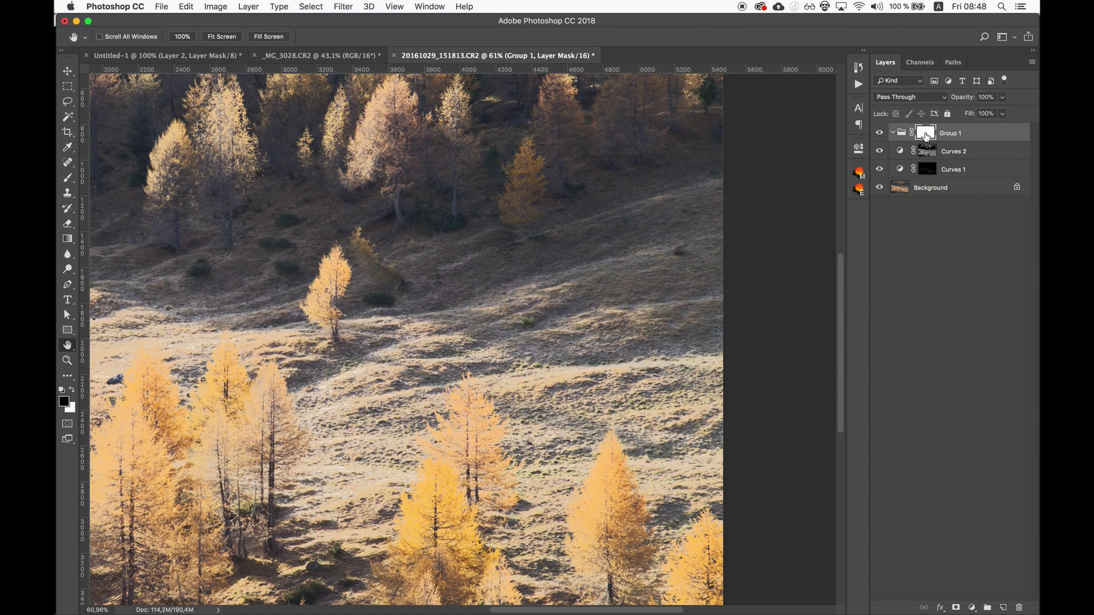
pyautogui.press('super+i')
pyautogui.click(958, 153)
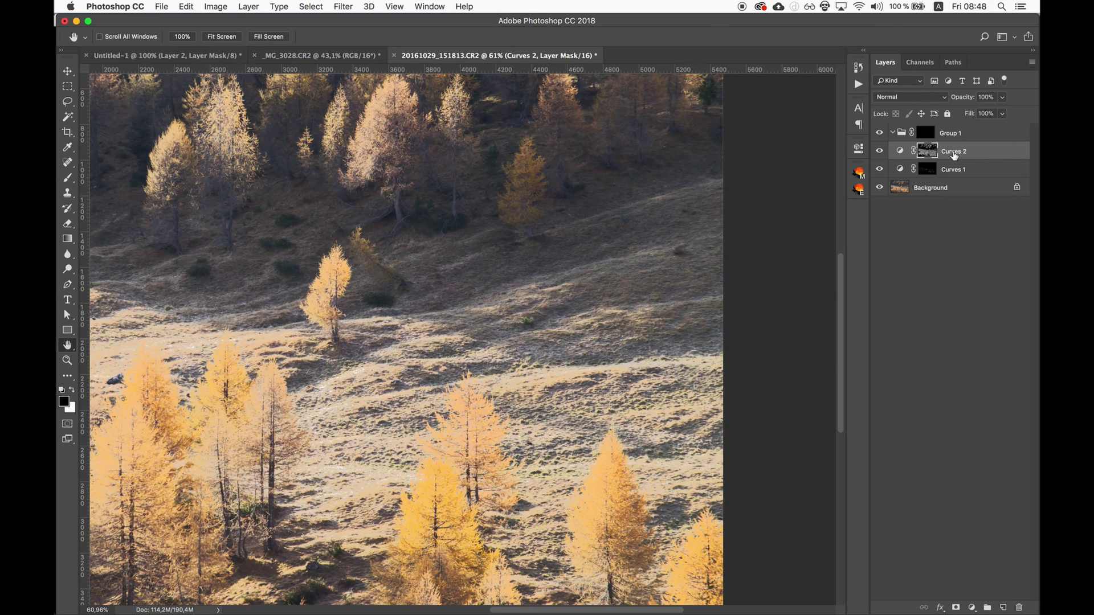
pyautogui.moveTo(953, 155); pyautogui.dragTo(956, 137)
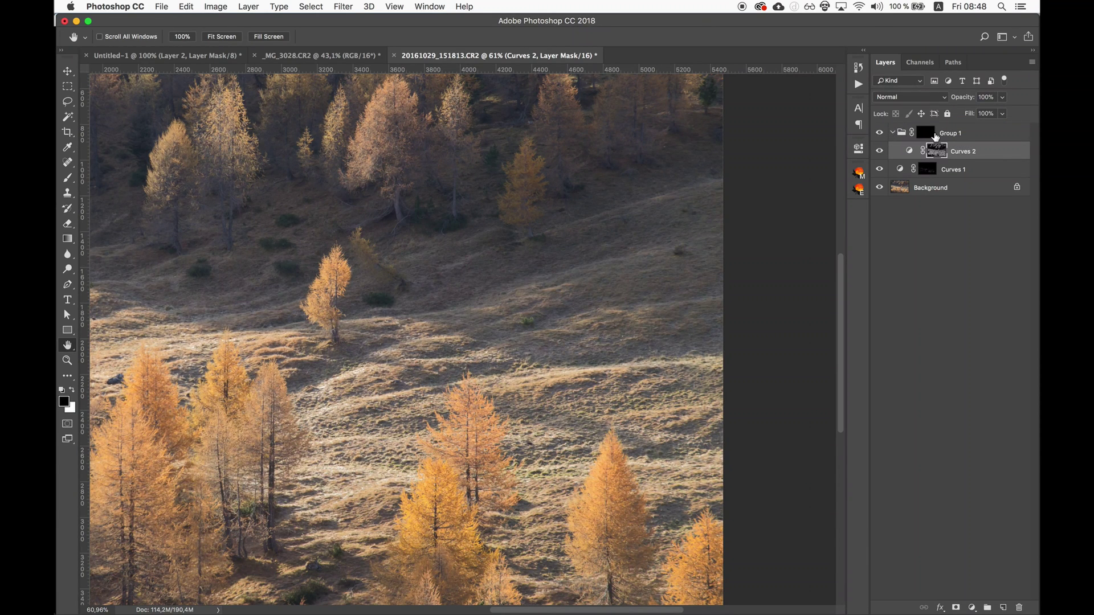
# Target the group's mask and prepare a large brush at 20% opacity with white as the foreground colour.
pyautogui.click(935, 137)
pyautogui.press('z')
pyautogui.moveTo(599, 310); pyautogui.dragTo(618, 325)
pyautogui.press('h')
pyautogui.moveTo(643, 285)
pyautogui.mouseDown()
pyautogui.moveTo(557, 335)
pyautogui.moveTo(523, 313)
pyautogui.moveTo(481, 313)
pyautogui.moveTo(507, 297)
pyautogui.moveTo(523, 218)
pyautogui.moveTo(581, 166)
pyautogui.moveTo(576, 214)
pyautogui.mouseUp()
pyautogui.press('b')
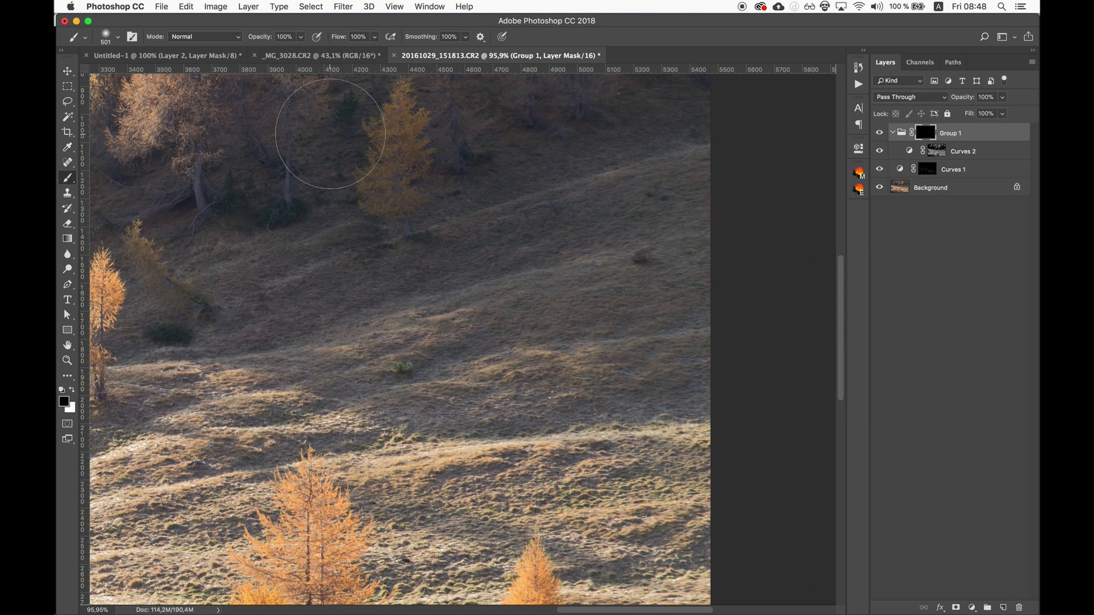
pyautogui.moveTo(272, 42); pyautogui.dragTo(262, 37)
pyautogui.moveTo(512, 358)
pyautogui.keyDown('ctrl'); pyautogui.keyDown('alt'); pyautogui.mouseDown()
pyautogui.moveTo(524, 322)
pyautogui.moveTo(516, 332)
pyautogui.moveTo(552, 334)
pyautogui.moveTo(559, 270)
pyautogui.mouseUp(); pyautogui.keyUp('alt'); pyautogui.keyUp('ctrl')
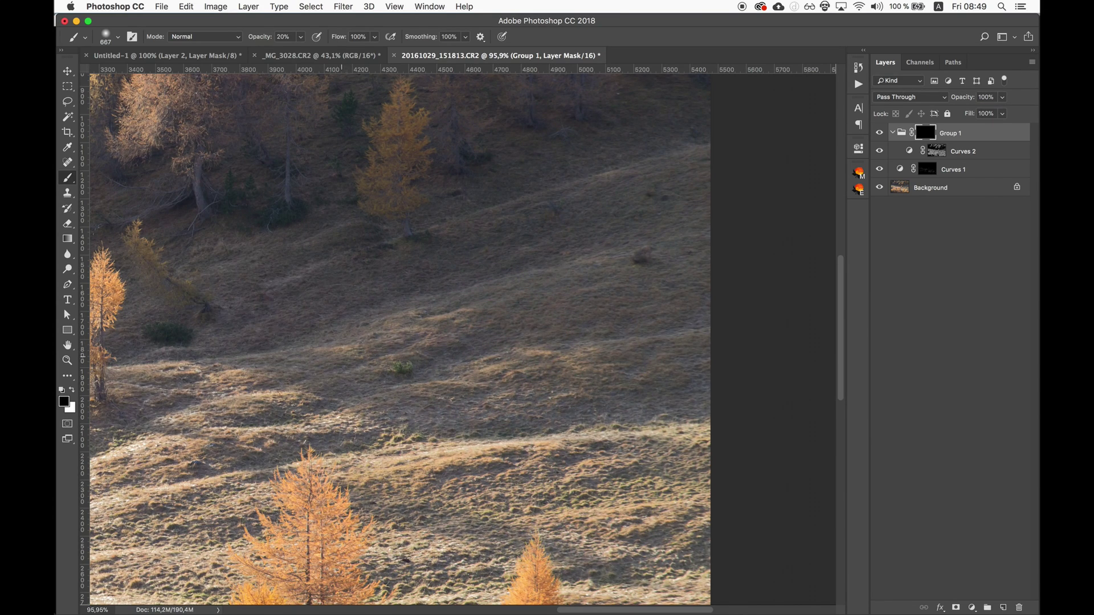
pyautogui.click(70, 391)
# Paint white on the group mask over the grassy ridges of the shaded slope to reveal the midtone brightening.
pyautogui.moveTo(416, 338)
pyautogui.mouseDown()
pyautogui.moveTo(399, 320)
pyautogui.moveTo(635, 244)
pyautogui.moveTo(388, 308)
pyautogui.moveTo(445, 355)
pyautogui.moveTo(365, 342)
pyautogui.mouseUp()
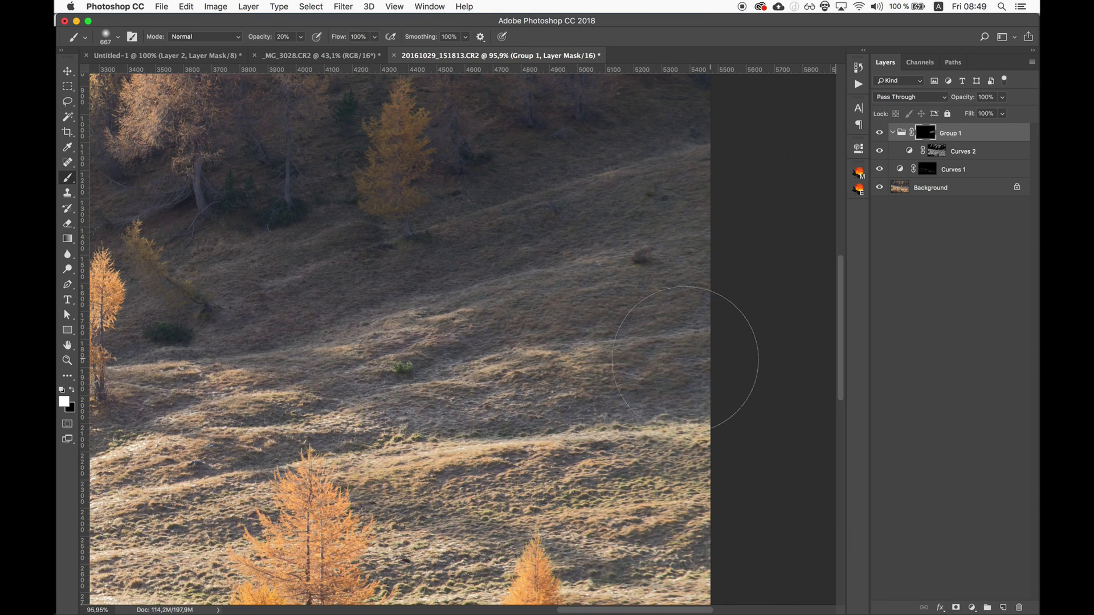
pyautogui.press('space')
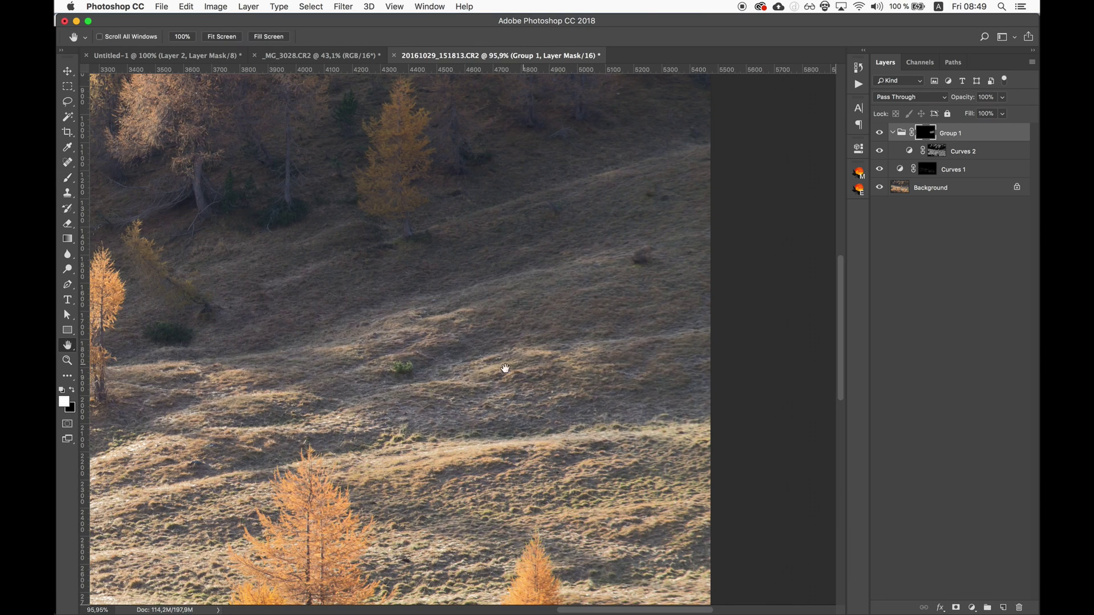
pyautogui.hotkey('ctrl', 'r')
pyautogui.moveTo(435, 378); pyautogui.dragTo(445, 417)
pyautogui.hotkey('ctrl', 'r')
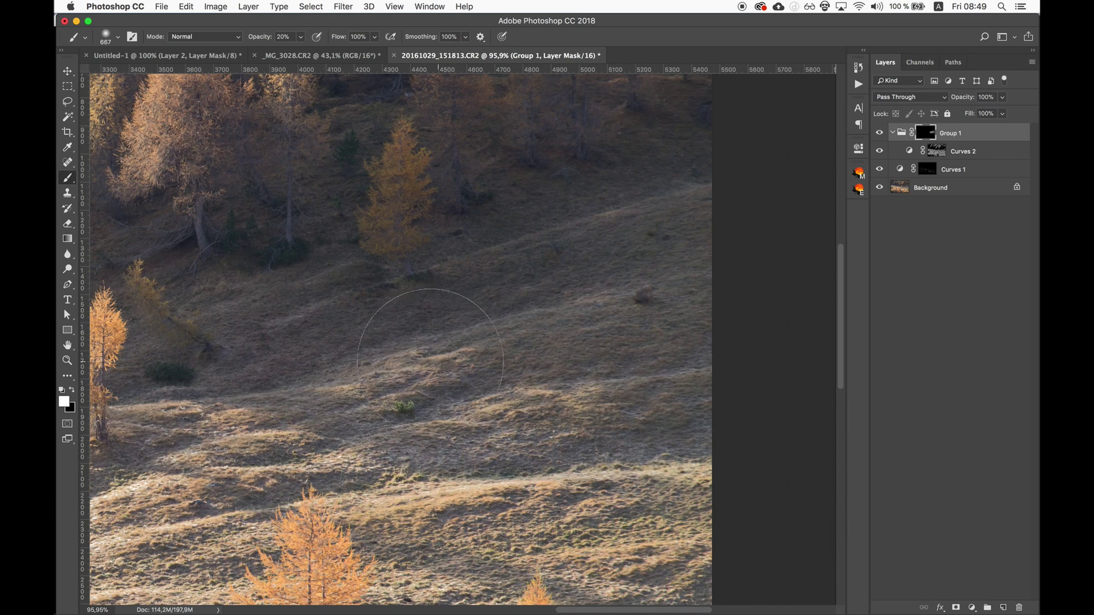
pyautogui.moveTo(525, 330); pyautogui.dragTo(471, 330)
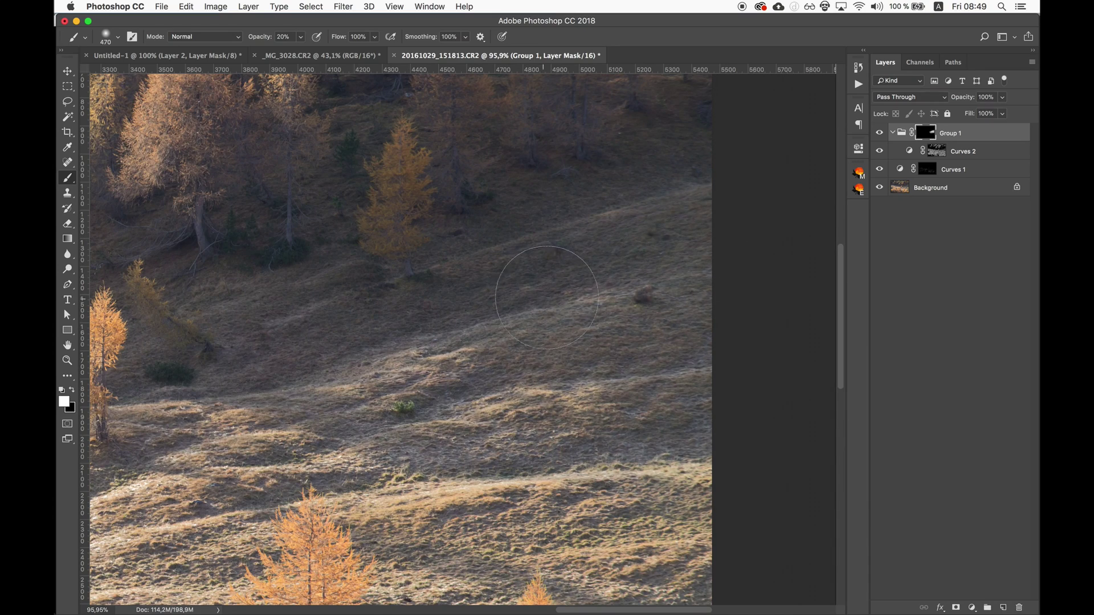
# Compare the photo with and without the masked group and review the whole landscape.
pyautogui.press('z')
pyautogui.moveTo(556, 341); pyautogui.dragTo(504, 356)
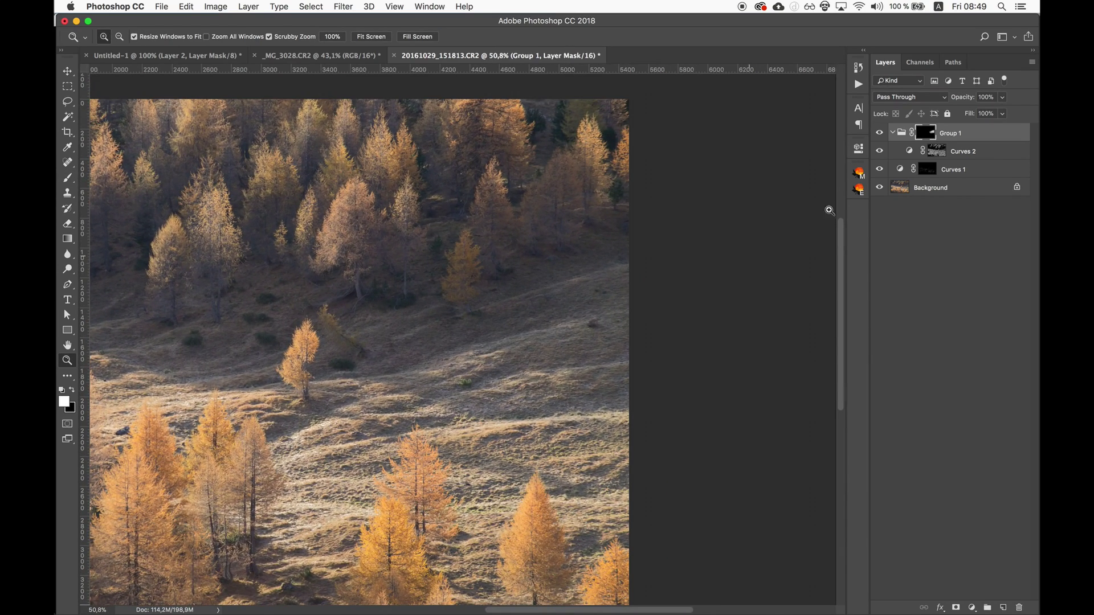
pyautogui.click(883, 134)
pyautogui.click(884, 134)
pyautogui.moveTo(489, 335); pyautogui.dragTo(522, 313)
pyautogui.press('space')
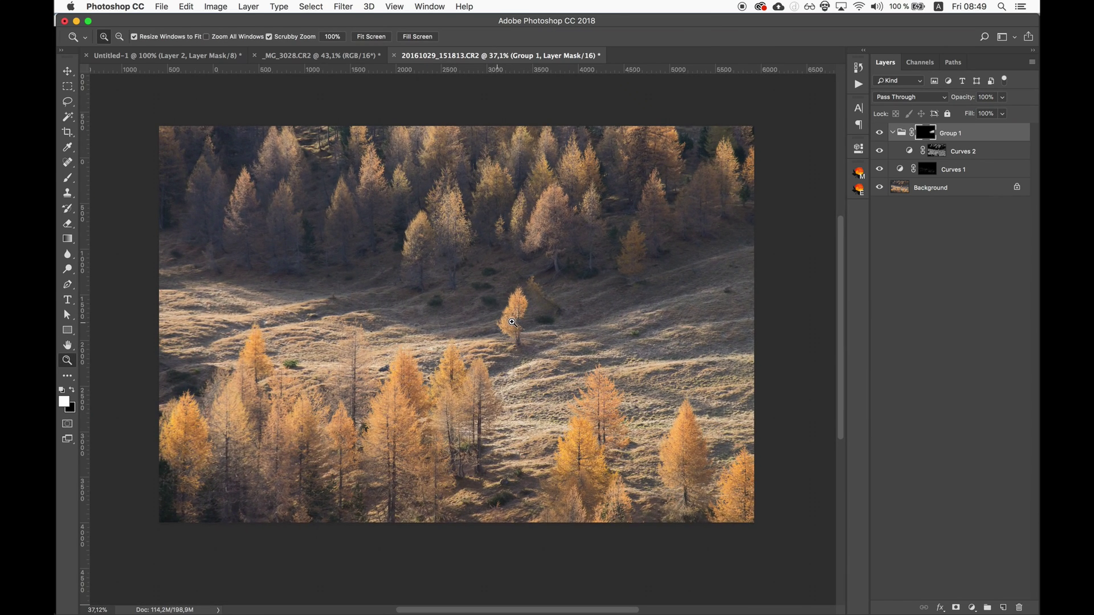
pyautogui.press('space')
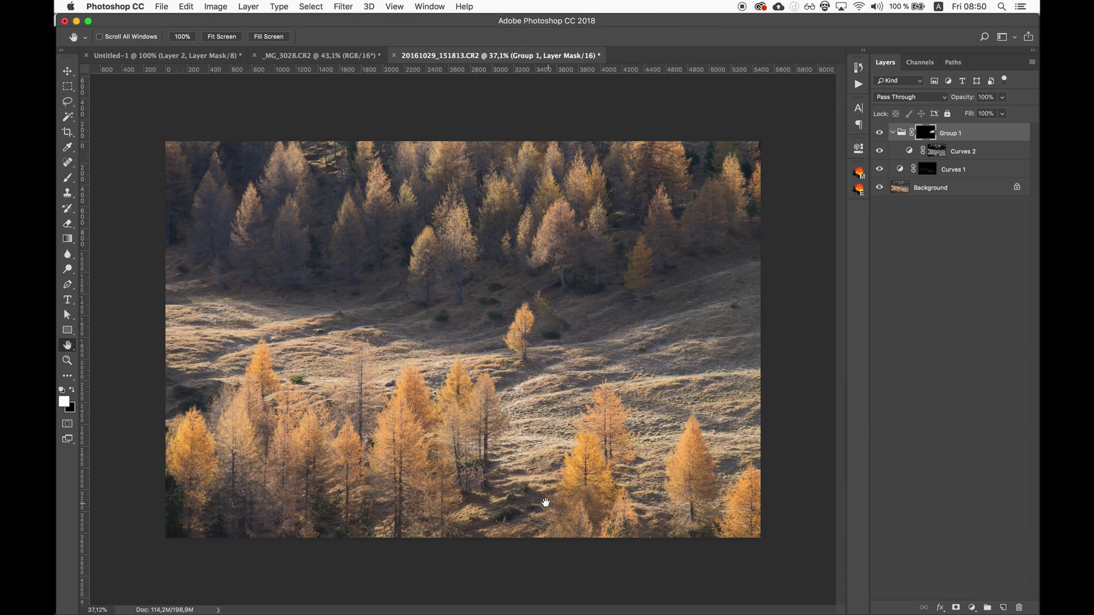
# Apply the Lights 1 luminosity mask to a new Curves adjustment and place that layer above Group 1, outside the group.
pyautogui.click(953, 246)
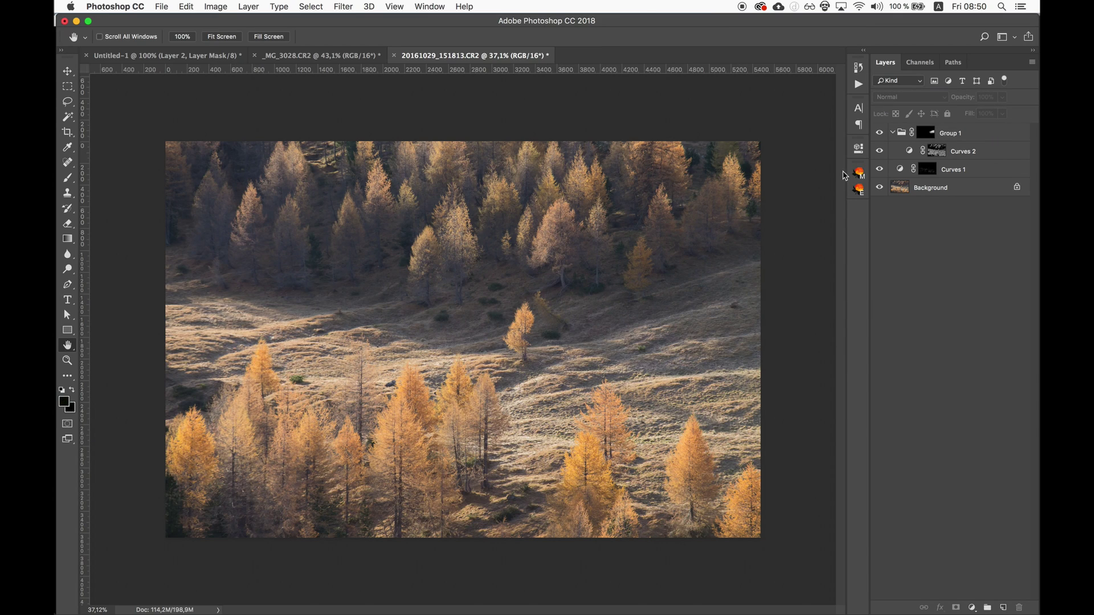
pyautogui.click(858, 172)
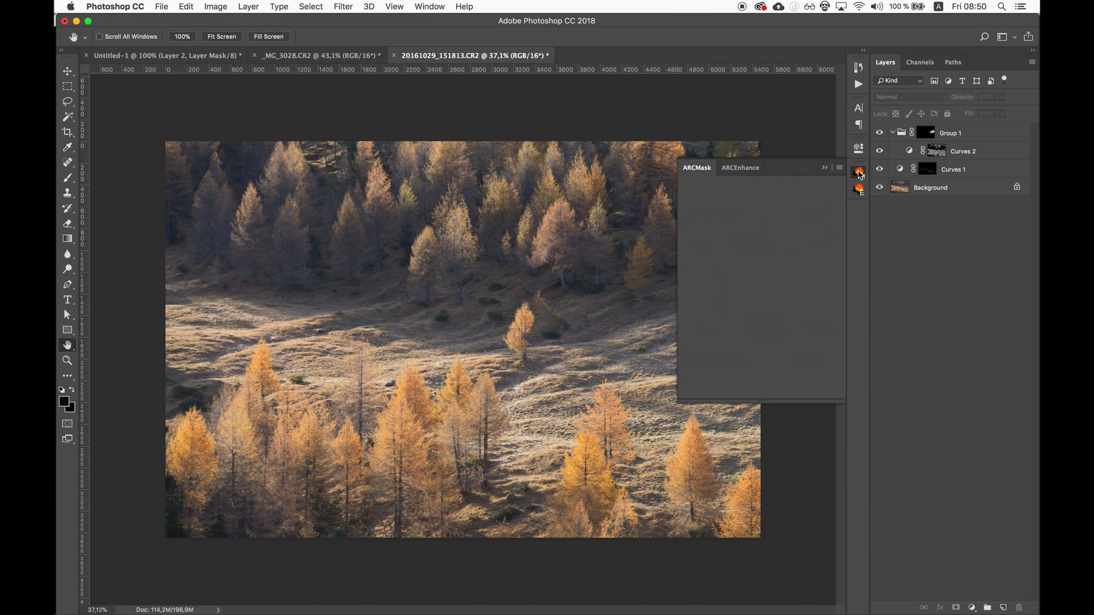
pyautogui.moveTo(810, 249)
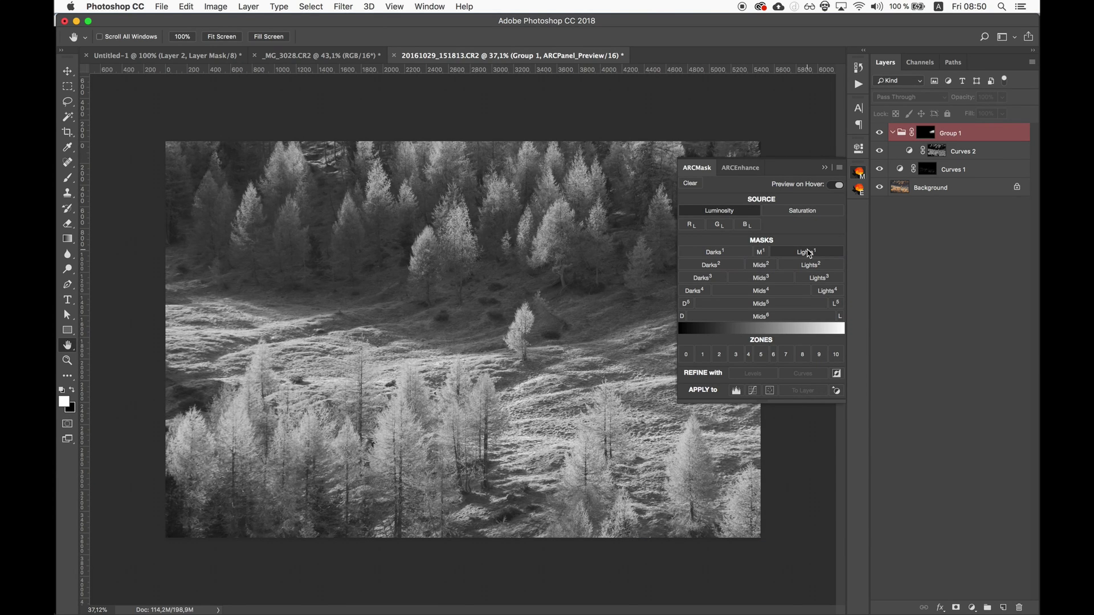
pyautogui.click(810, 252)
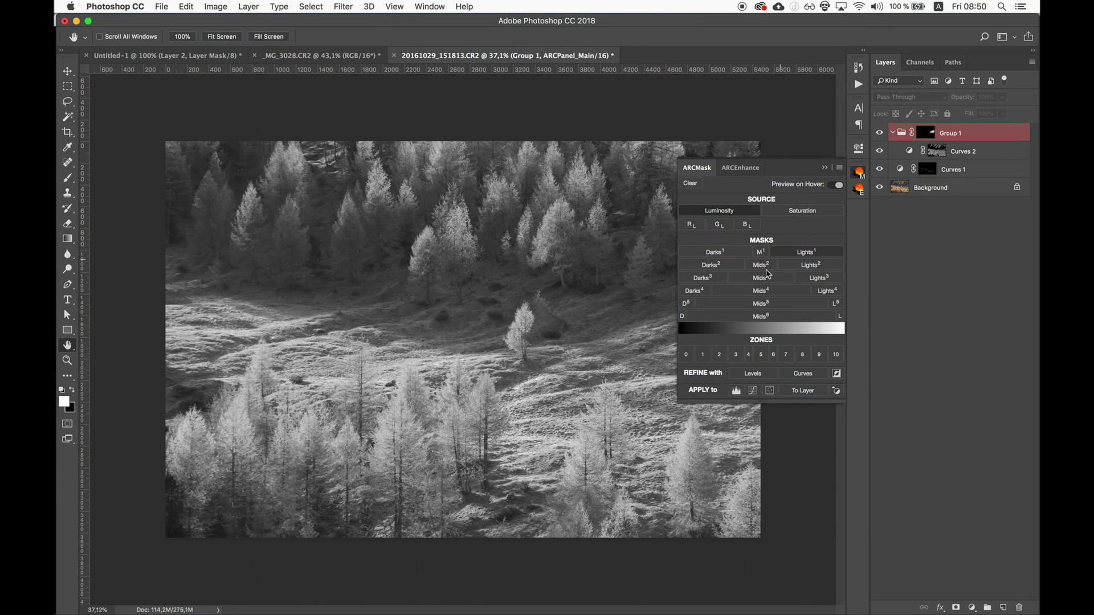
pyautogui.click(753, 391)
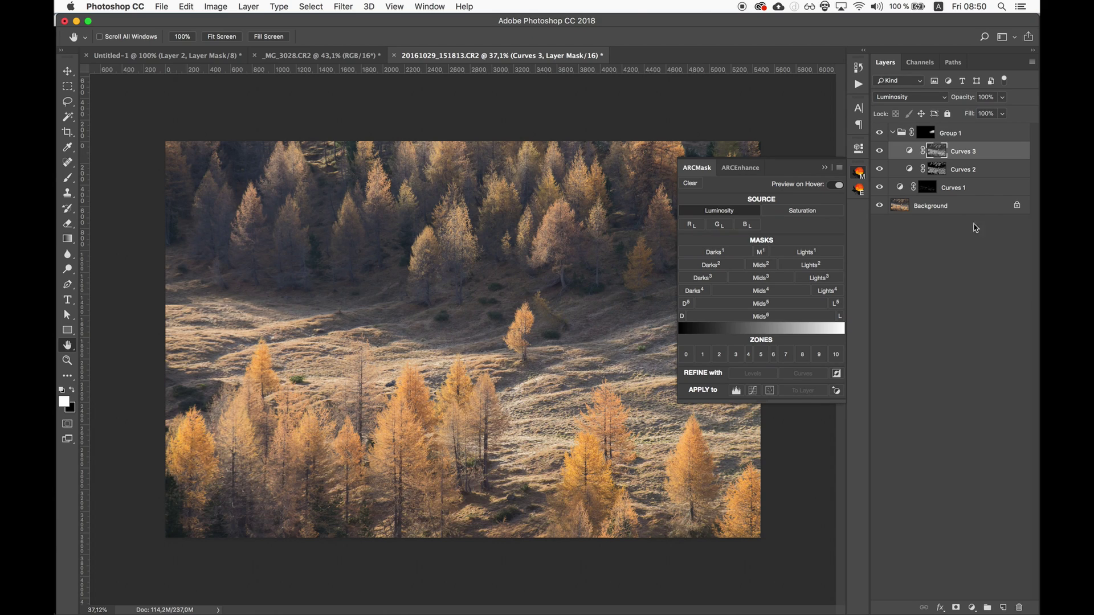
pyautogui.moveTo(963, 154); pyautogui.dragTo(962, 125)
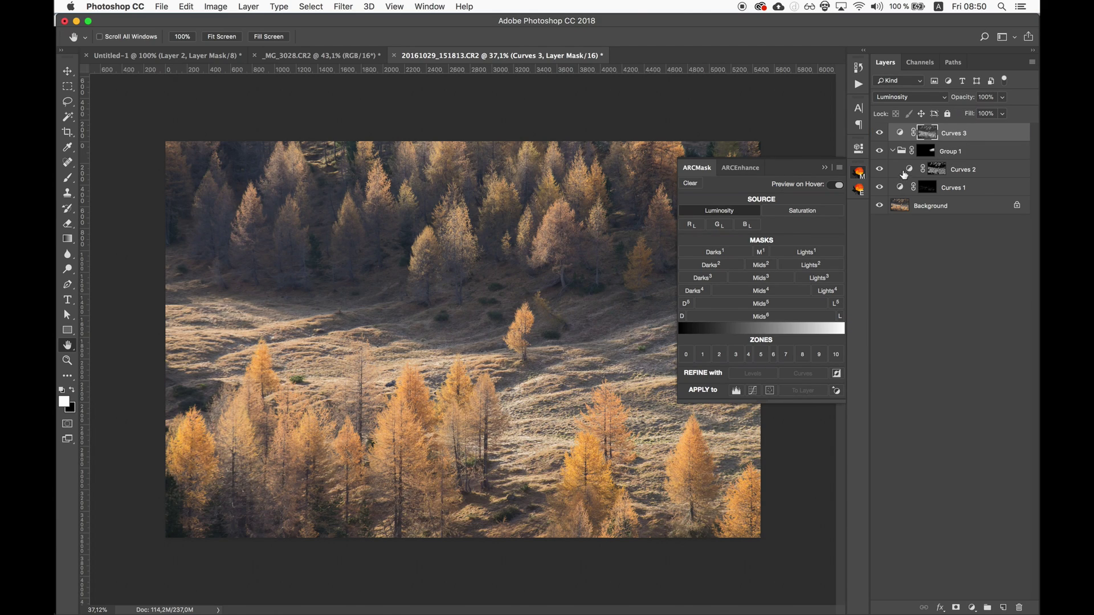
pyautogui.click(860, 172)
# Shape the Curves 3 curve into a contrast S, lowering input 33 to 16 and 66 to 42 while lifting the brighter tones.
pyautogui.doubleClick(900, 133)
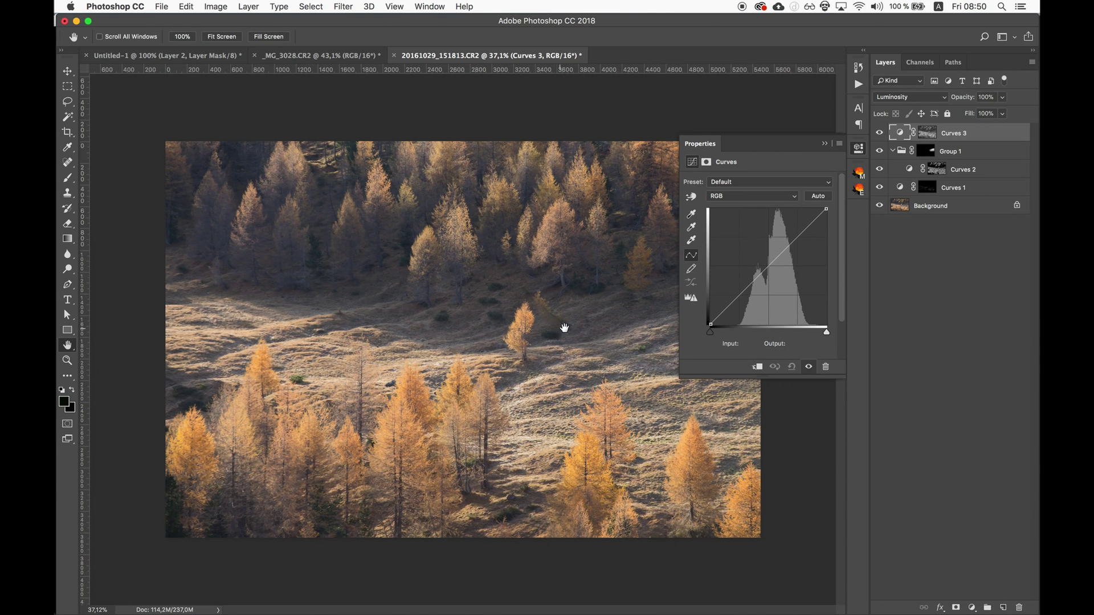
pyautogui.moveTo(741, 293); pyautogui.dragTo(727, 317)
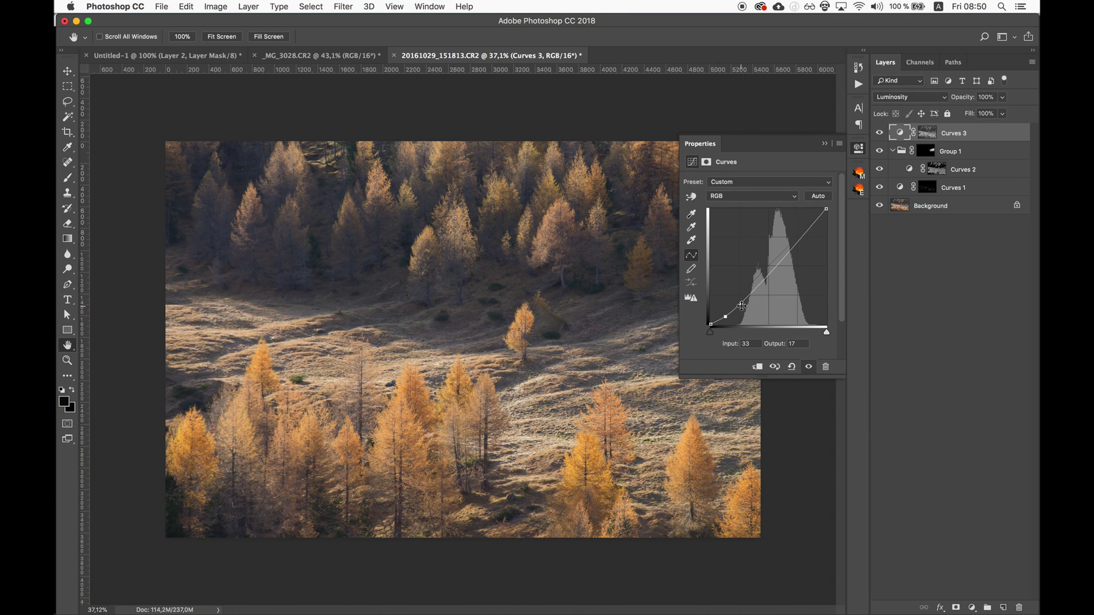
pyautogui.moveTo(764, 280); pyautogui.dragTo(785, 257)
pyautogui.click(741, 306)
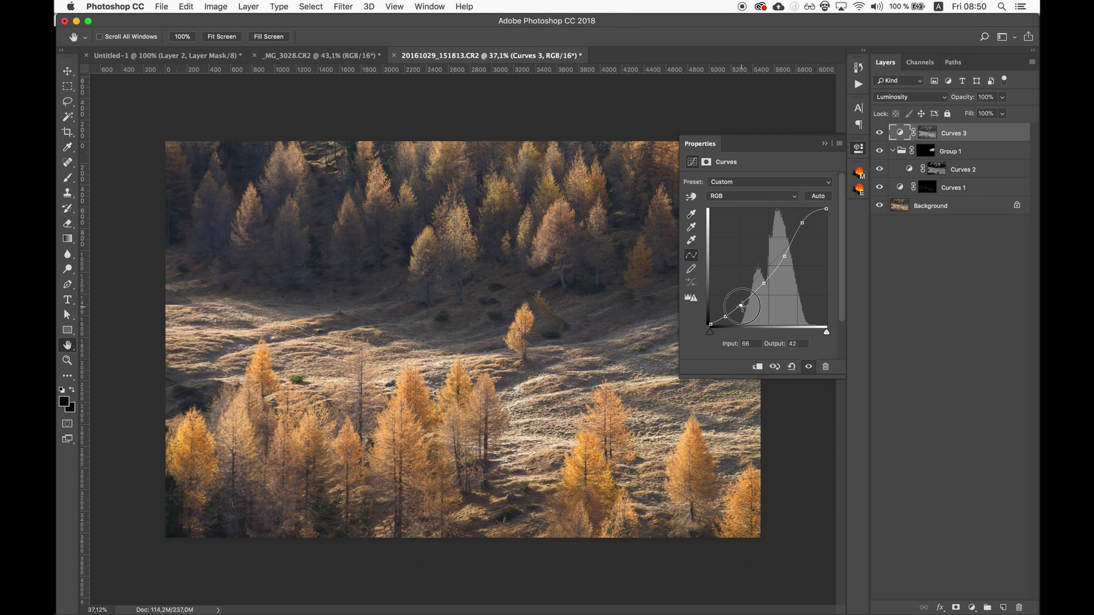
pyautogui.click(725, 316)
# Try the Normal blend mode on Curves 3 for comparison and restore it to Luminosity.
pyautogui.click(911, 101)
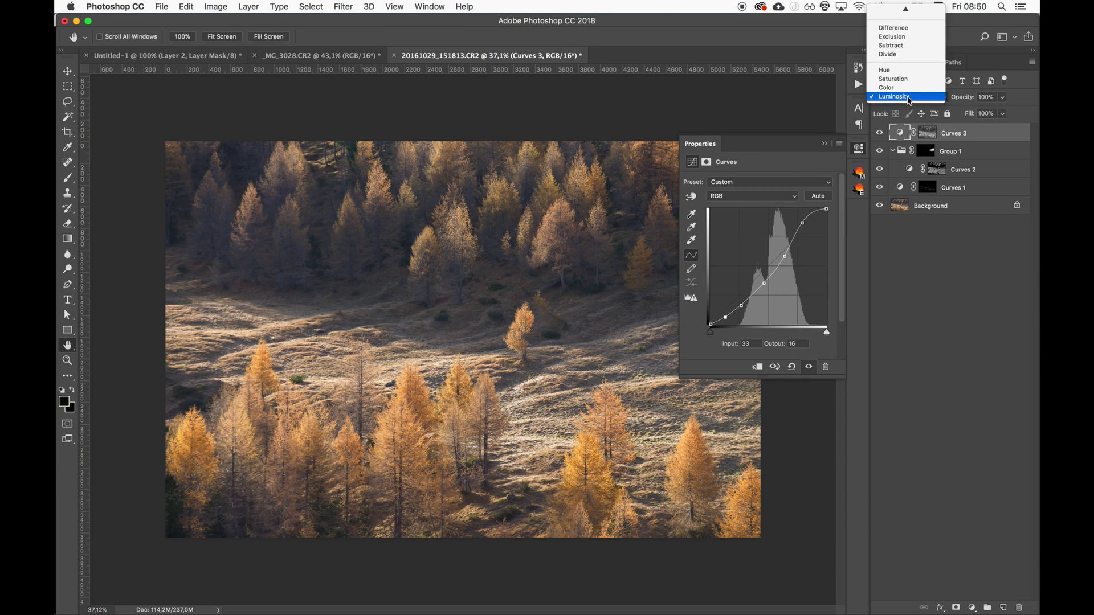
pyautogui.scroll(5, 906, 100)
pyautogui.scroll(3, 907, 101)
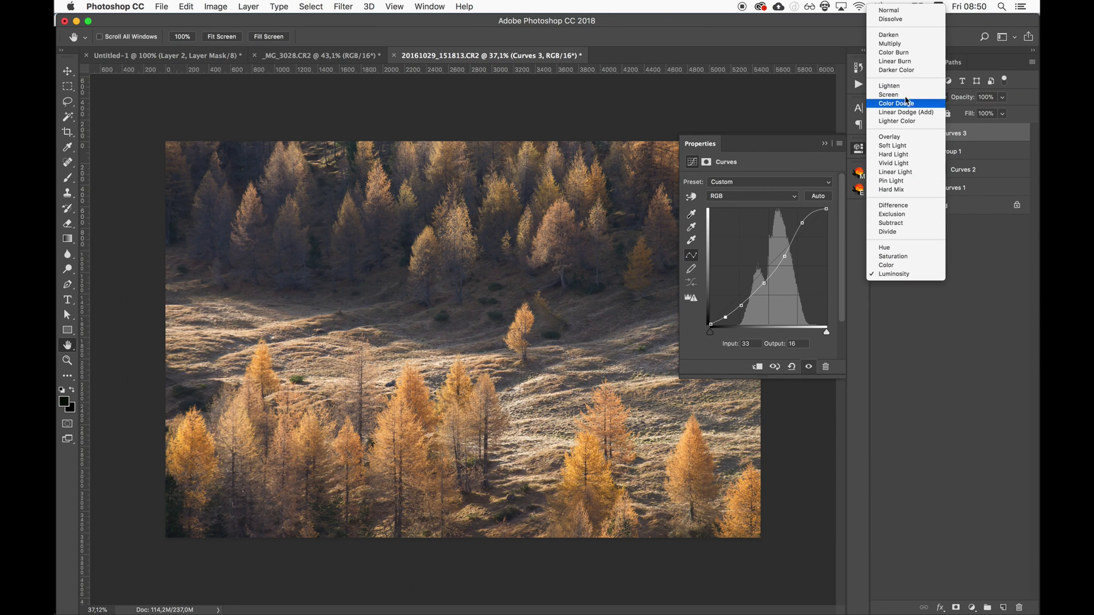
pyautogui.click(910, 12)
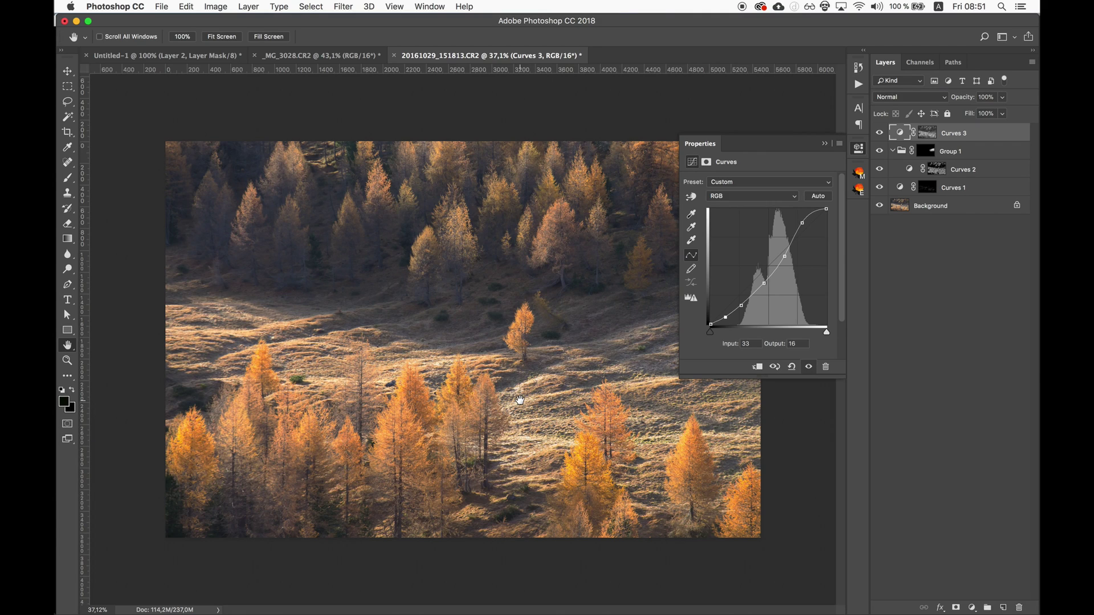
pyautogui.click(915, 98)
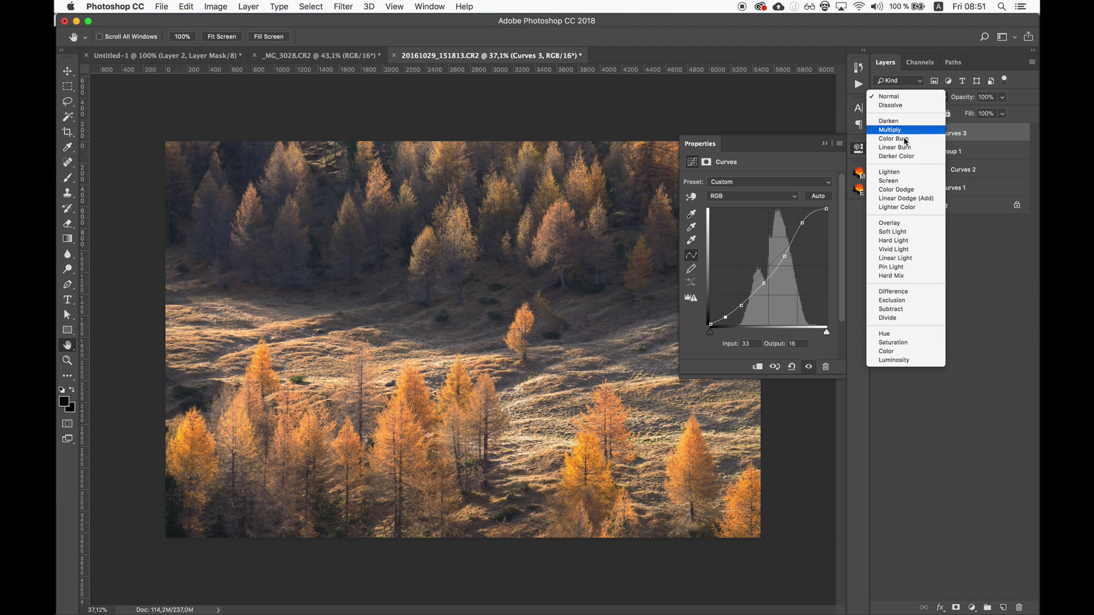
pyautogui.click(901, 364)
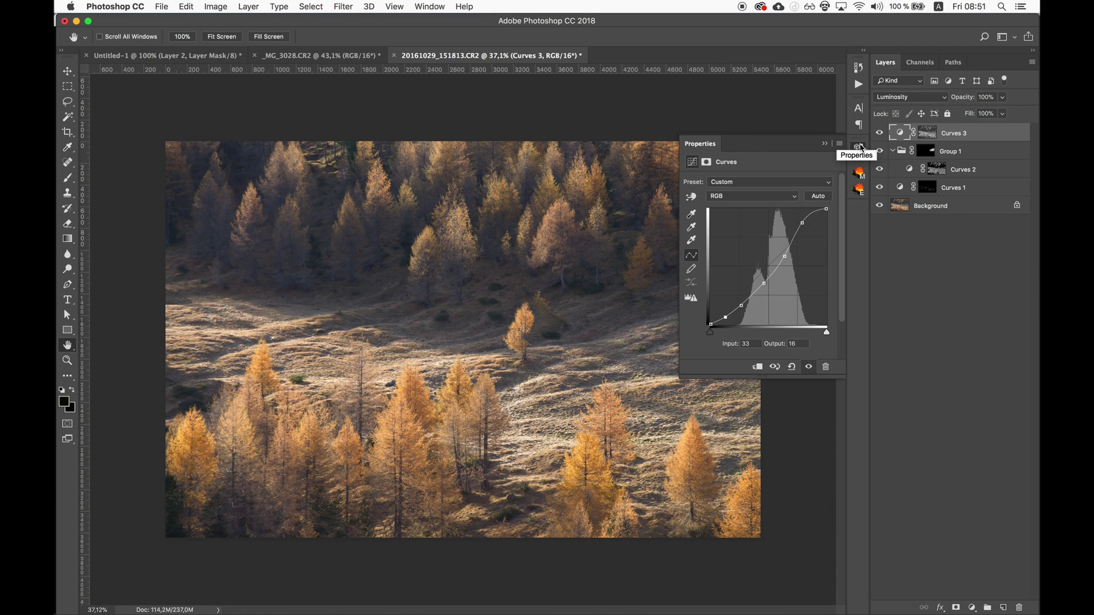
# Examine the added contrast on the sunlit grass and the lone tree up close, and review the whole landscape.
pyautogui.click(860, 151)
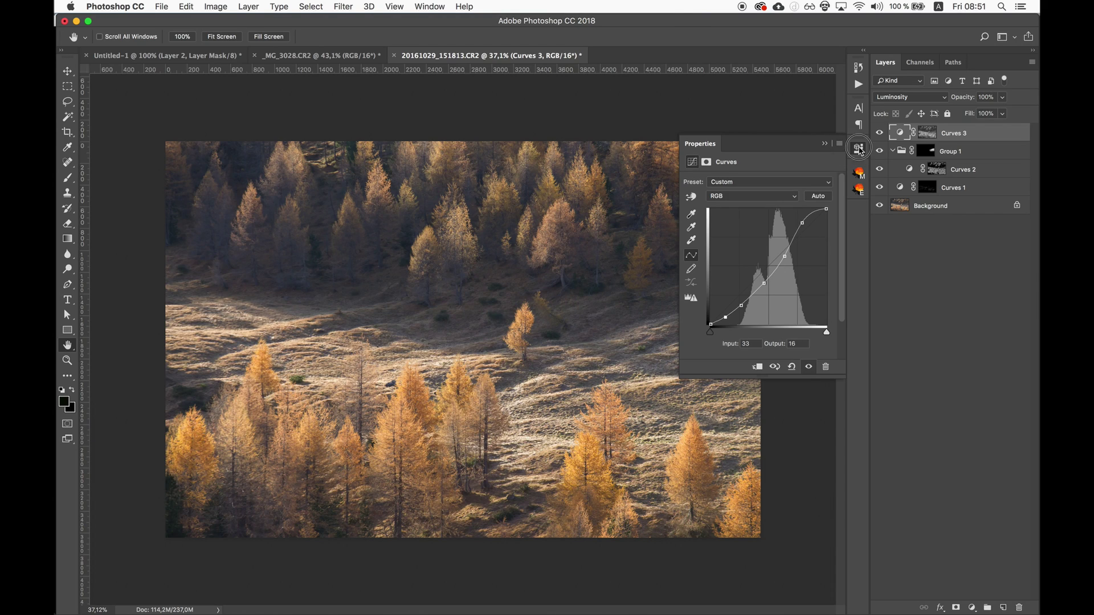
pyautogui.click(860, 171)
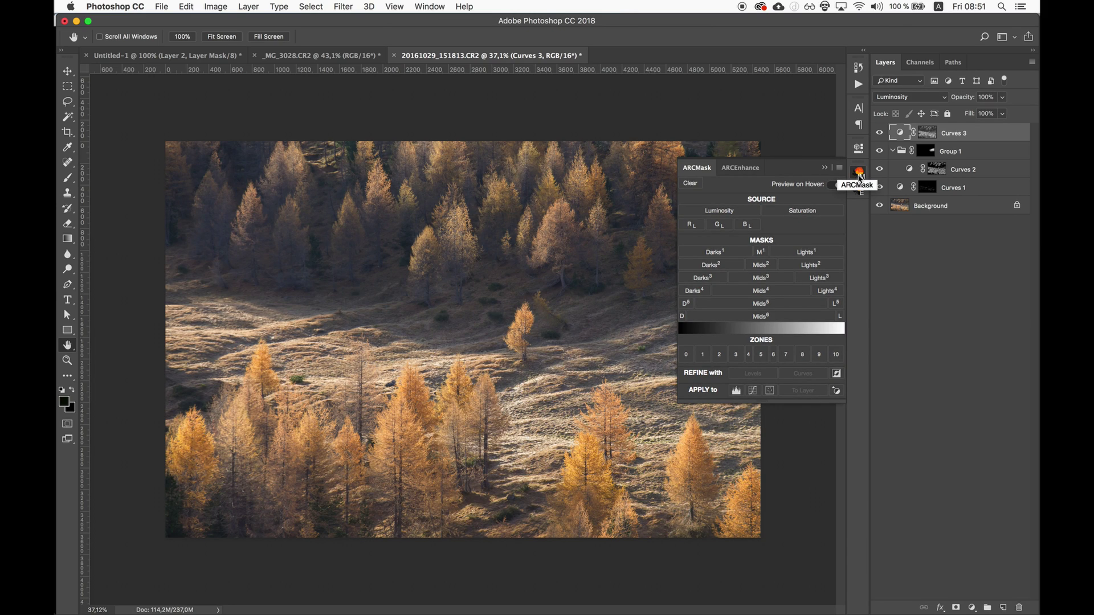
pyautogui.click(860, 177)
pyautogui.press('z')
pyautogui.moveTo(457, 404); pyautogui.dragTo(494, 407)
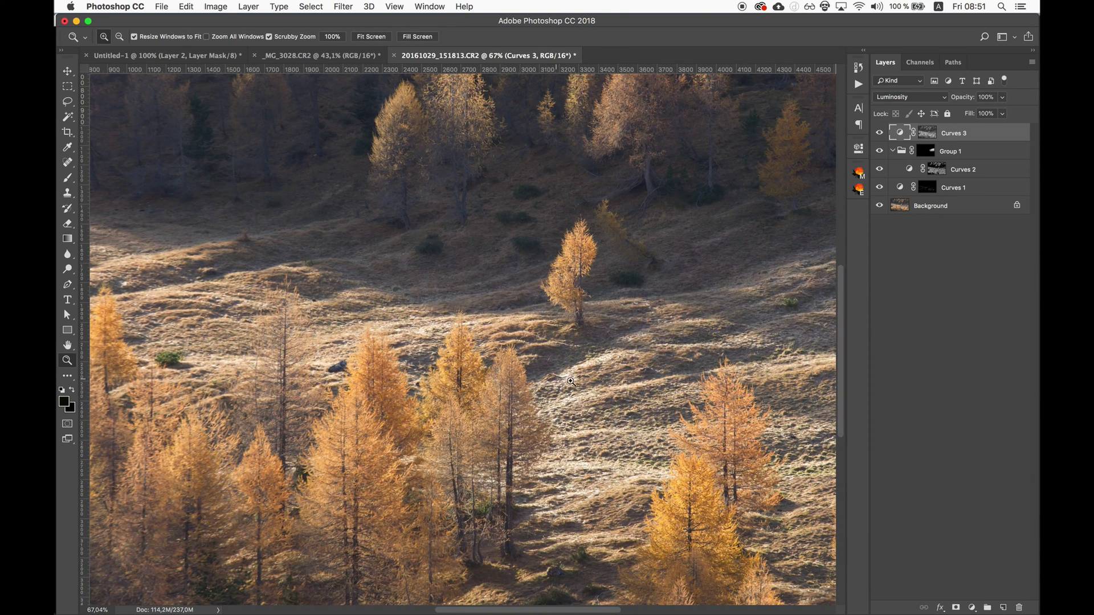
pyautogui.press('h')
pyautogui.moveTo(604, 296); pyautogui.dragTo(561, 335)
pyautogui.press('z')
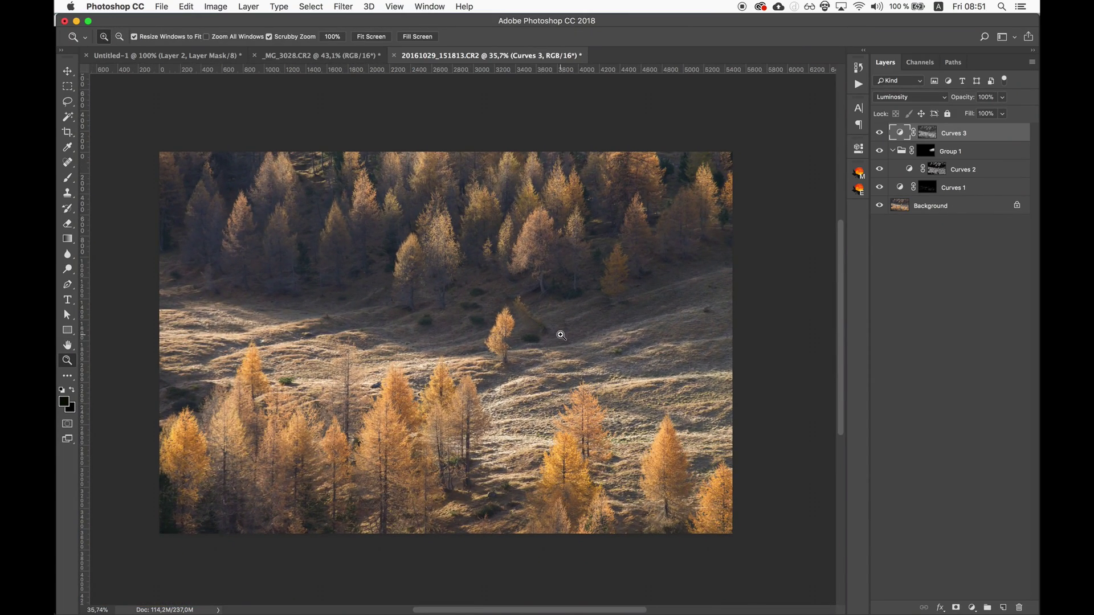